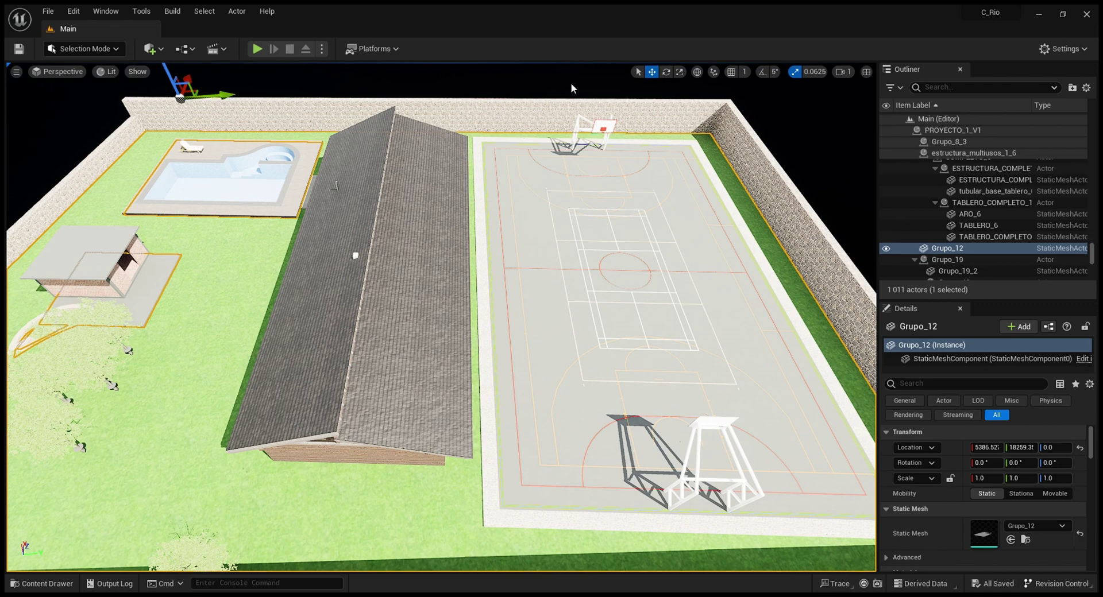
Step: Clear the Grupo_12 selection and set the viewport camera speed to 0.1
left_click(638, 72)
key("Escape")
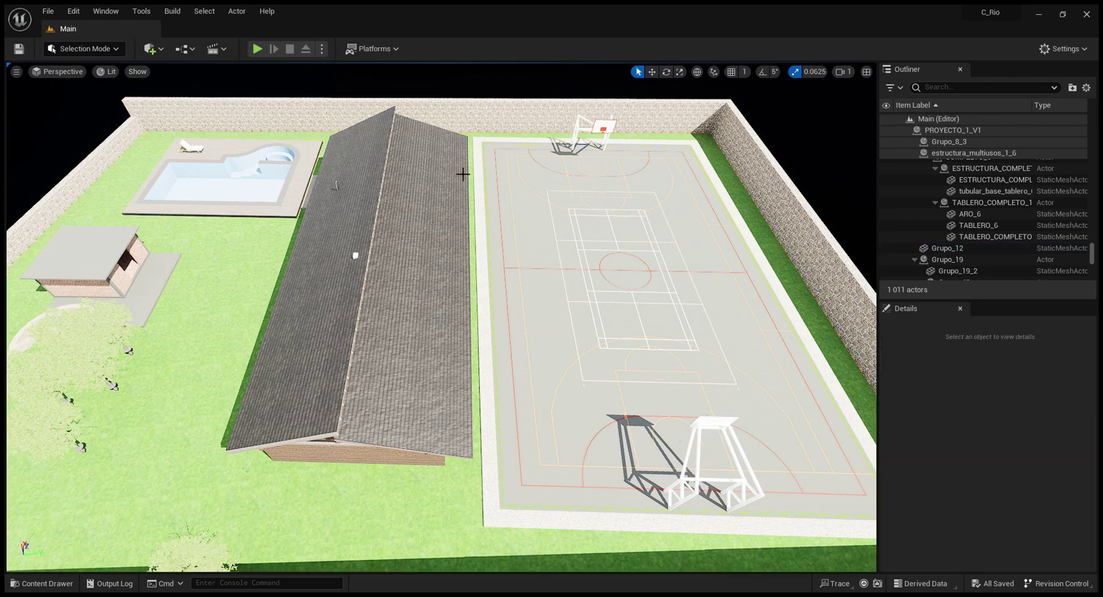
mouse_move(444, 170)
right_mouse_down()
mouse_move(431, 183)
mouse_move(467, 185)
mouse_move(456, 181)
right_mouse_up()
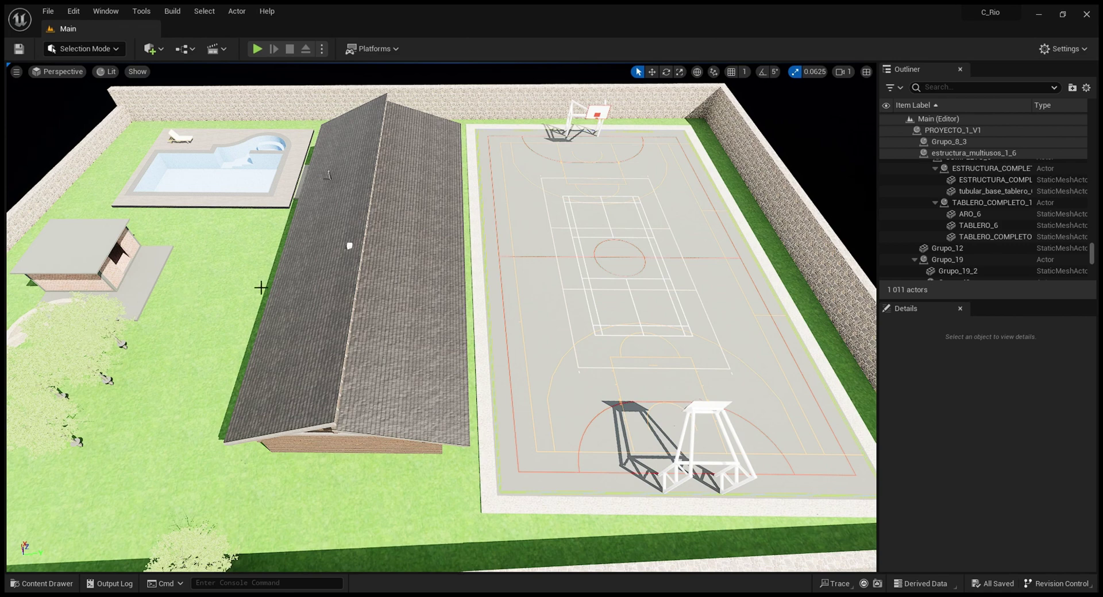
right_click_drag(419, 418, 443, 395)
key("q")
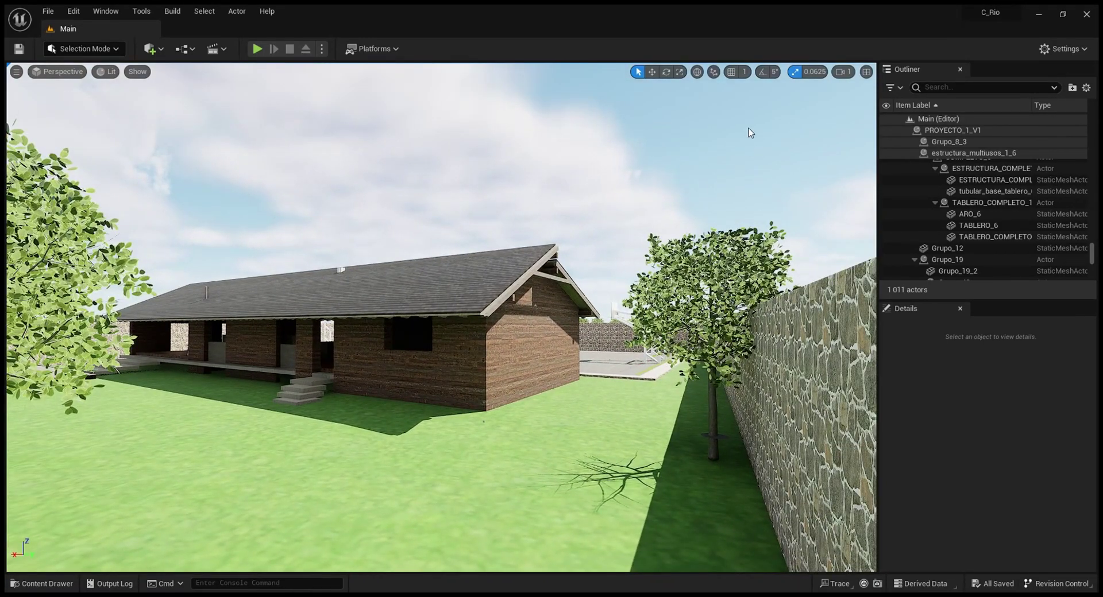
left_click(853, 102)
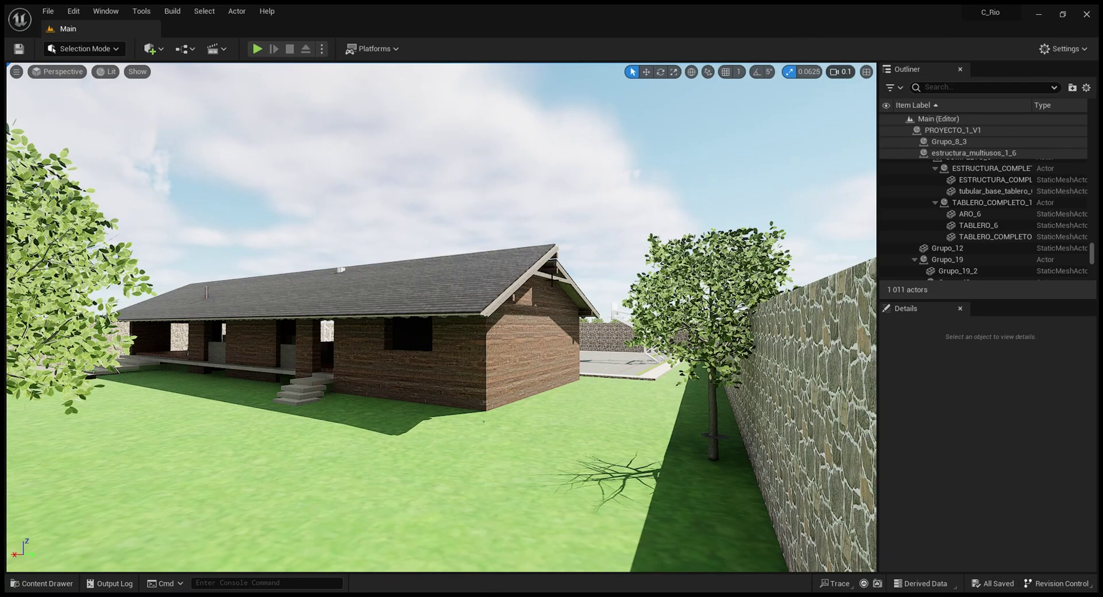
Step: Examine the garden trees, the stone boundary wall and the house's timber-clad exterior from ground level
right_click_drag(483, 422, 298, 435)
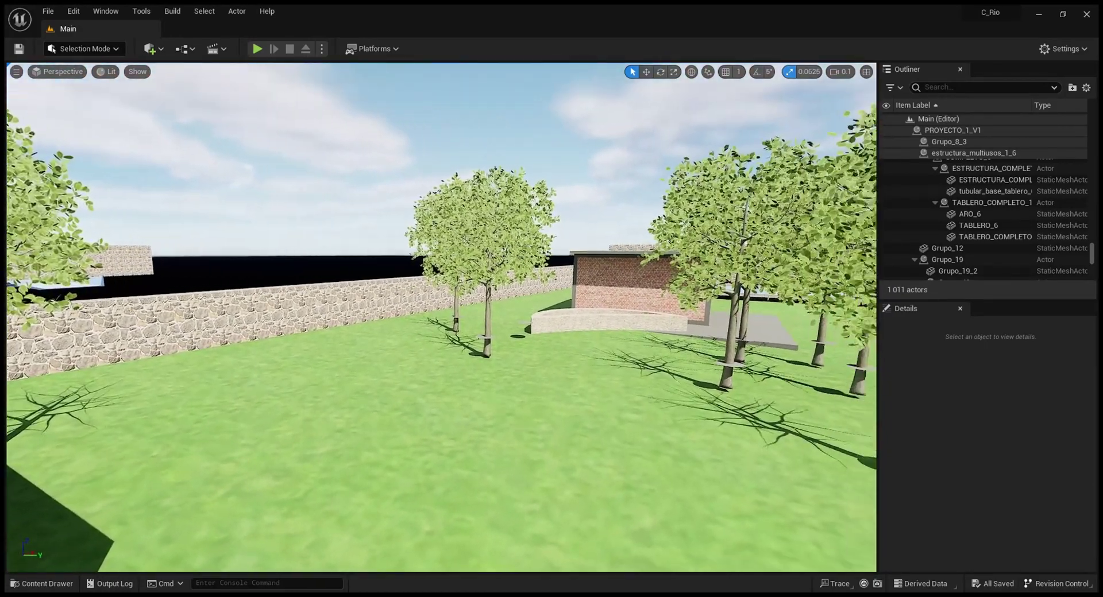
right_click_drag(270, 317, 345, 317)
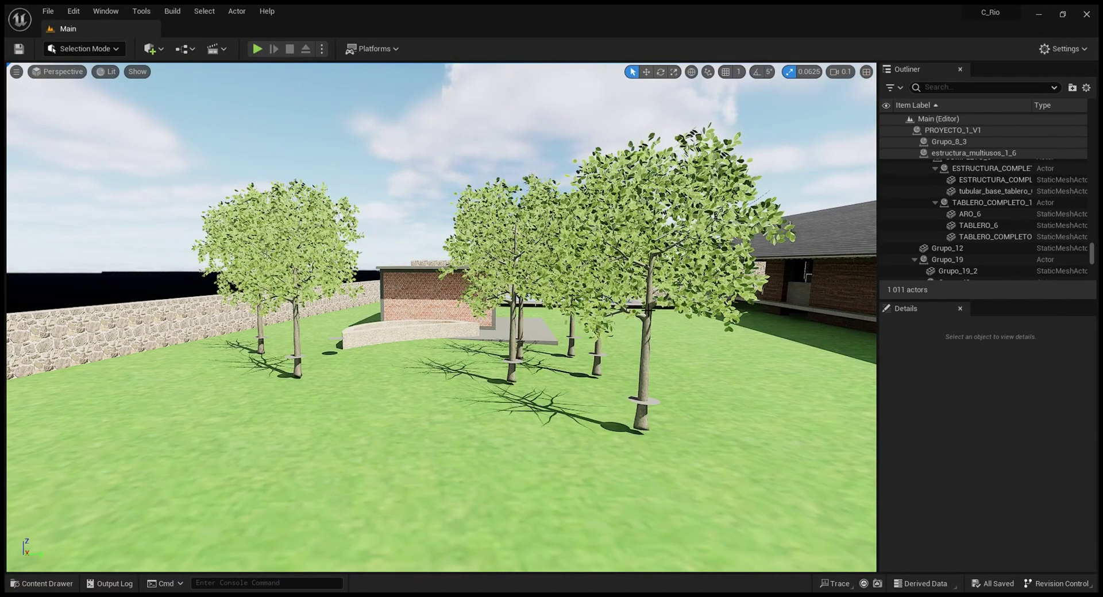
right_click_drag(393, 336, 486, 296)
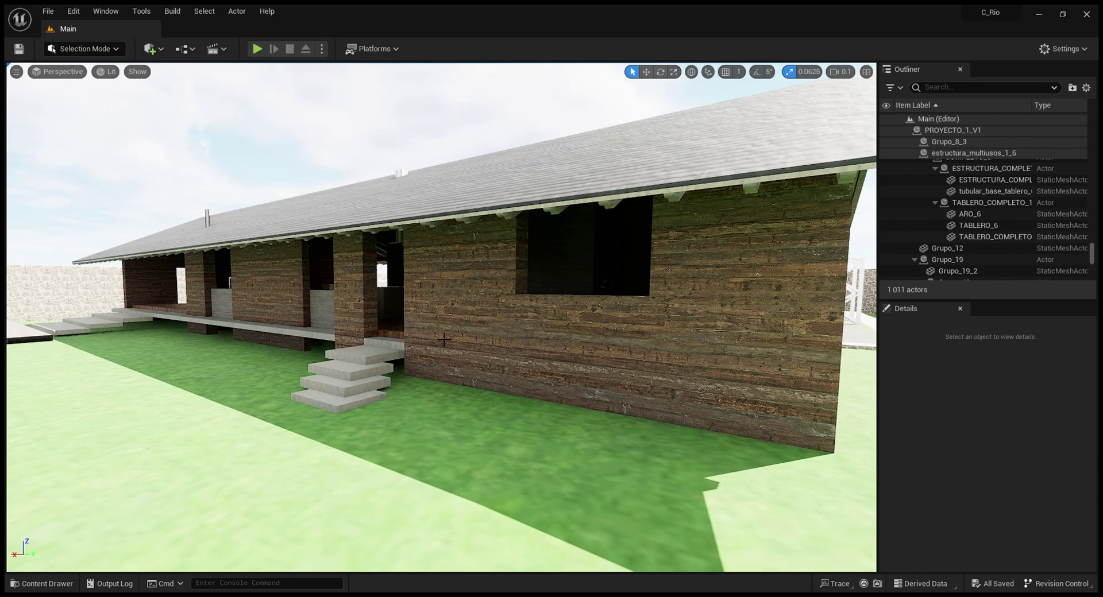
right_click_drag(444, 340, 607, 348)
key("w")
key("a")
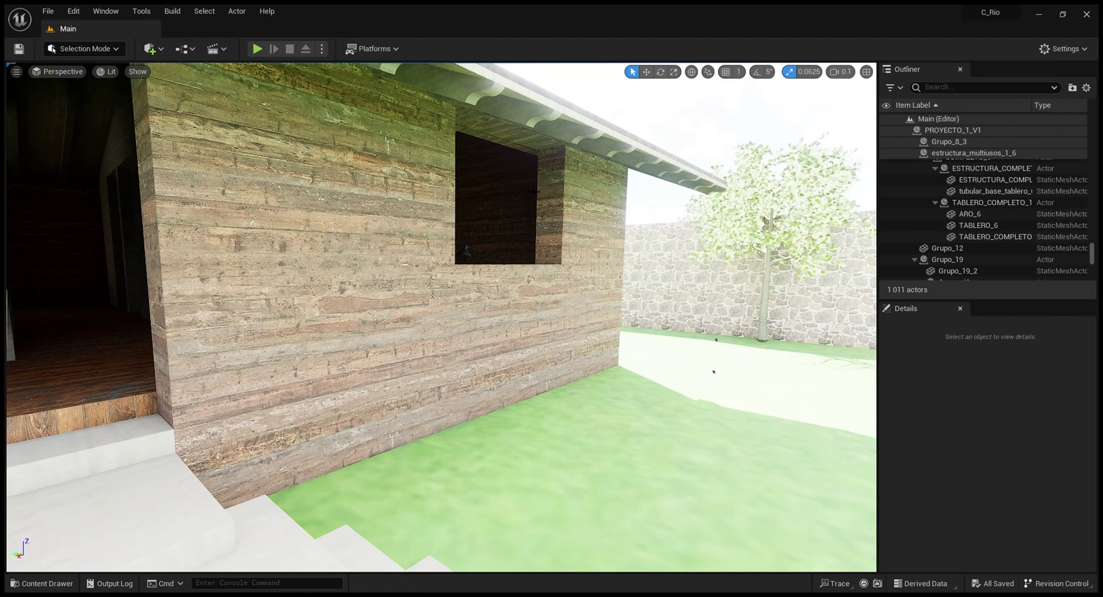
right_click_drag(439, 344, 302, 354)
key("s")
right_click_drag(315, 236, 391, 352)
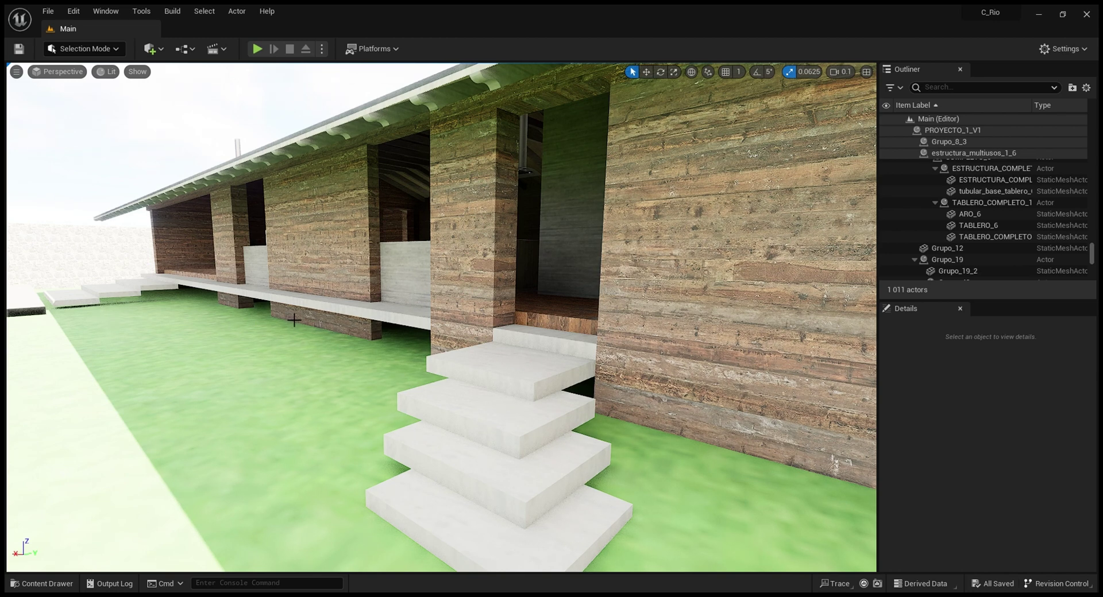
Step: Examine the entrance steps, the facade openings and the wall texture around the house entrance up close
right_click_drag(326, 333, 332, 335)
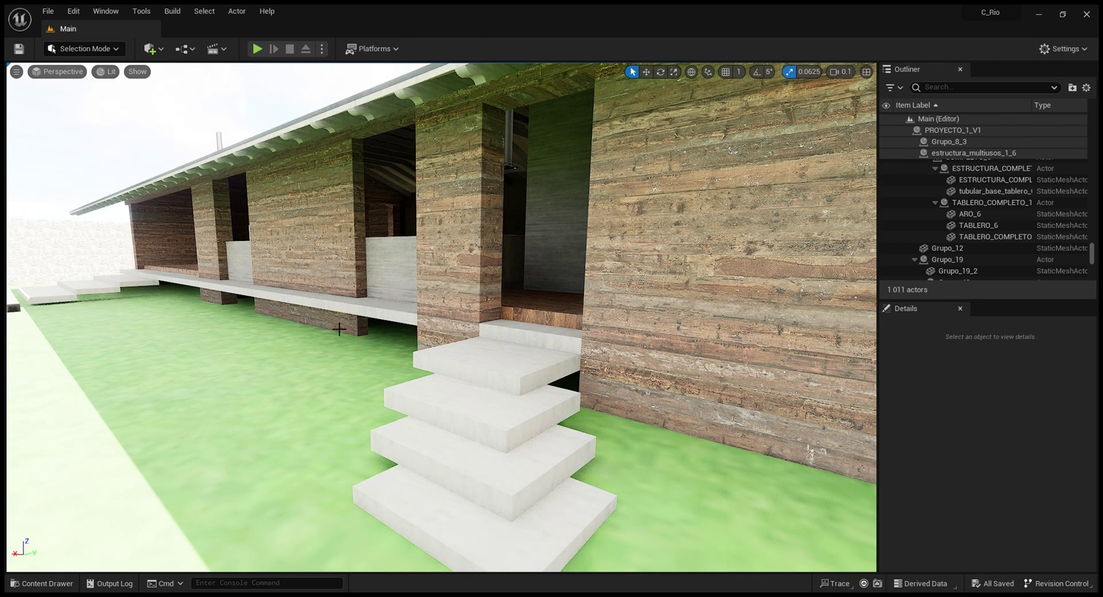
mouse_move(544, 347)
right_mouse_down()
mouse_move(566, 320)
mouse_move(656, 308)
mouse_move(558, 344)
mouse_move(525, 343)
mouse_move(557, 337)
right_mouse_up()
key("w")
key("w")
key("a")
key("d")
key("w")
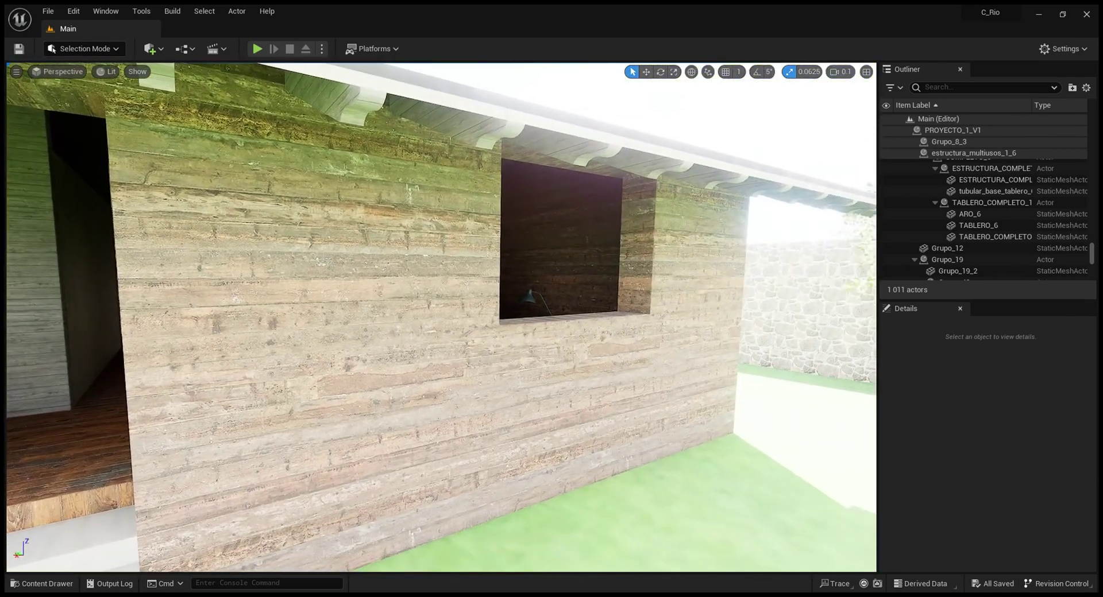
right_click_drag(441, 317, 218, 315)
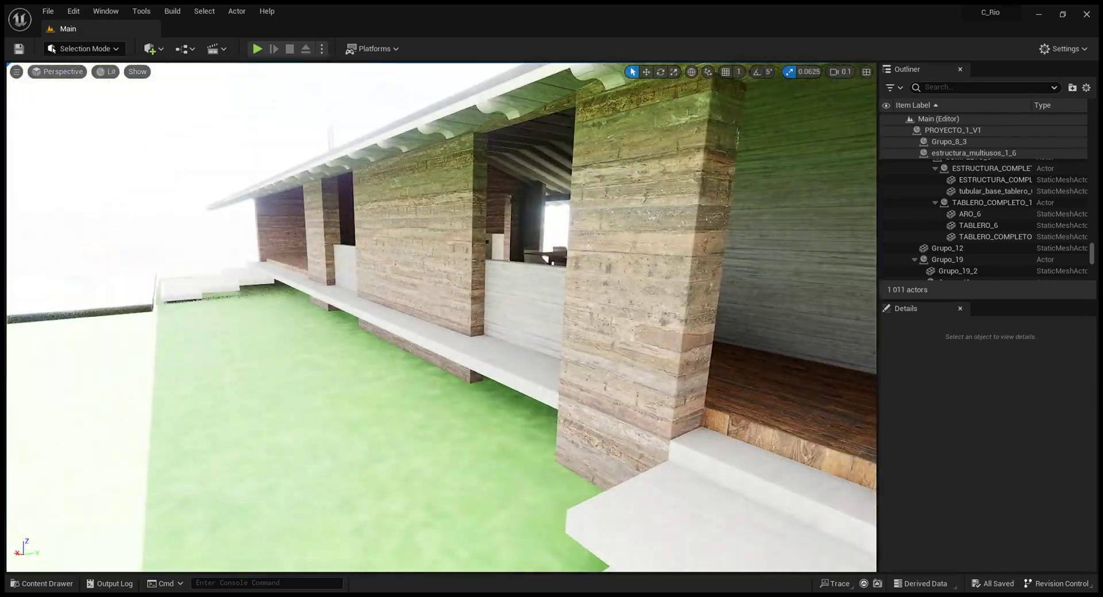
right_click_drag(441, 317, 479, 310)
key("w")
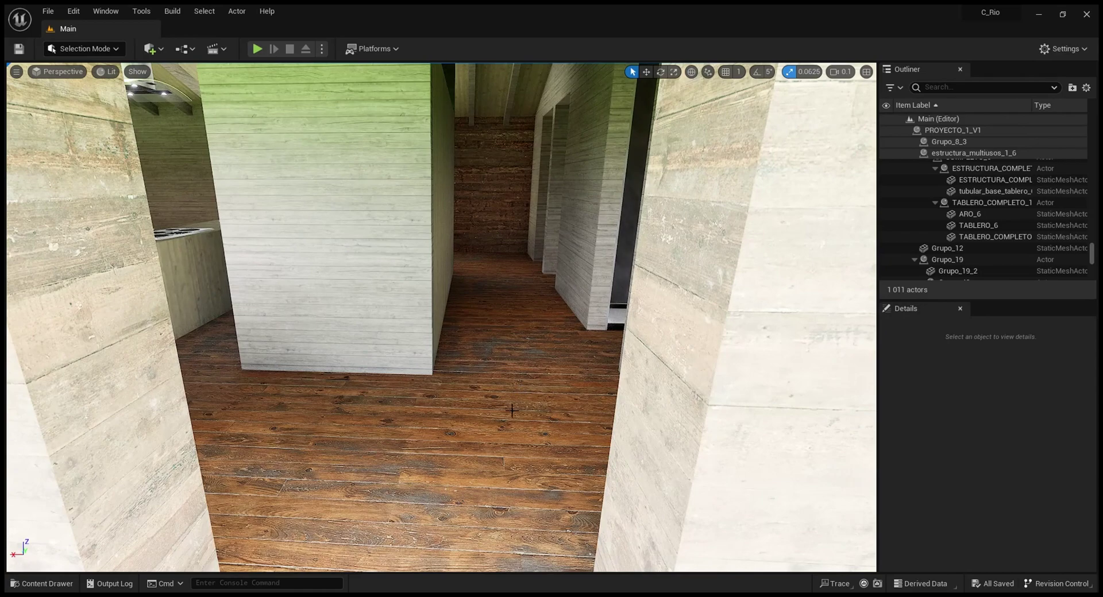
Step: Examine the house interior, including the wood floor, white partition walls, ceiling beams, corridor and kitchen and living area
mouse_move(512, 411)
right_mouse_down()
mouse_move(505, 322)
mouse_move(494, 399)
right_mouse_up()
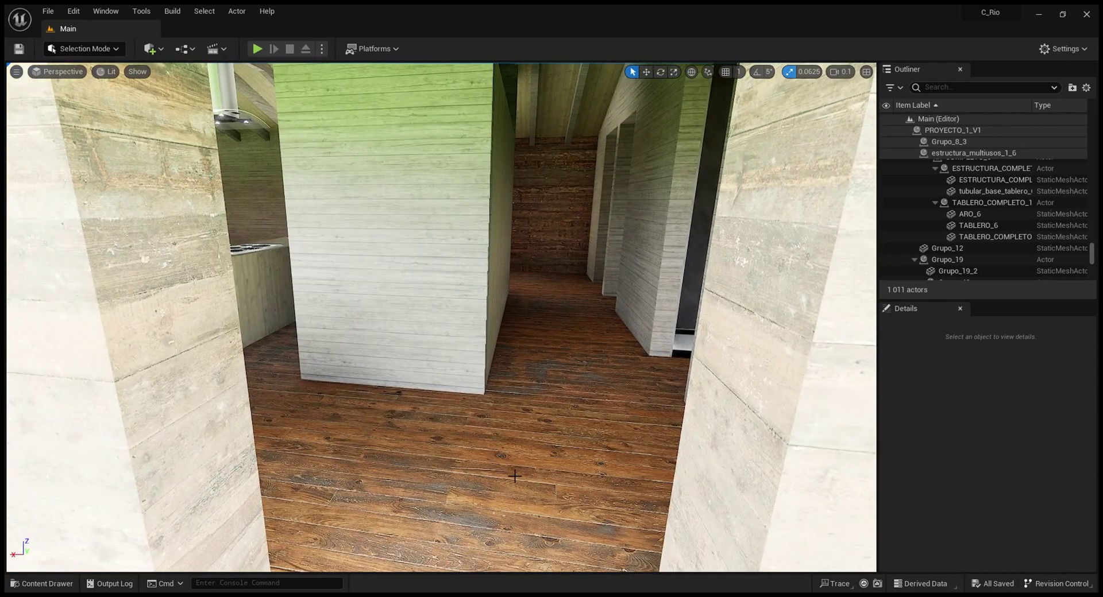
right_click_drag(538, 438, 505, 470)
key("w")
key("w")
key("s")
right_click_drag(422, 443, 402, 441)
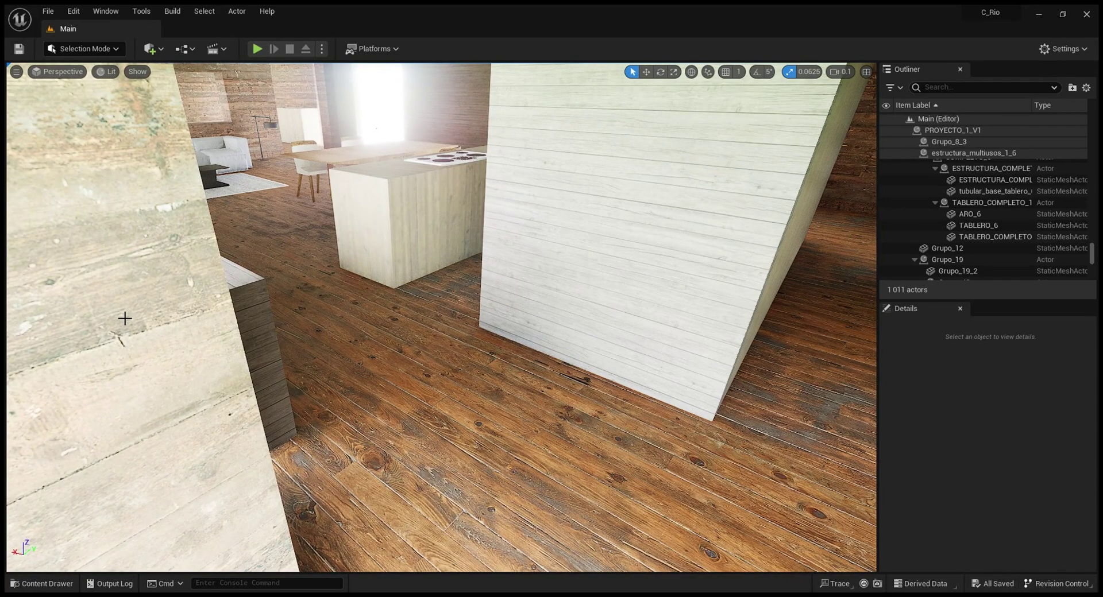
right_click_drag(165, 345, 165, 319)
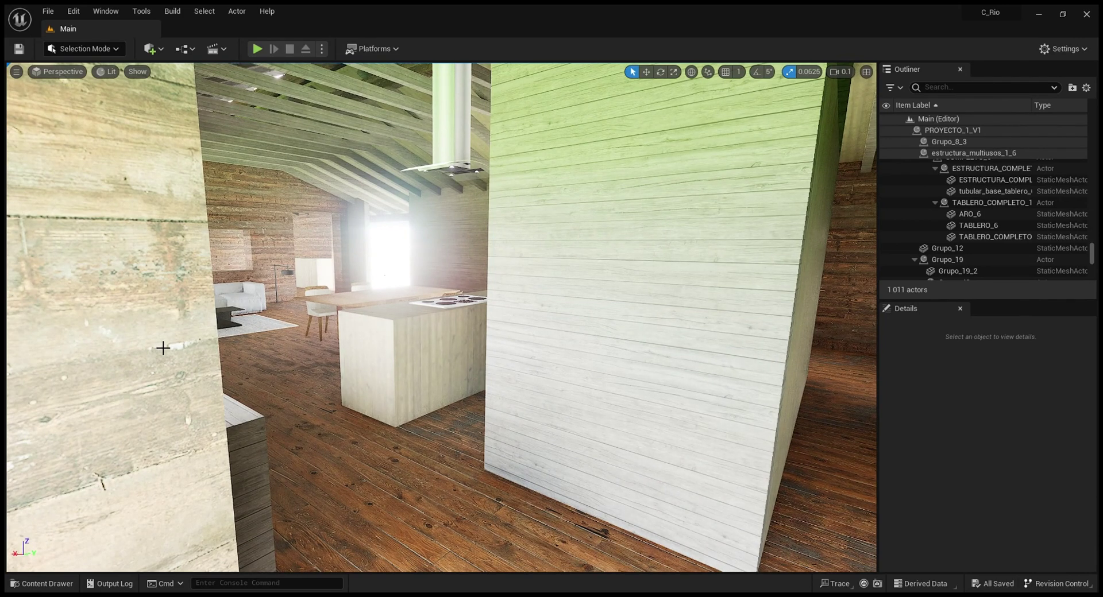
right_click_drag(490, 370, 473, 441)
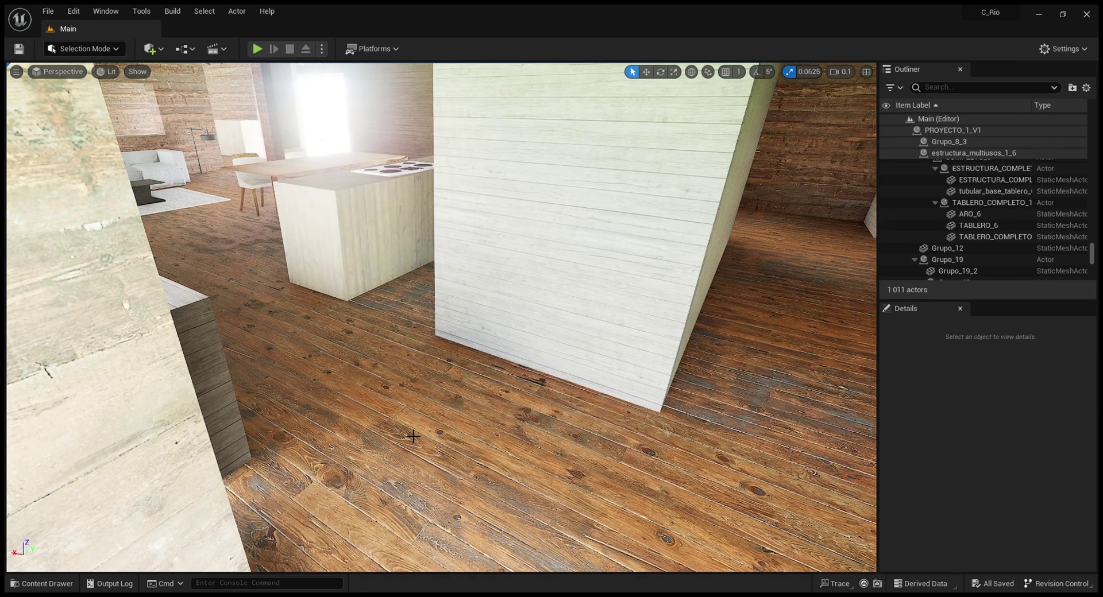
right_click_drag(464, 378, 479, 241)
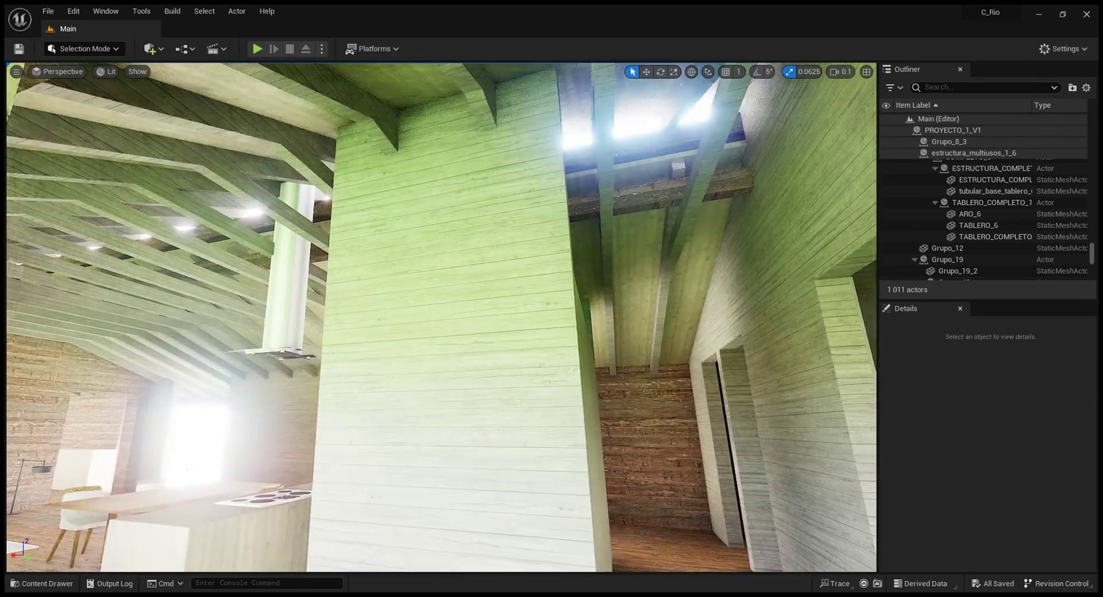
right_click_drag(477, 281, 478, 289)
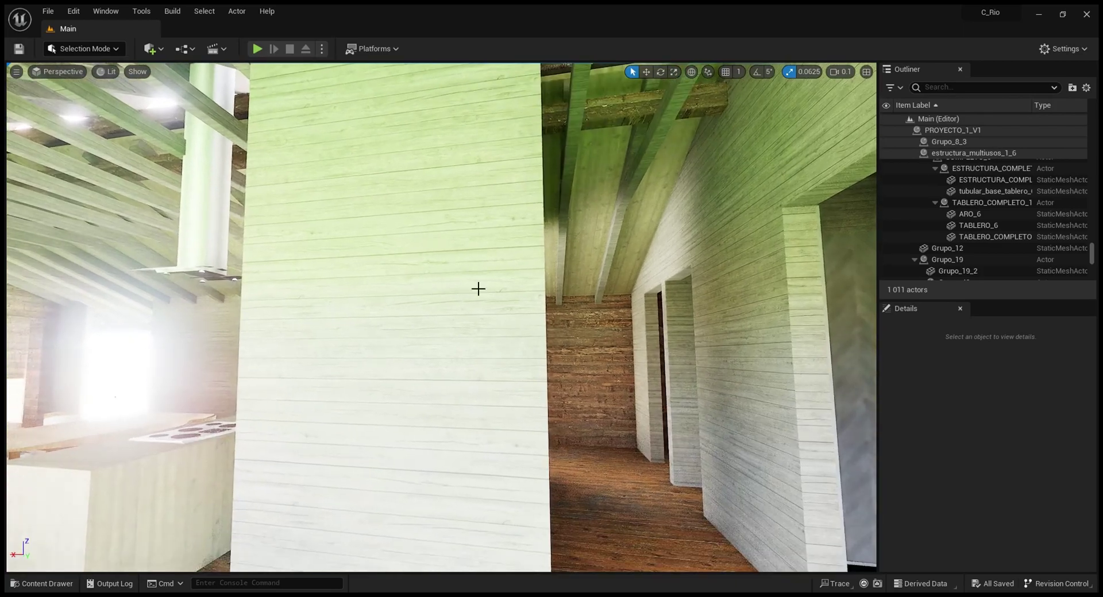
right_click_drag(442, 218, 544, 191)
right_click_drag(491, 224, 493, 240)
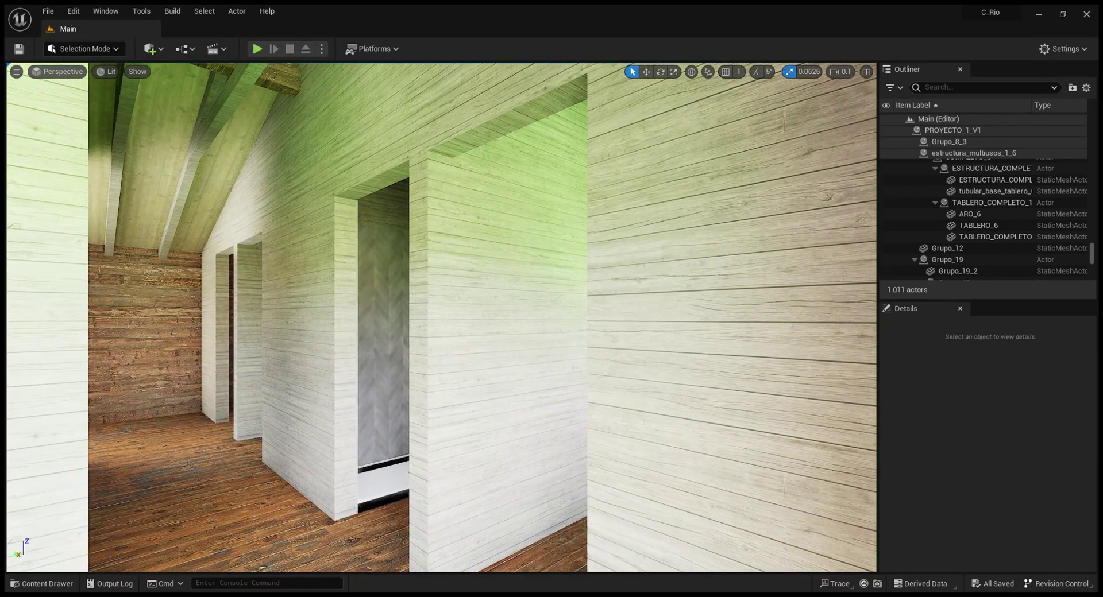
right_click_drag(368, 172, 355, 174)
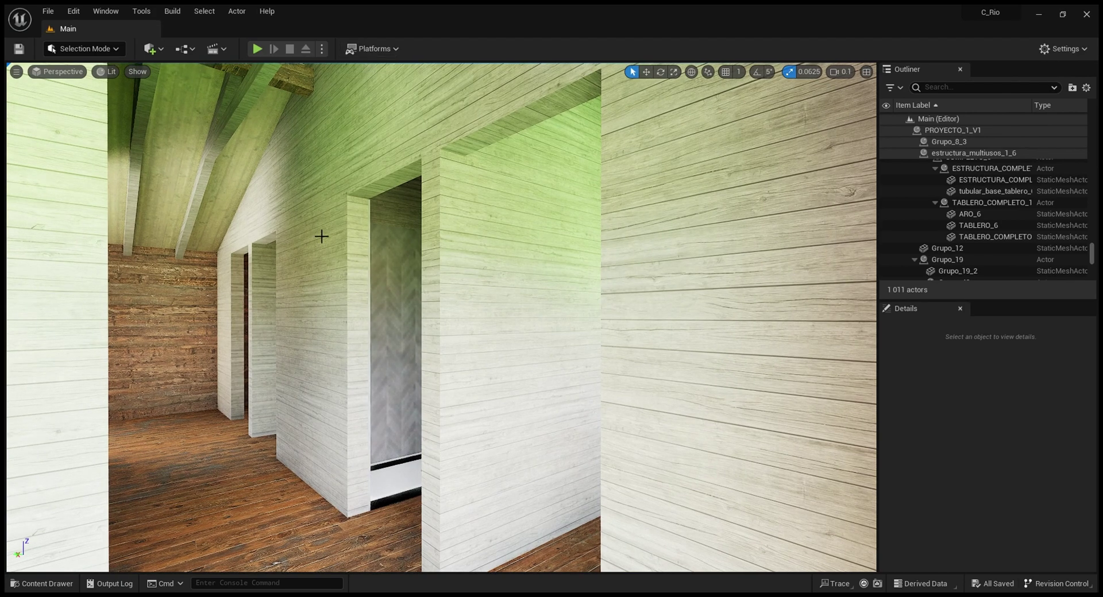
mouse_move(322, 236)
right_mouse_down()
mouse_move(301, 254)
mouse_move(373, 207)
mouse_move(351, 208)
mouse_move(309, 244)
mouse_move(296, 236)
mouse_move(318, 227)
mouse_move(343, 245)
mouse_move(327, 235)
right_mouse_up()
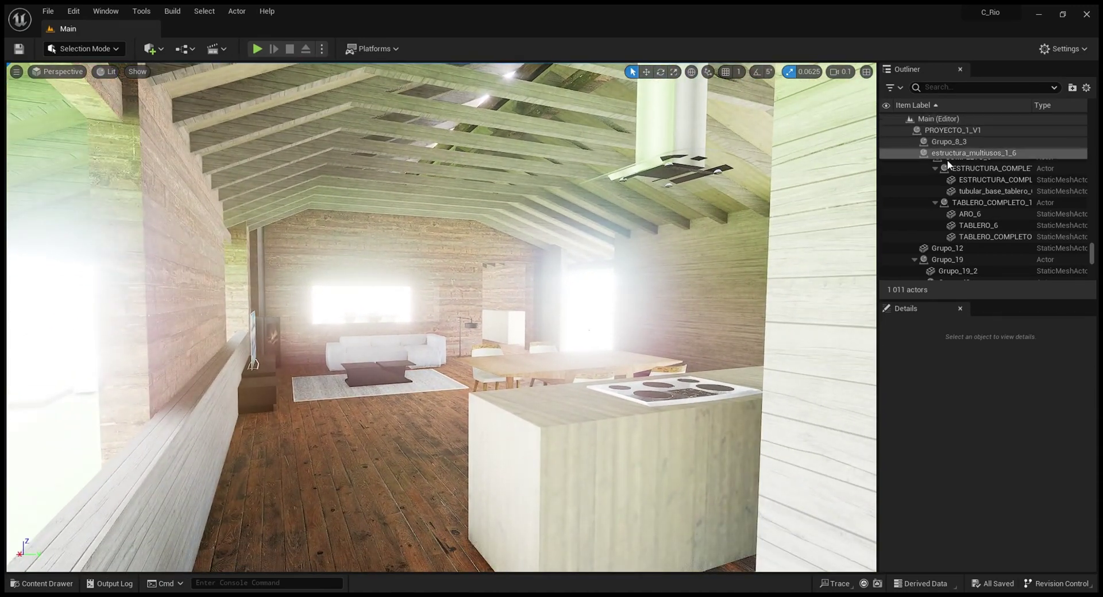
right_click_drag(567, 241, 569, 241)
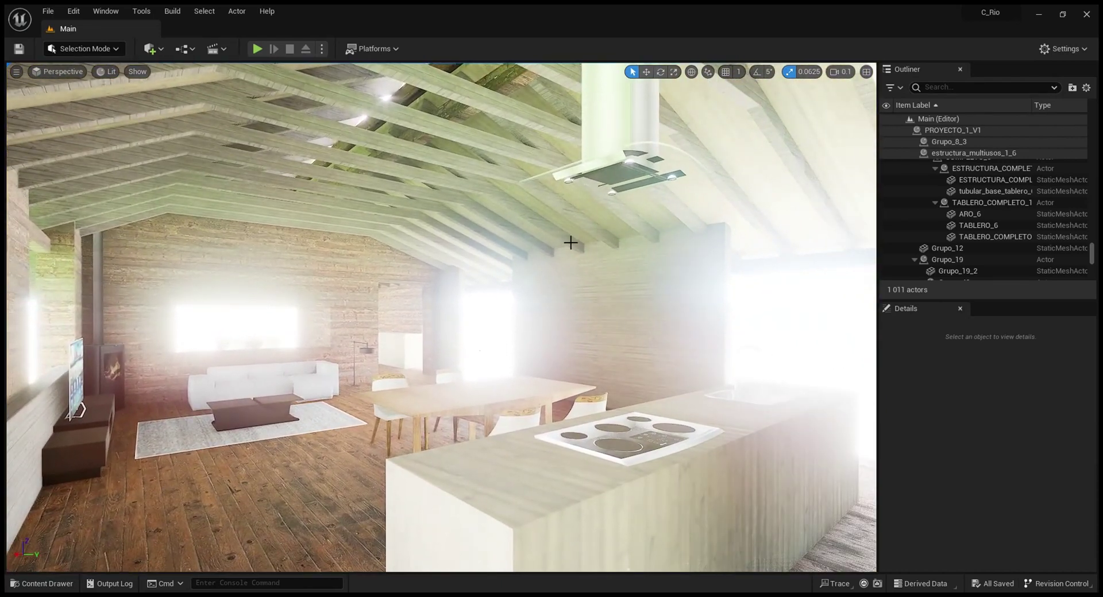
Step: Collapse the ConjuntosV2, Mobiliario and Mobiliario_final groups in the Outliner and select the PostProcessVolume
scroll(909, 144, "up", 3)
scroll(940, 175, "up", 5)
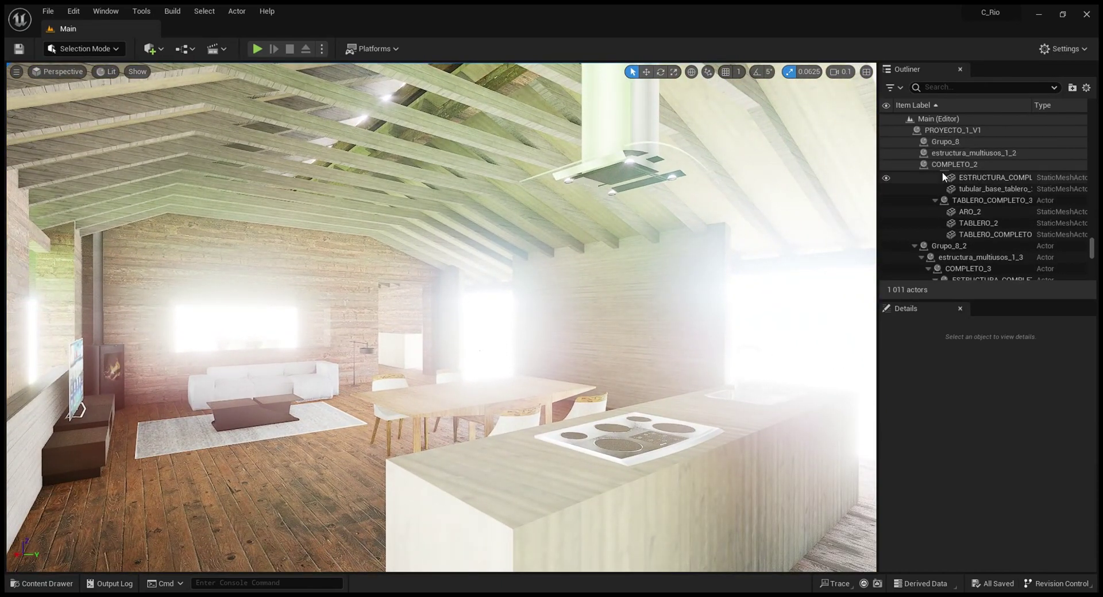
scroll(1088, 225, "up", 15)
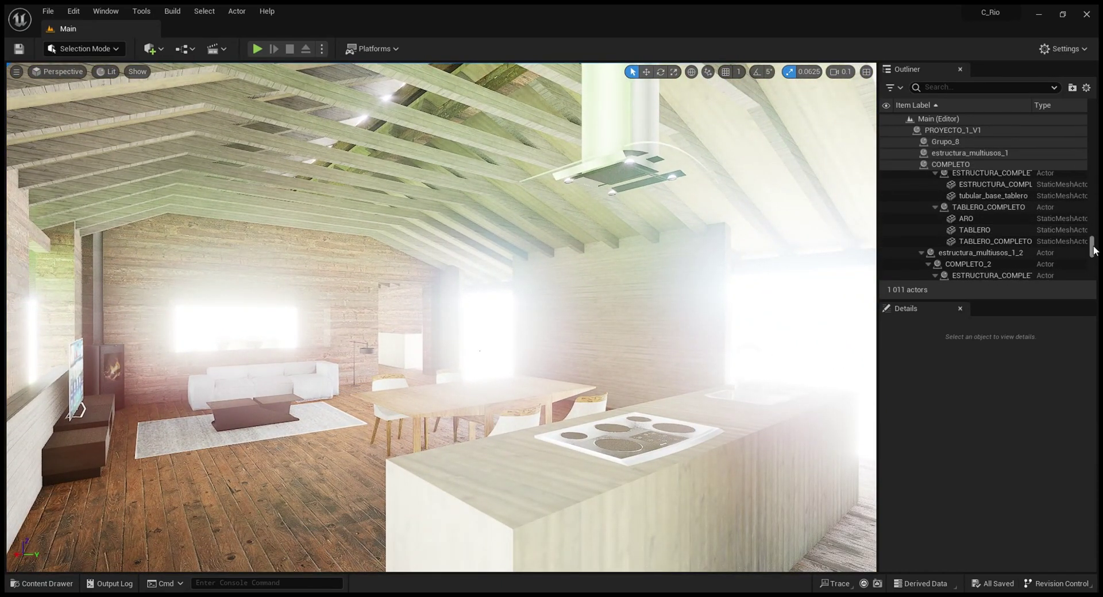
left_click(907, 130)
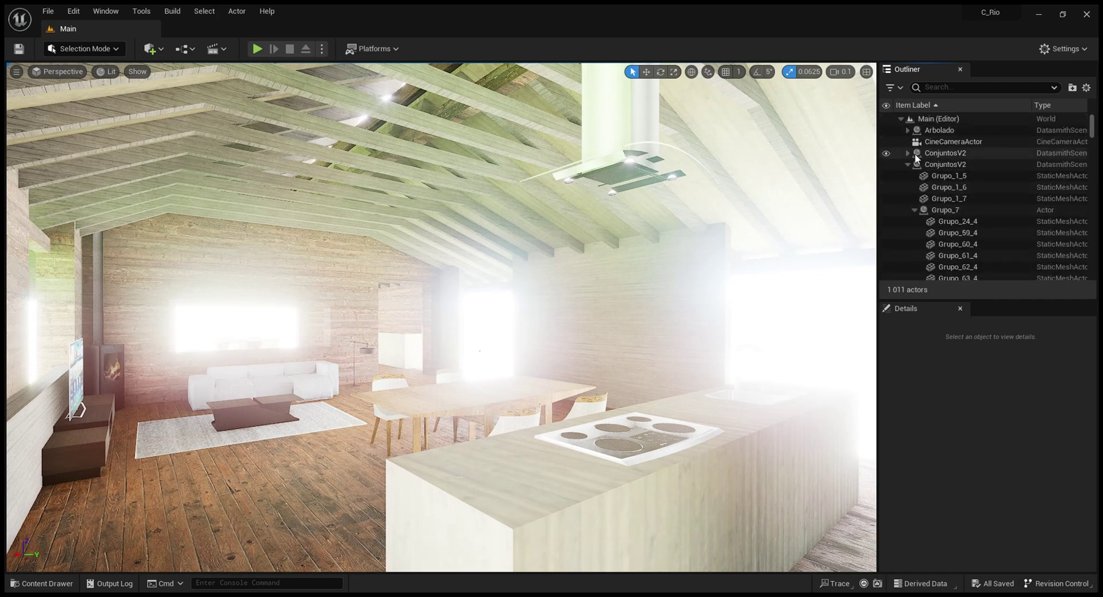
left_click(908, 164)
left_click(908, 210)
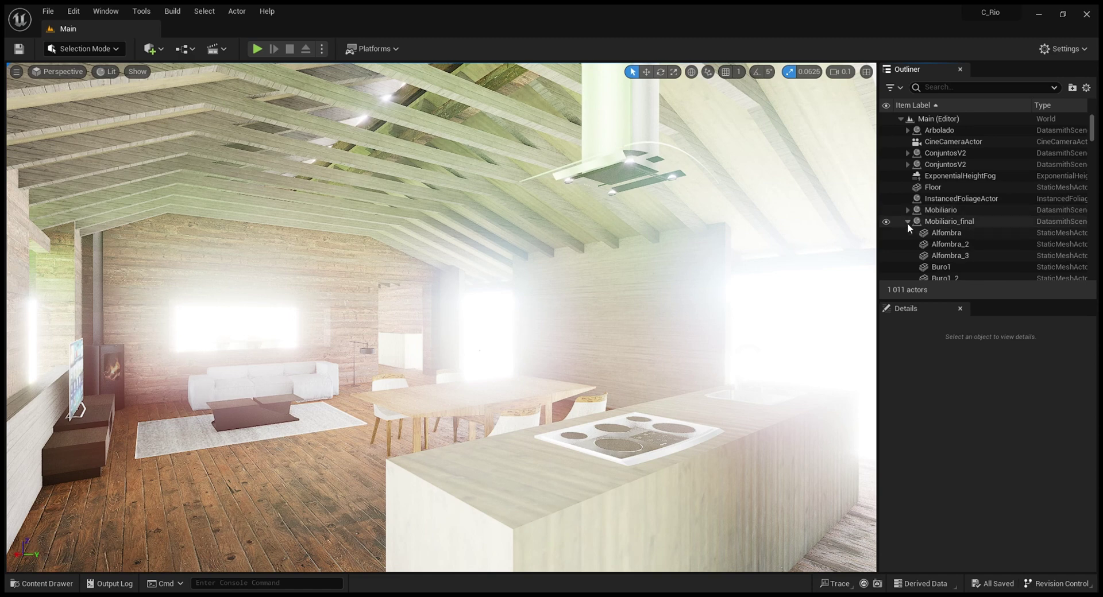
left_click(907, 222)
left_click(925, 246)
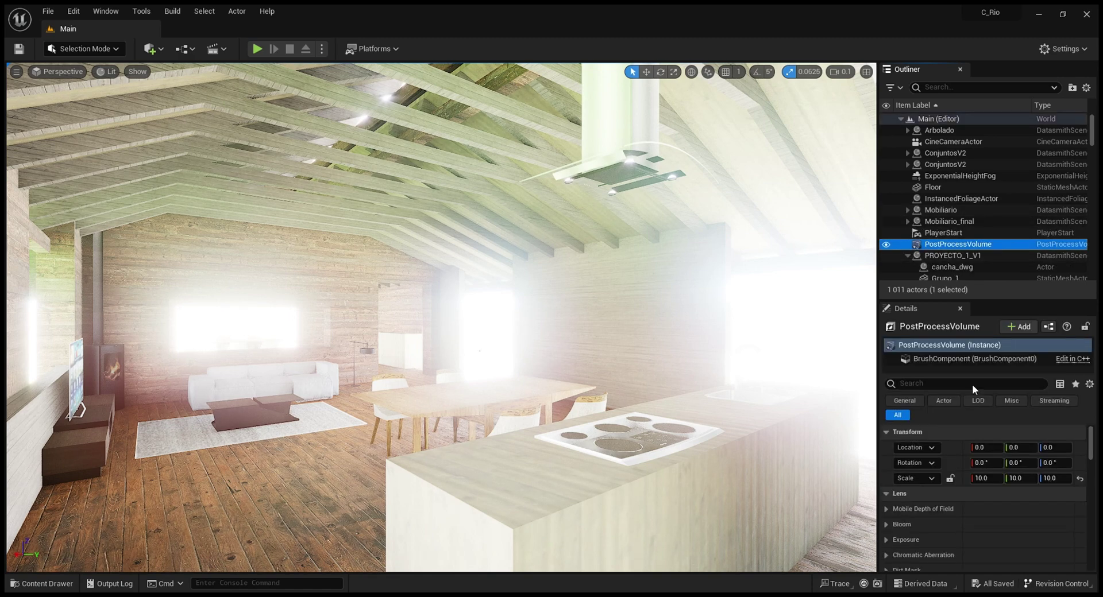
Step: Review the PostProcessVolume's properties, from color grading and rendering features to the volume, brush and actor settings
scroll(973, 460, "down", 5)
scroll(973, 501, "down", 3)
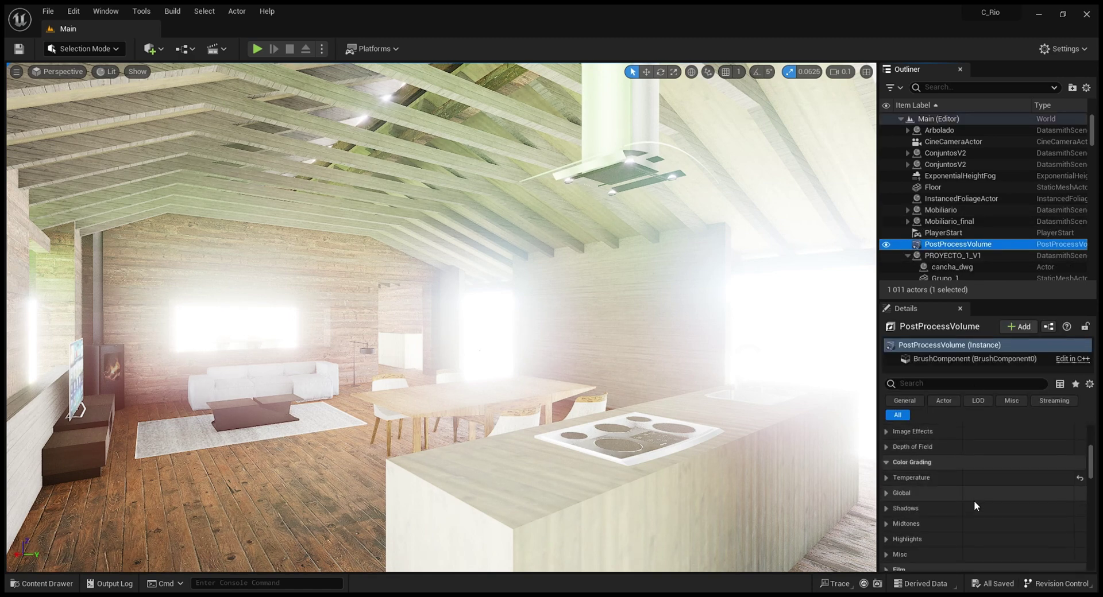
scroll(974, 501, "down", 5)
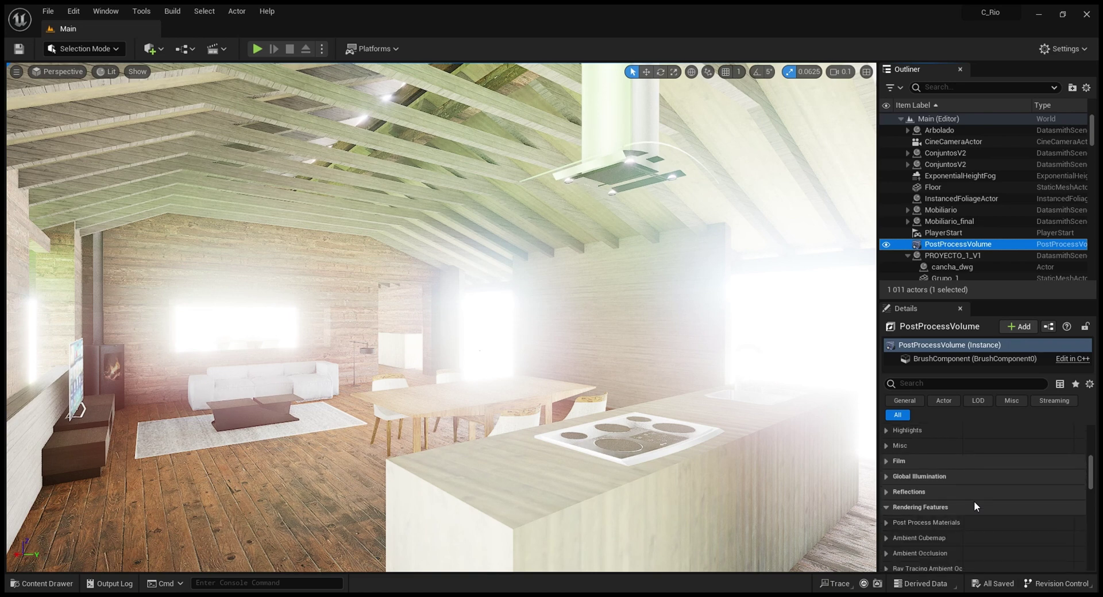
scroll(973, 503, "down", 3)
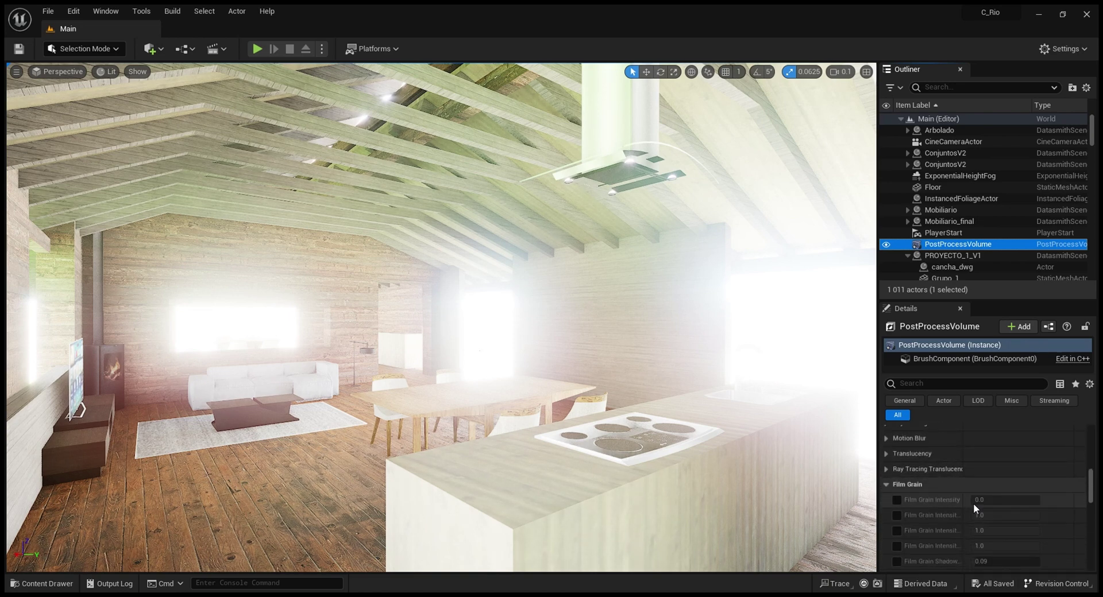
scroll(968, 492, "down", 5)
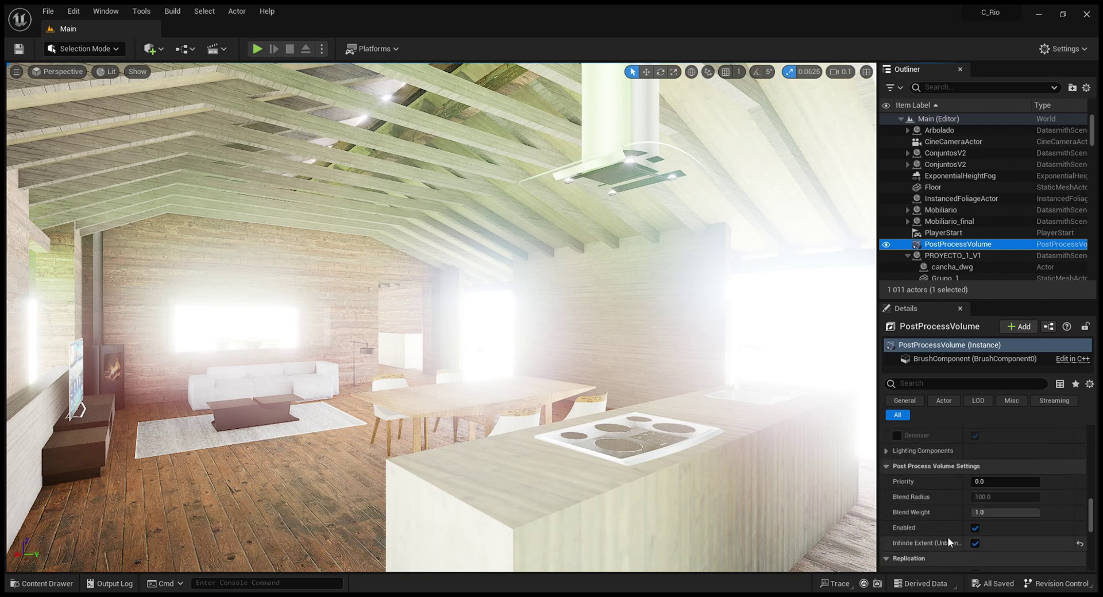
scroll(947, 537, "down", 5)
scroll(947, 536, "down", 3)
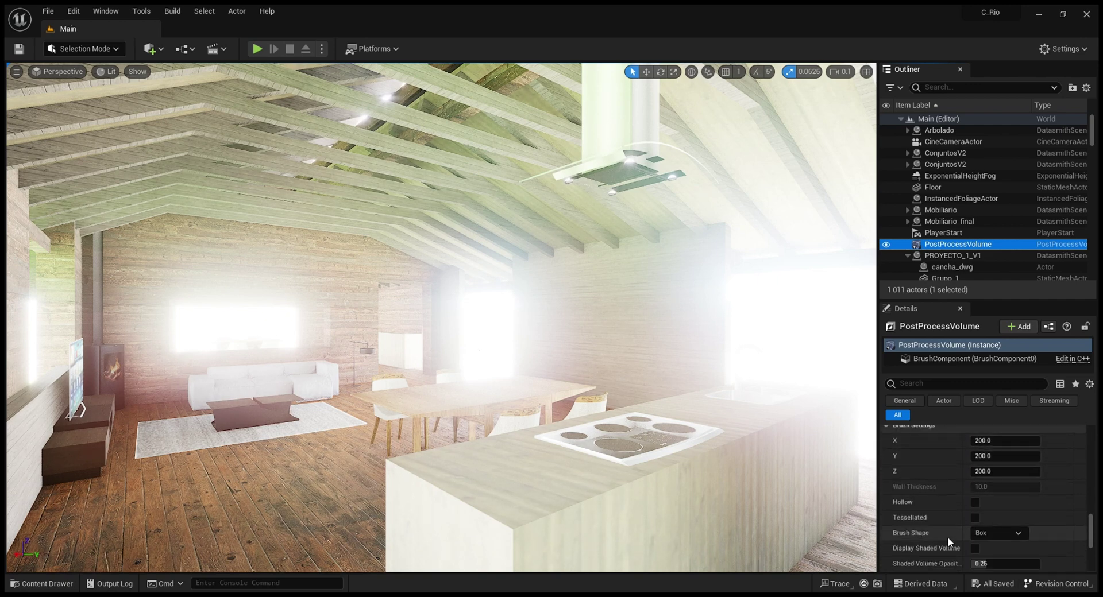
scroll(946, 536, "down", 2)
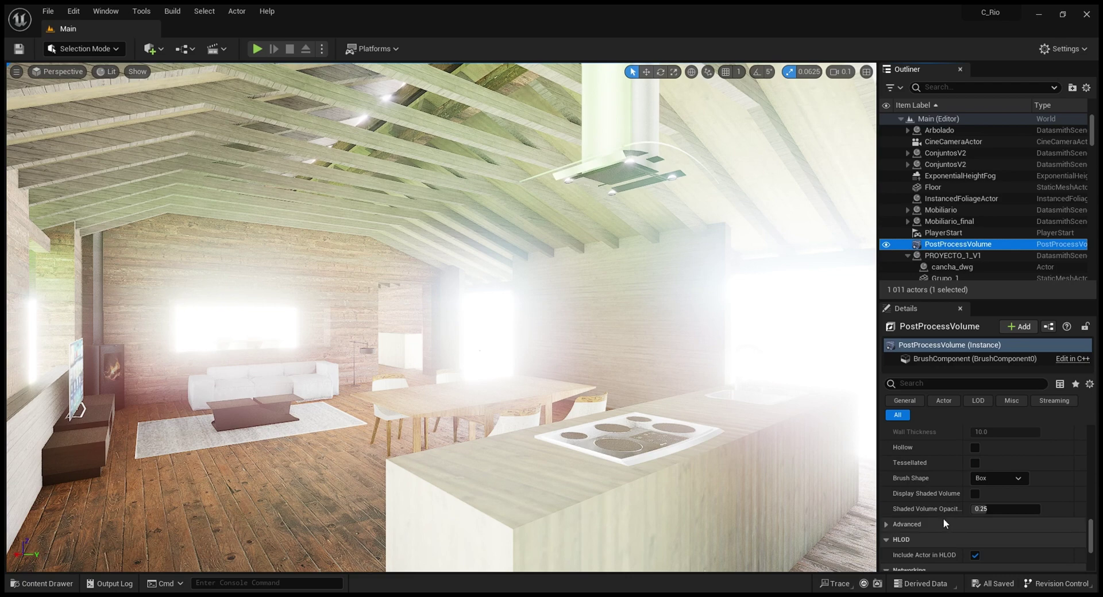
scroll(943, 516, "down", 3)
scroll(943, 516, "down", 4)
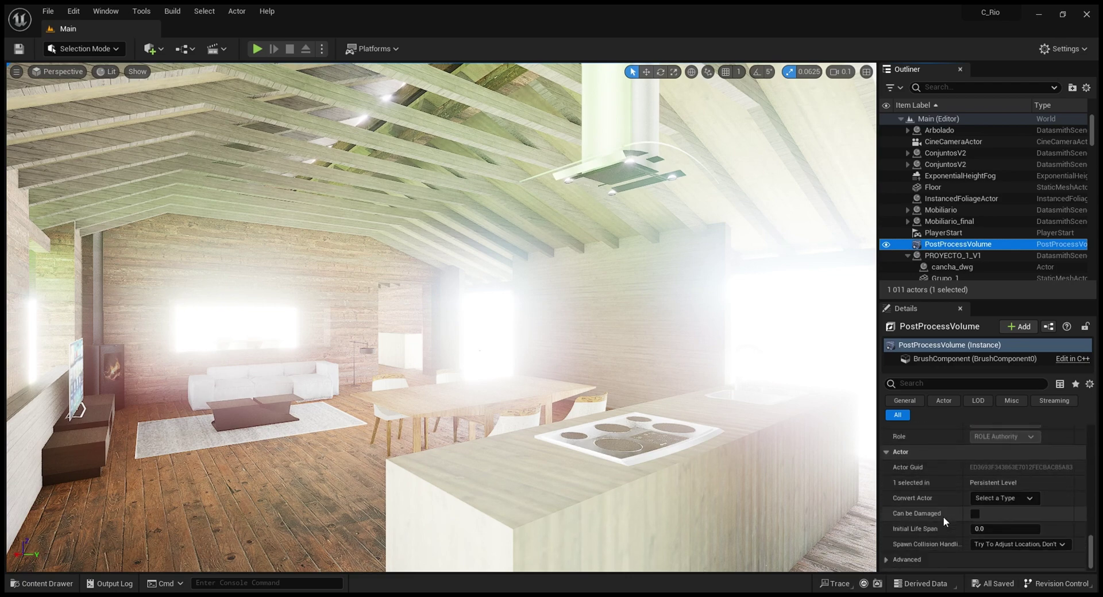
Step: Expand the Exposure settings in the PostProcessVolume's Lens properties and review the metering mode, exposure compensation and EV100 limits
right_click_drag(512, 438, 549, 470)
scroll(913, 489, "up", 10)
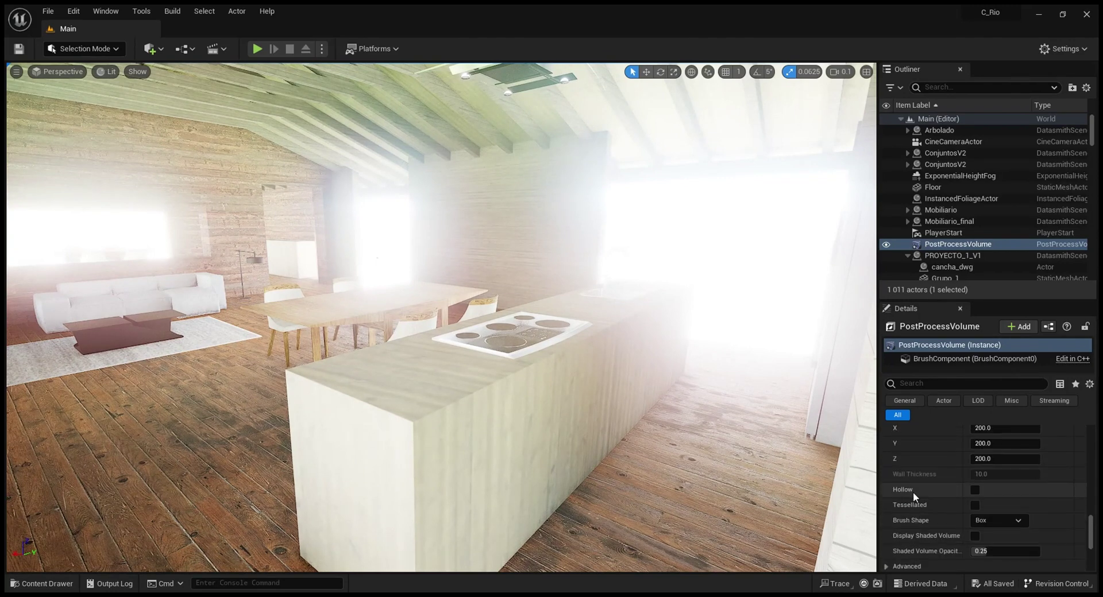
scroll(926, 492, "up", 15)
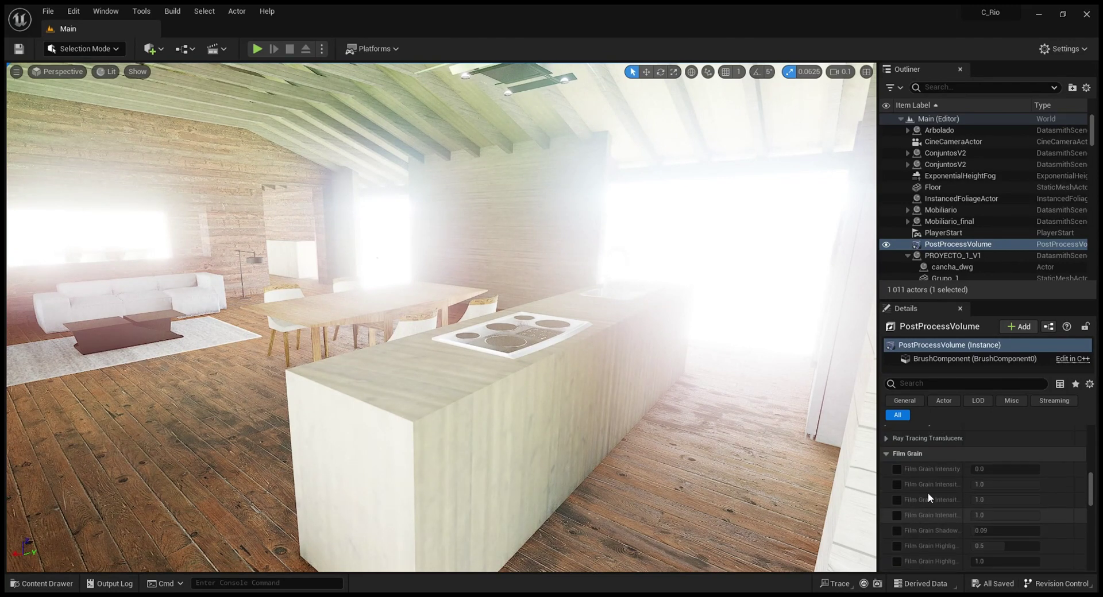
scroll(926, 494, "up", 8)
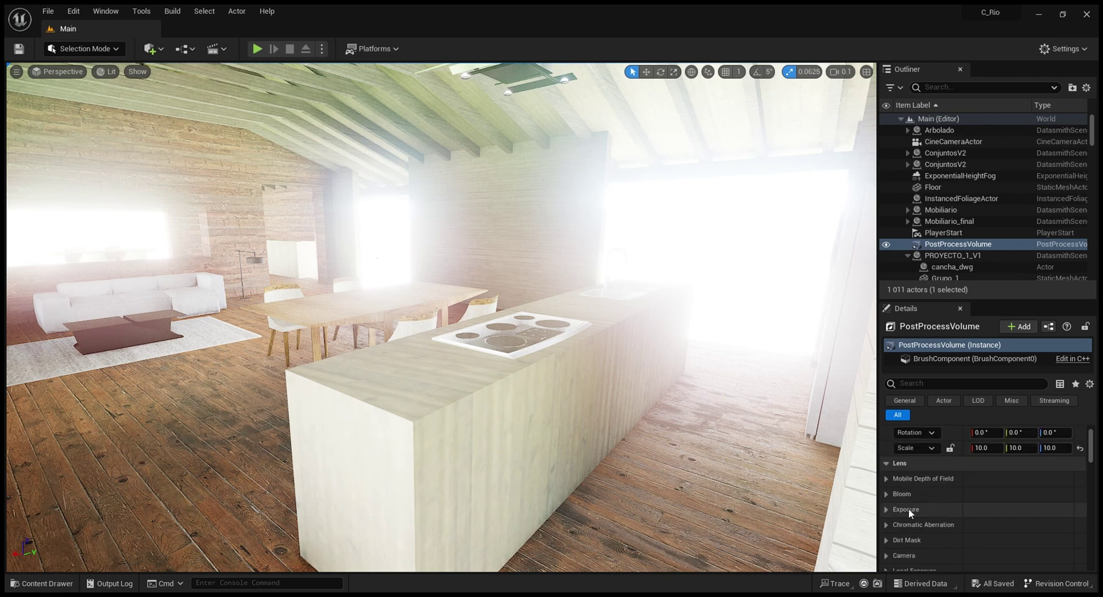
left_click(887, 510)
scroll(942, 511, "down", 2)
scroll(945, 507, "down", 4)
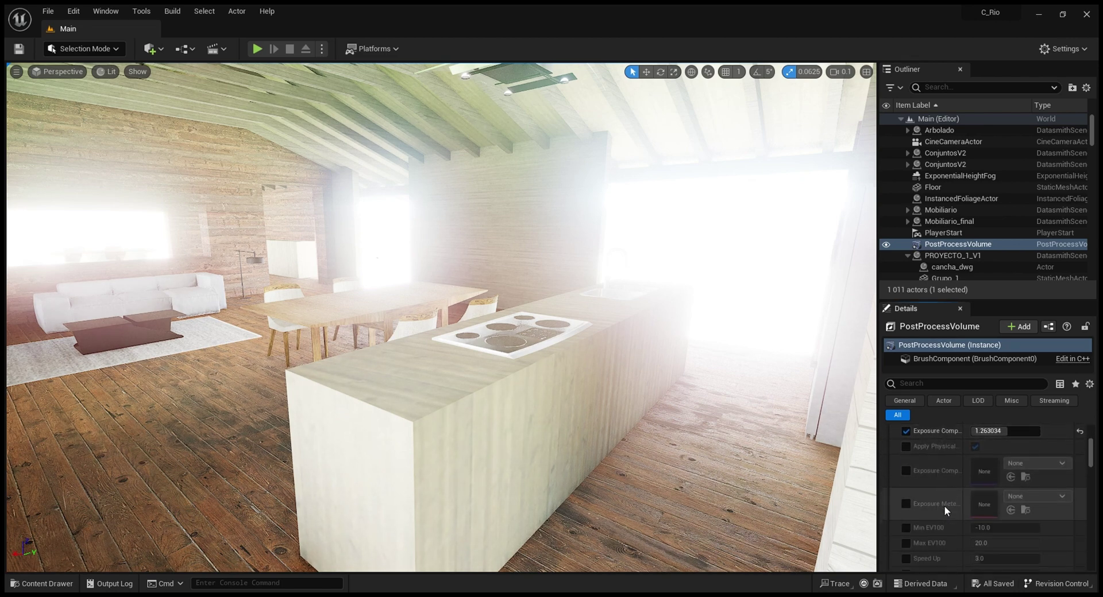
scroll(945, 505, "up", 3)
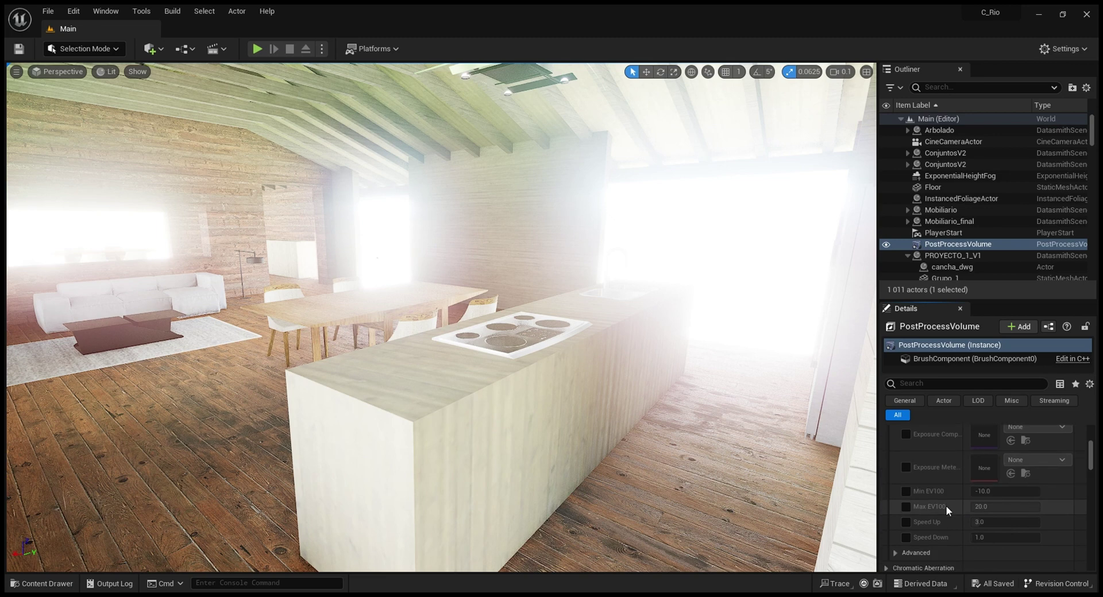
scroll(945, 505, "up", 1)
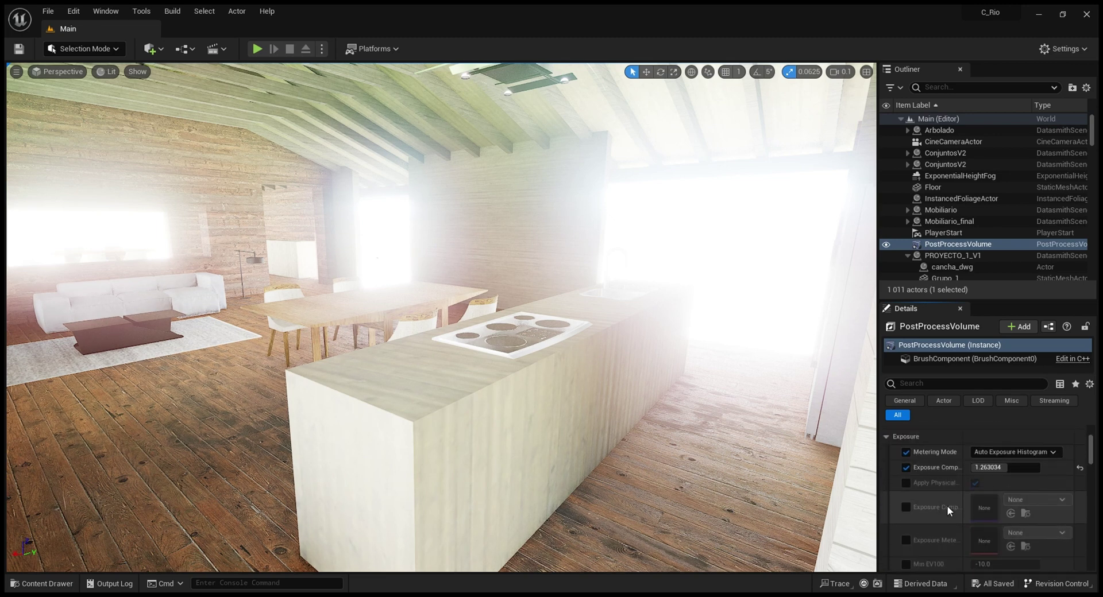
scroll(959, 476, "up", 1)
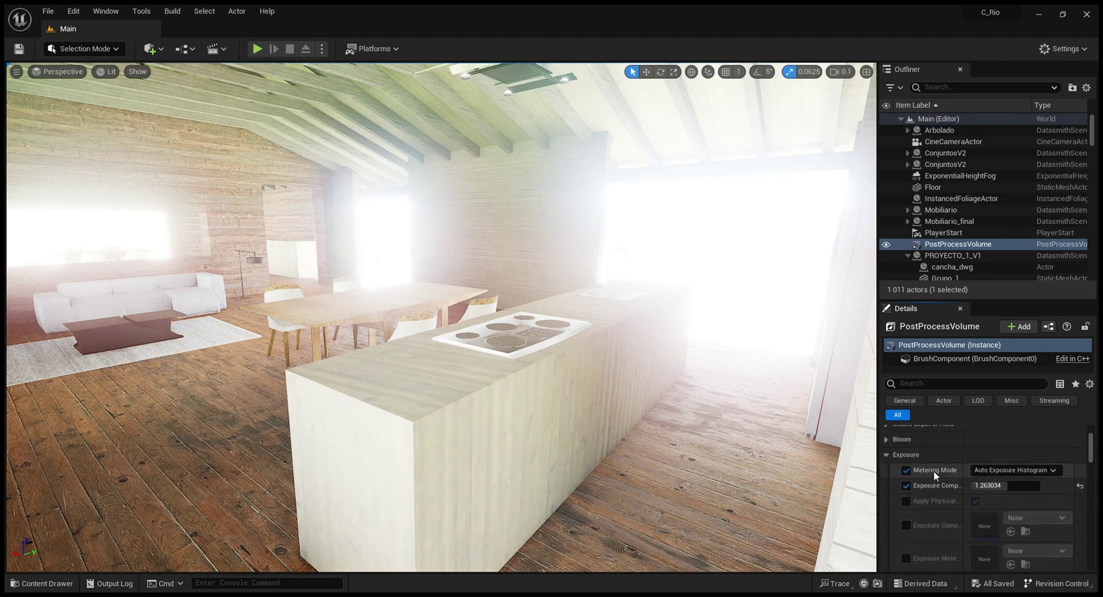
Step: Enable the Min EV100 and Max EV100 overrides in the Exposure settings and set Min EV100 to 15
scroll(949, 453, "down", 5)
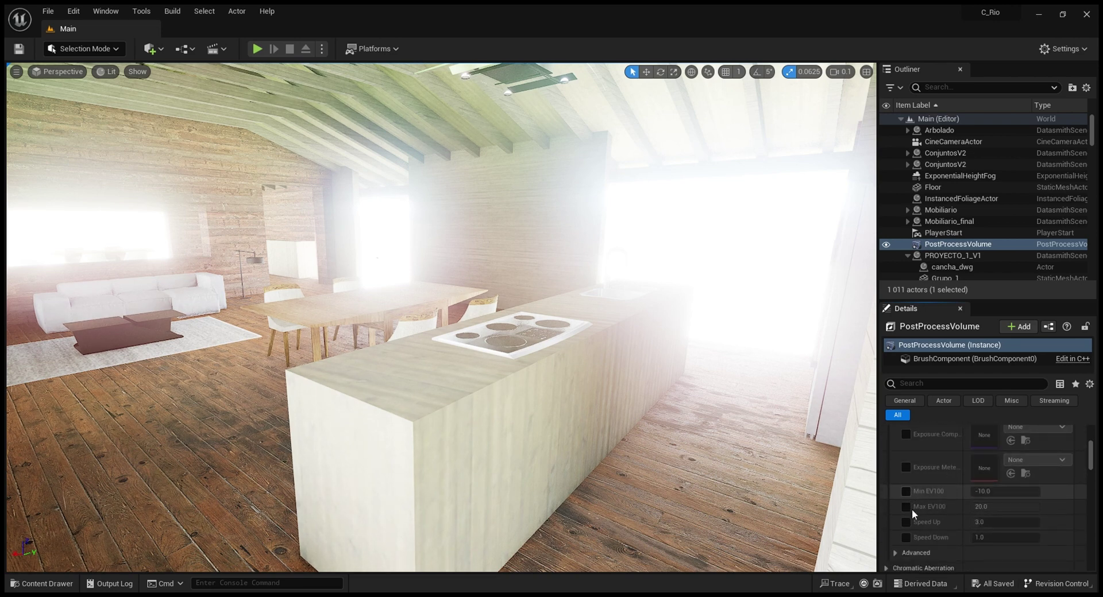
left_click(905, 492)
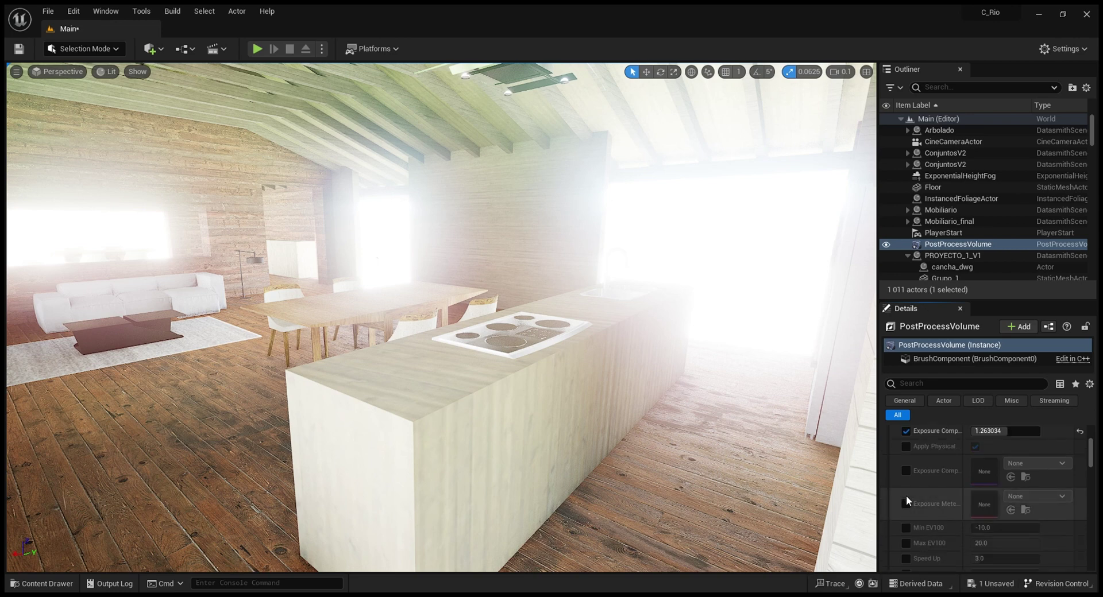
left_click(906, 543)
left_click(1000, 531)
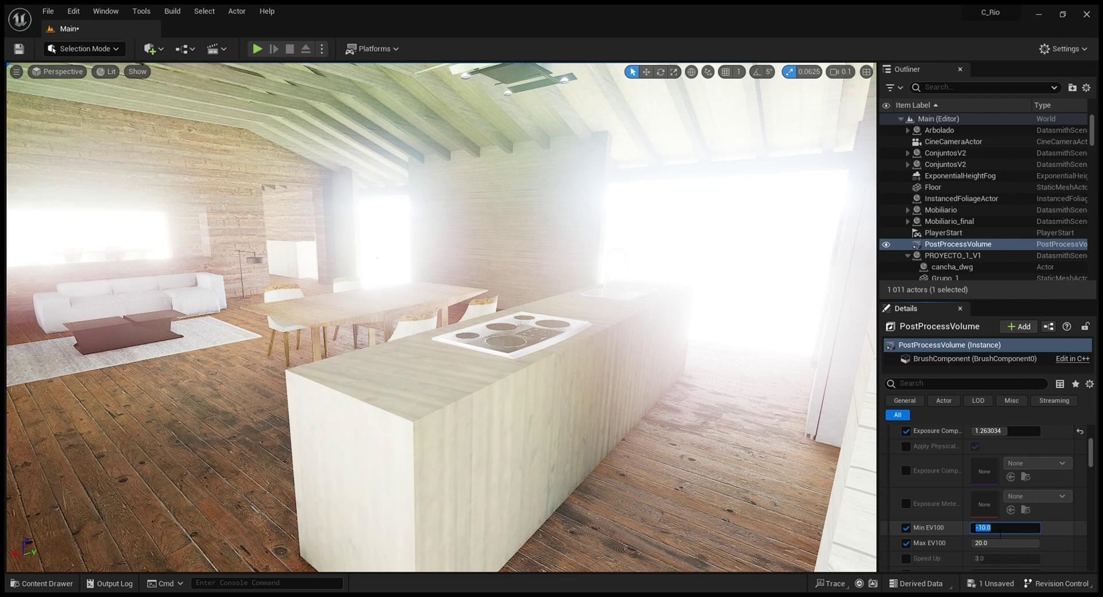
type("15")
key("Return")
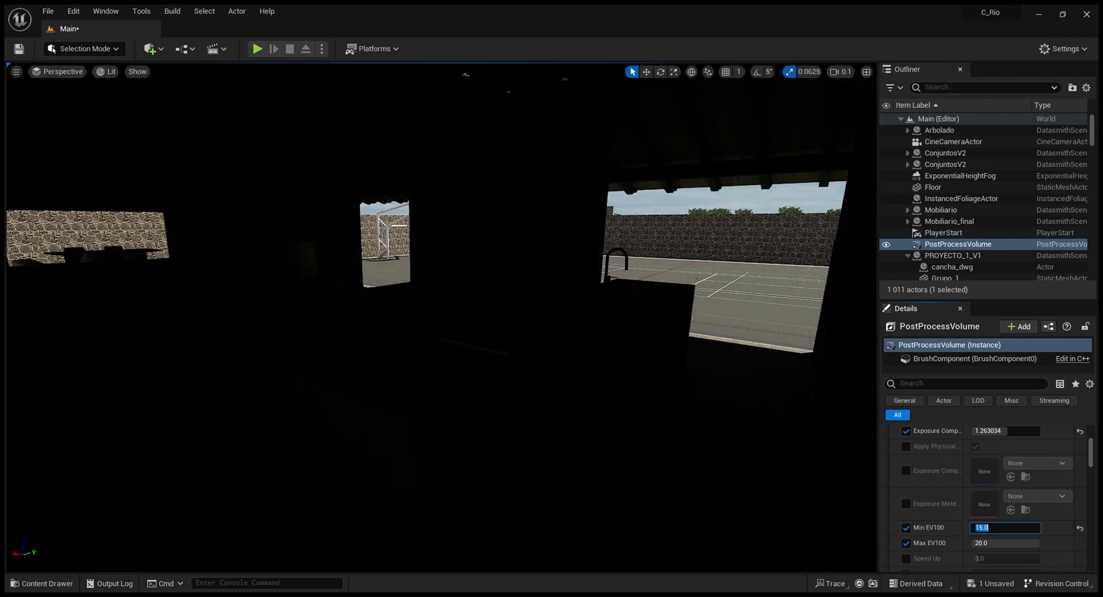
Step: Lower the PostProcessVolume's Min EV100 to 12
left_click(998, 533)
key("BackSpace")
key("BackSpace")
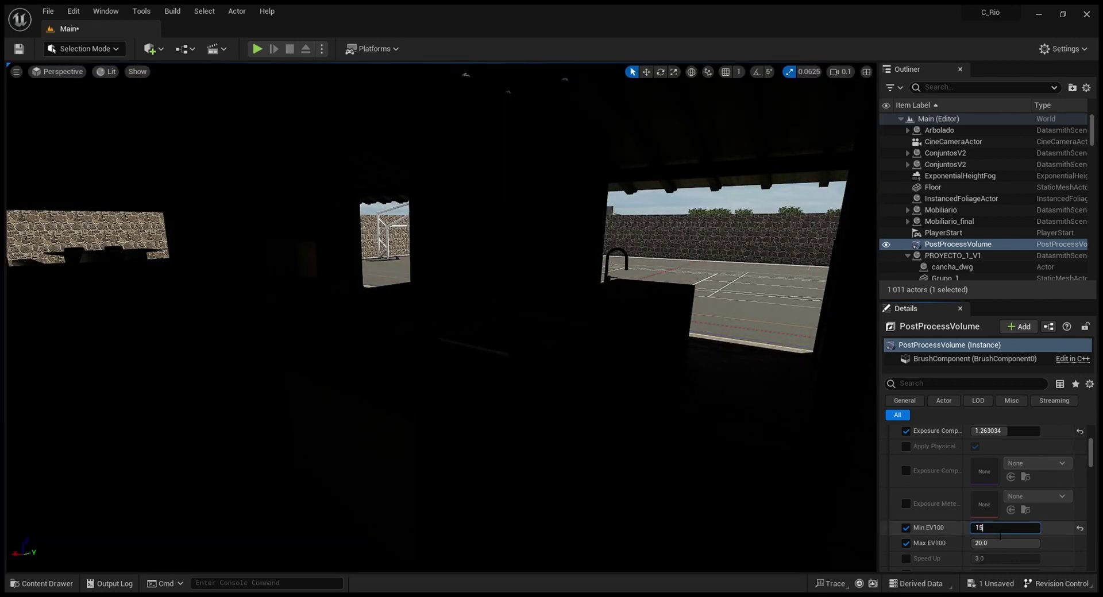
key("Return")
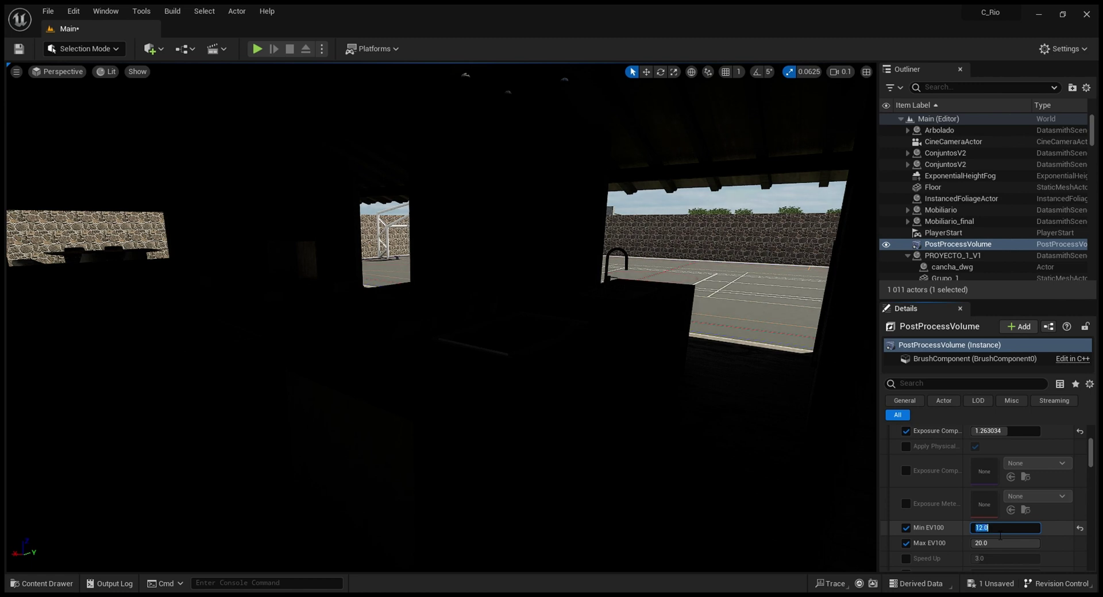
left_click(741, 391)
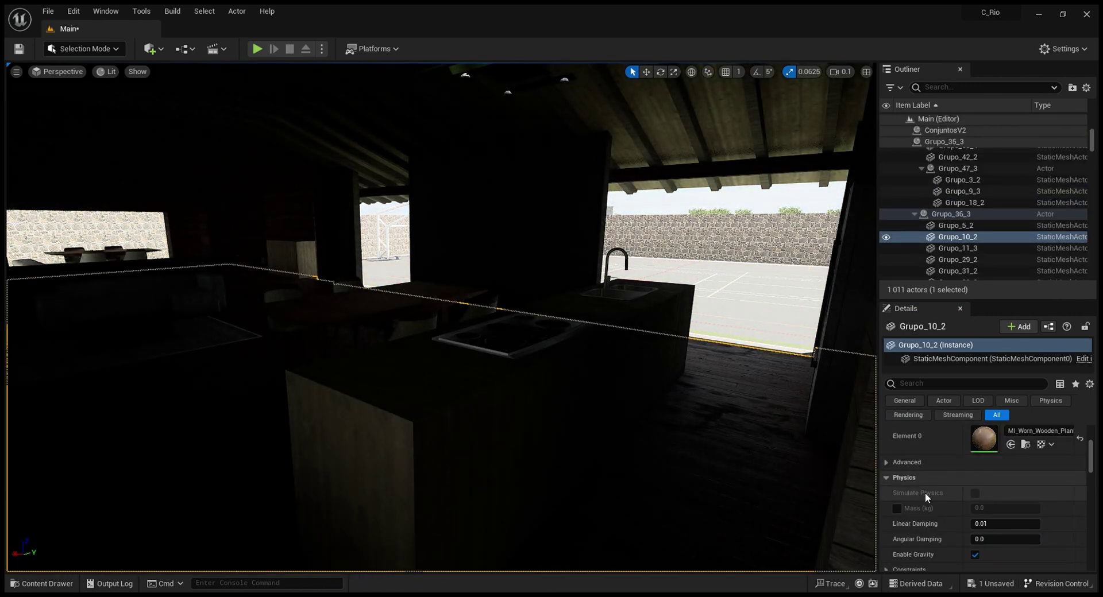
scroll(928, 493, "down", 2)
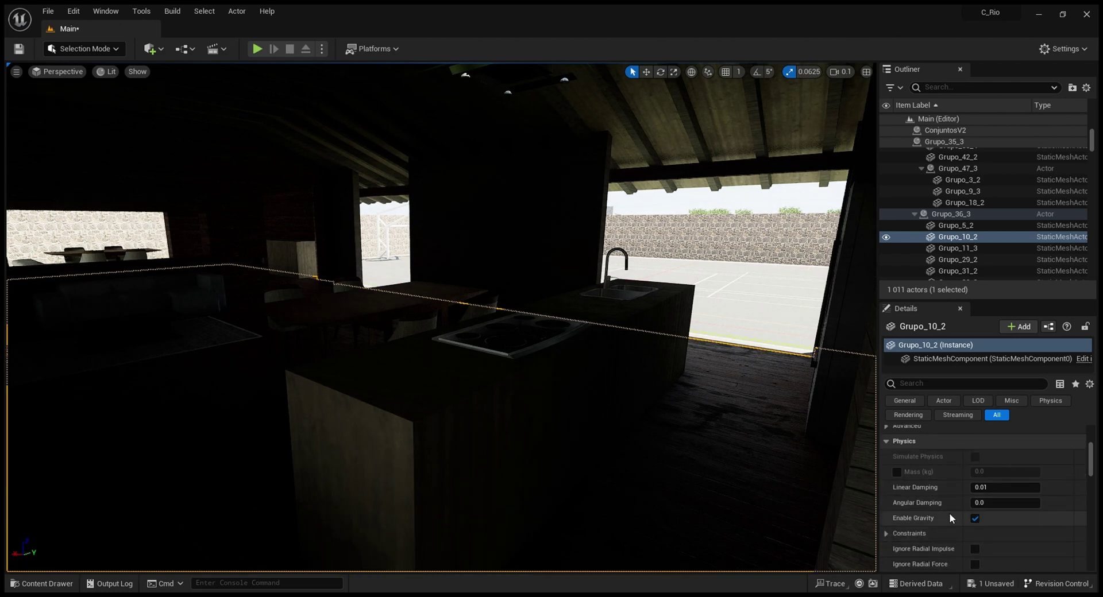
scroll(950, 514, "down", 2)
scroll(957, 531, "up", 4)
scroll(957, 529, "up", 3)
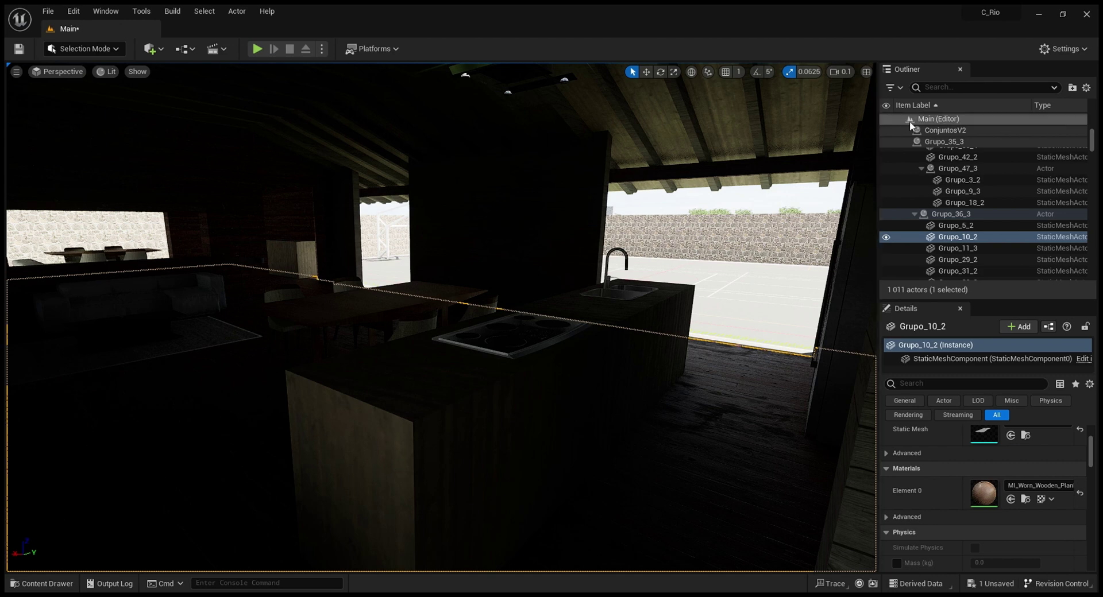
scroll(758, 195, "up", 3)
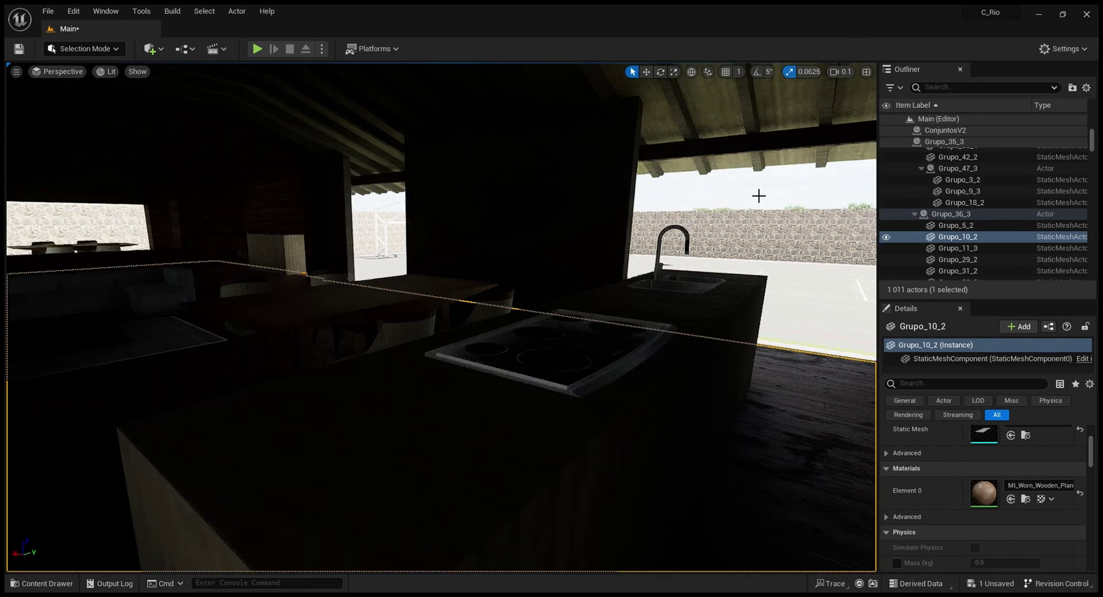
left_click(765, 201)
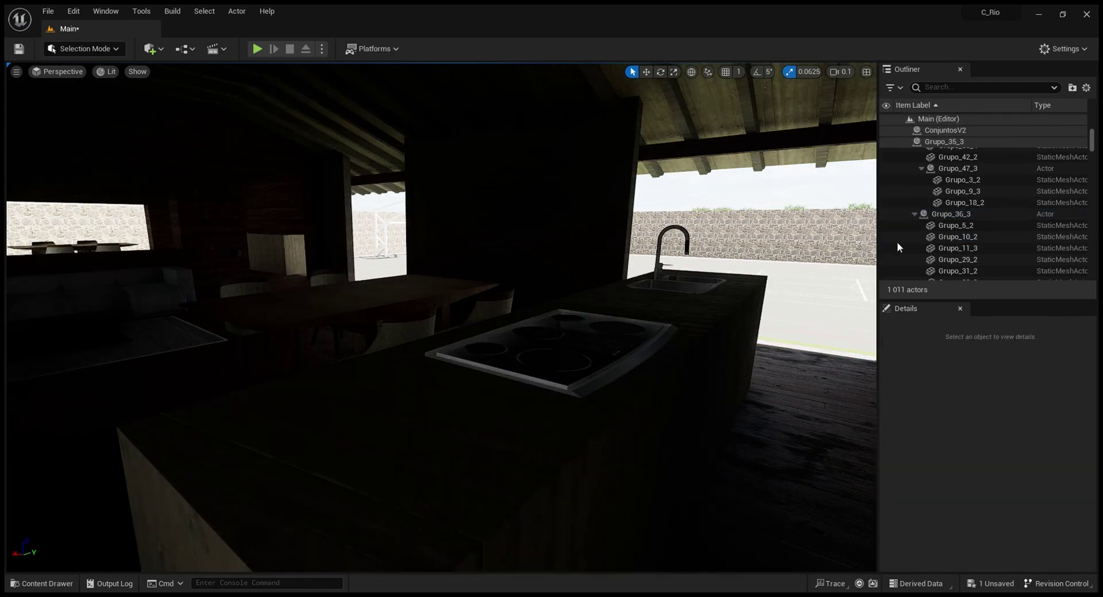
Step: Collapse Grupo_7_2, Grupo_8_7, Grupo_19_5 and their parent ConjuntosV2 in the Outliner, and select the PostProcessVolume again
scroll(939, 194, "up", 3)
scroll(919, 191, "up", 10)
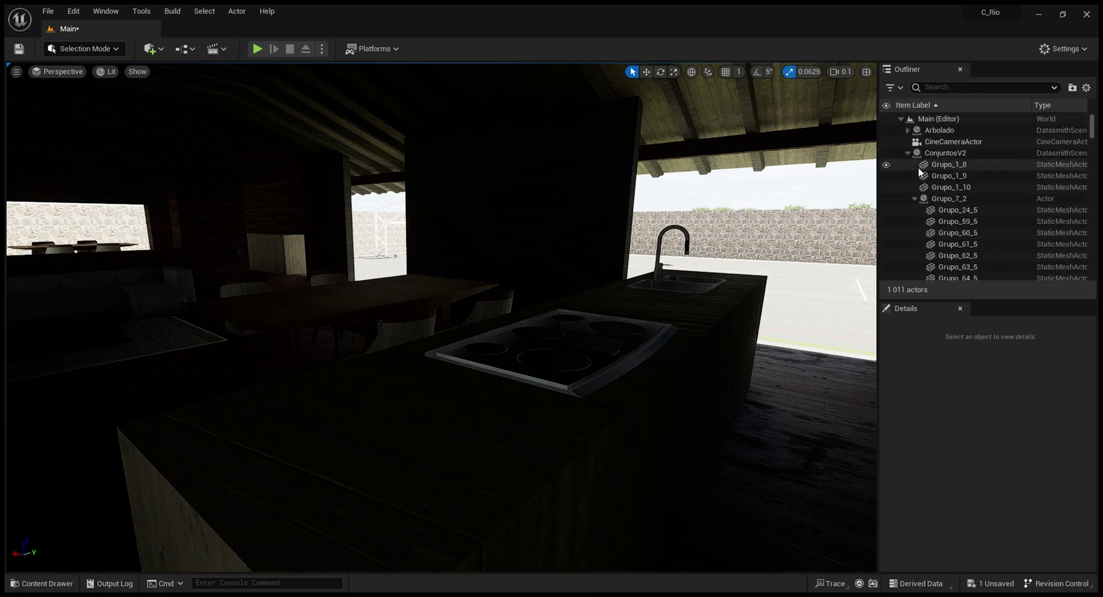
left_click(913, 199)
left_click(914, 210)
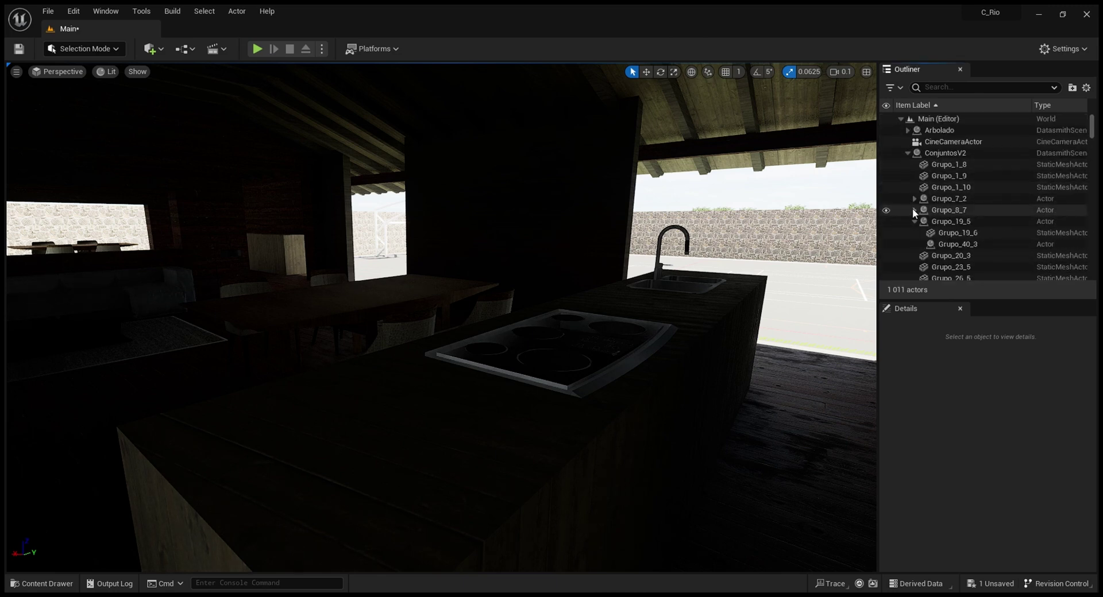
left_click(914, 221)
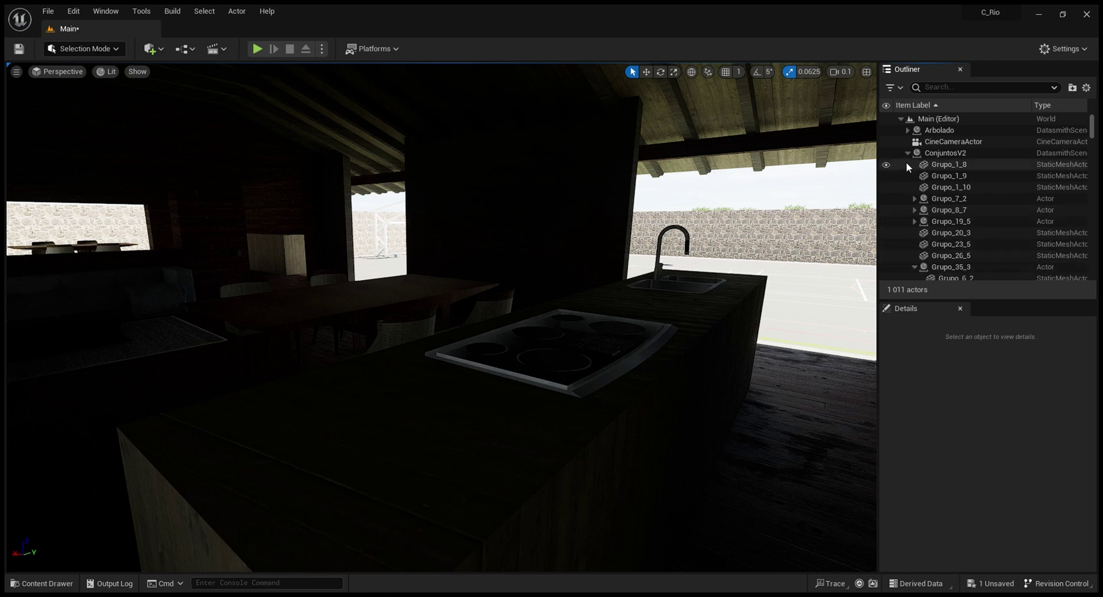
left_click(906, 152)
left_click(923, 244)
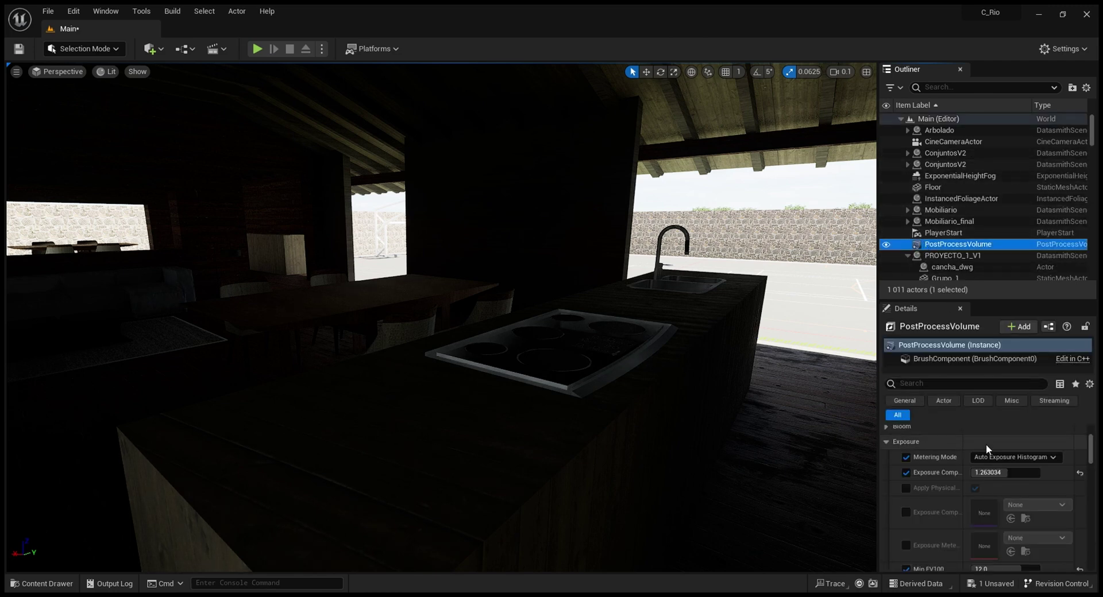
Step: Set the Min EV100 to 10 in the PostProcessVolume's Exposure settings
scroll(986, 443, "down", 5)
left_click(1004, 480)
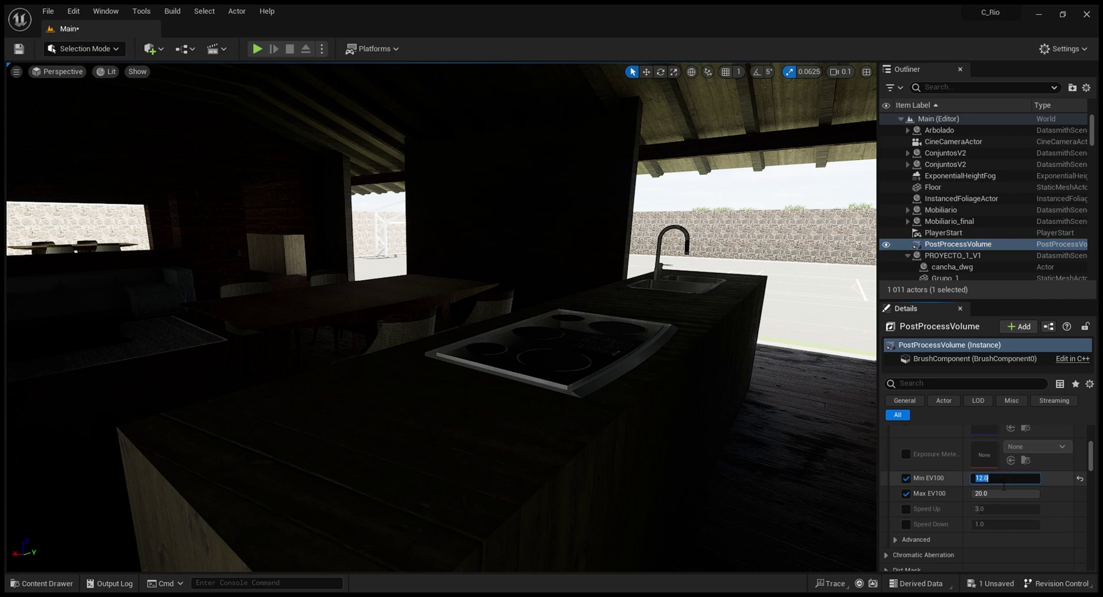
type("10")
key("Return")
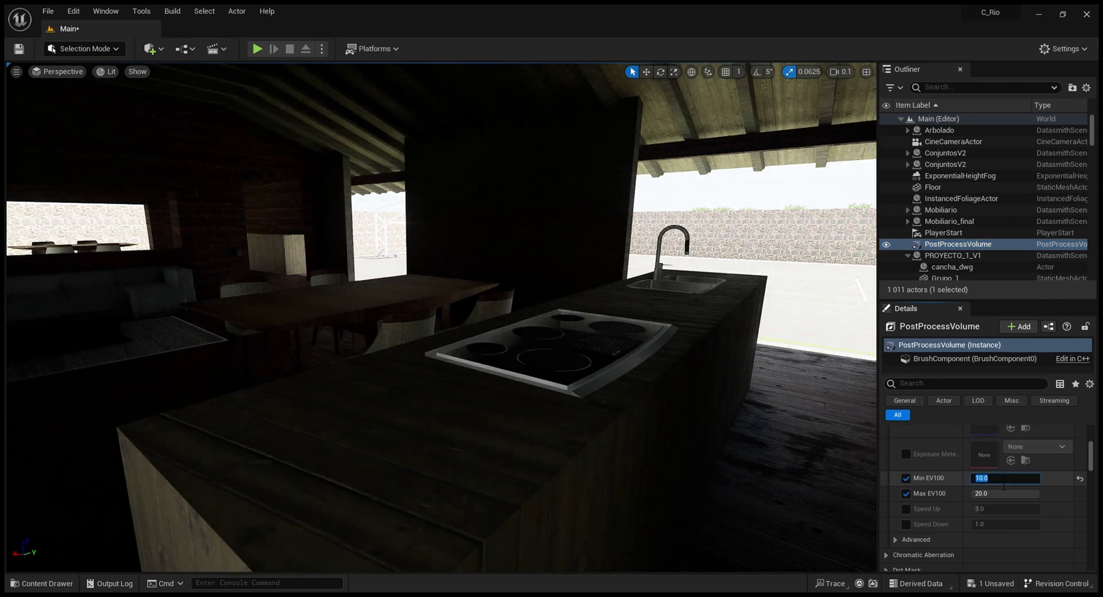
Step: Reduce the Min EV100 to 9, judging the exposure from a view over the kitchen island into the living area
right_click_drag(575, 322, 415, 290)
left_click_drag(398, 365, 395, 383)
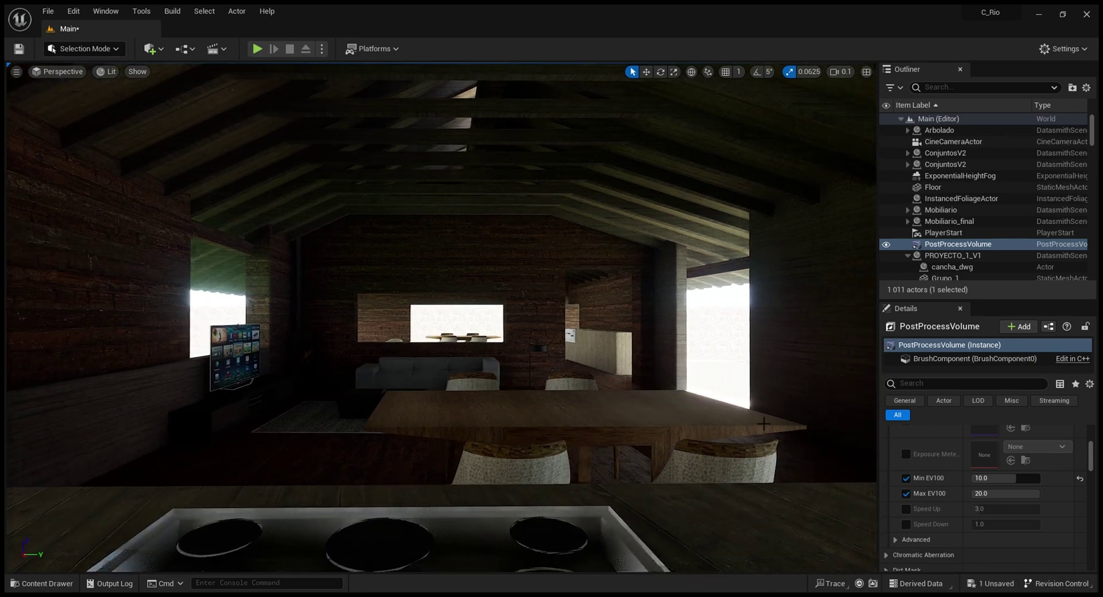
left_click(1006, 480)
type("9")
key("Return")
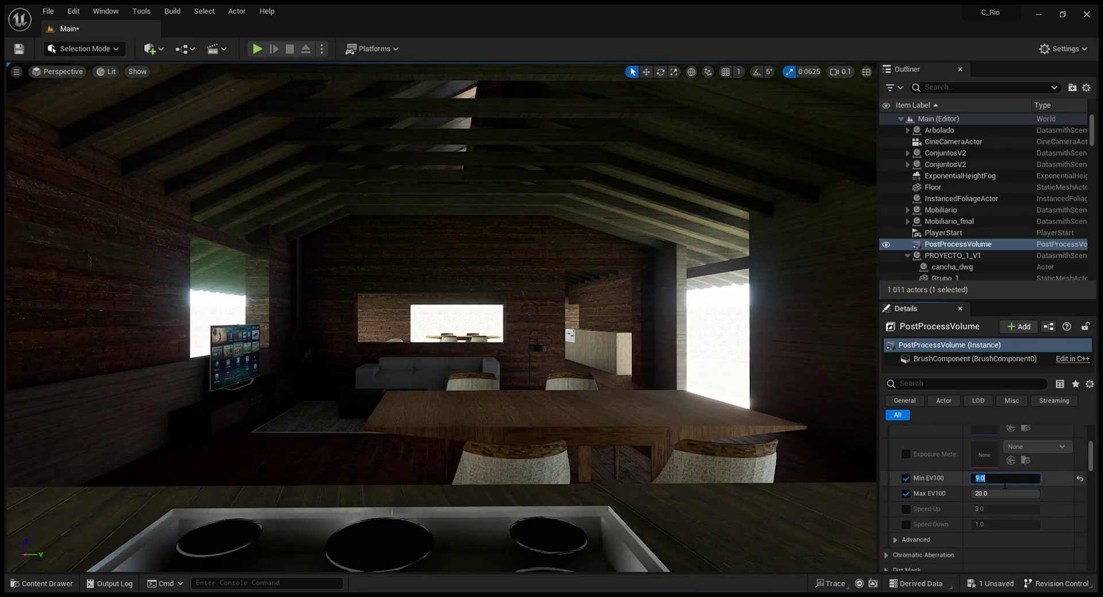
Step: Examine the lighting of the living area, including the ceiling beams, roof opening, wood walls, windows and furniture
right_click_drag(437, 322, 461, 386)
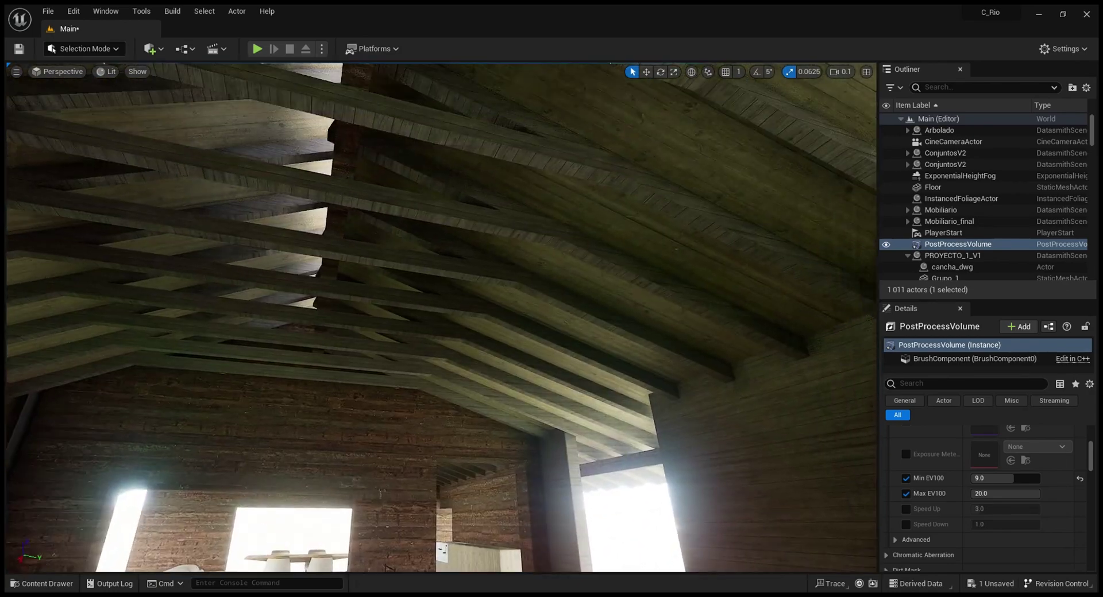
right_click_drag(441, 317, 403, 370)
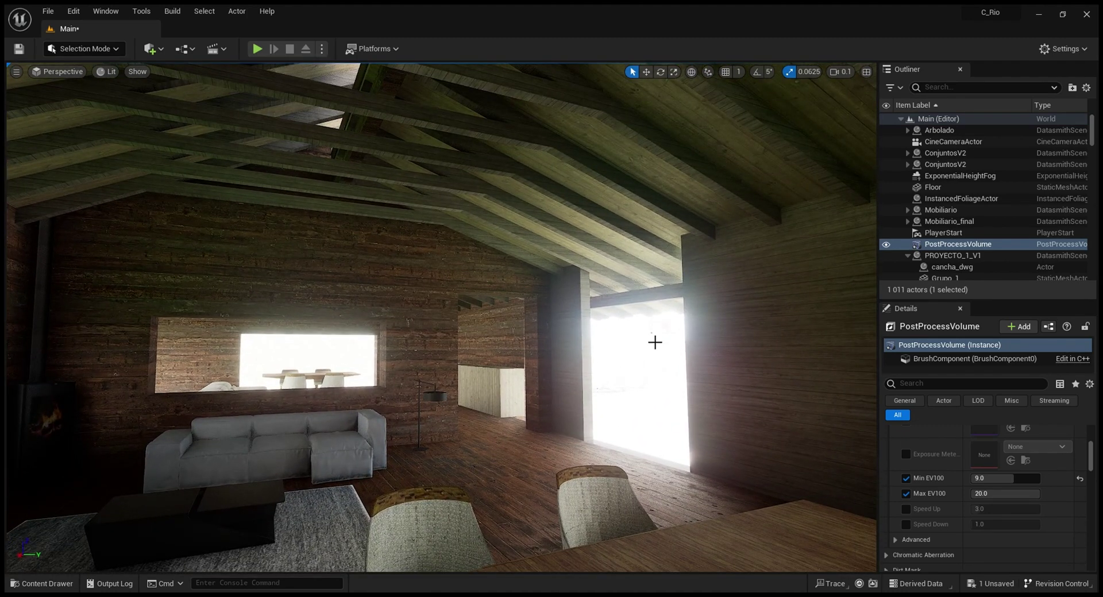
right_click_drag(621, 367, 538, 298)
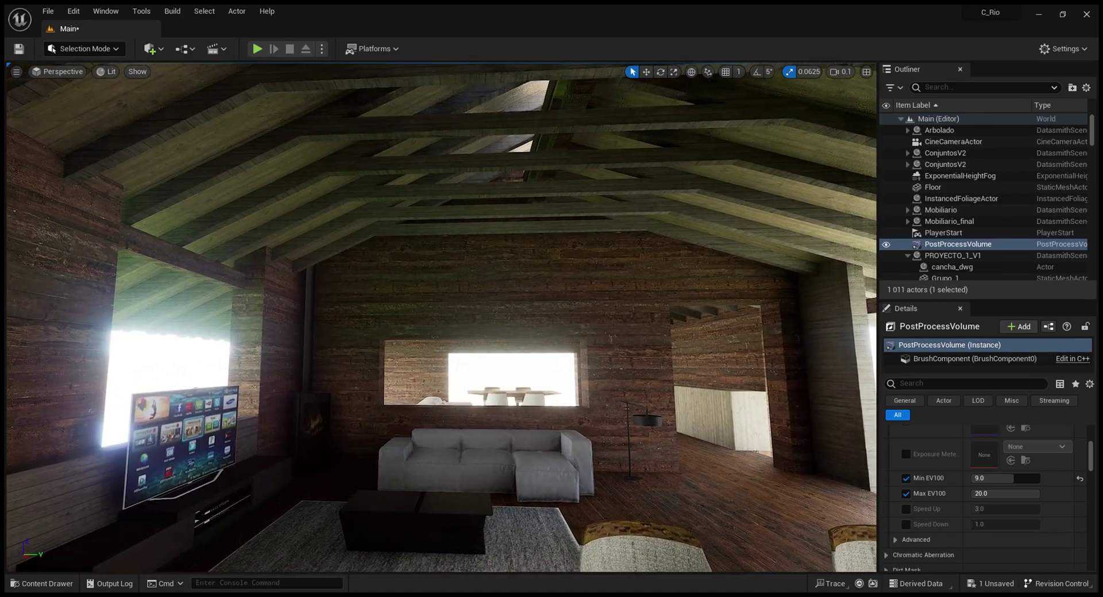
right_click_drag(255, 389, 274, 367)
right_click_drag(676, 484, 695, 451)
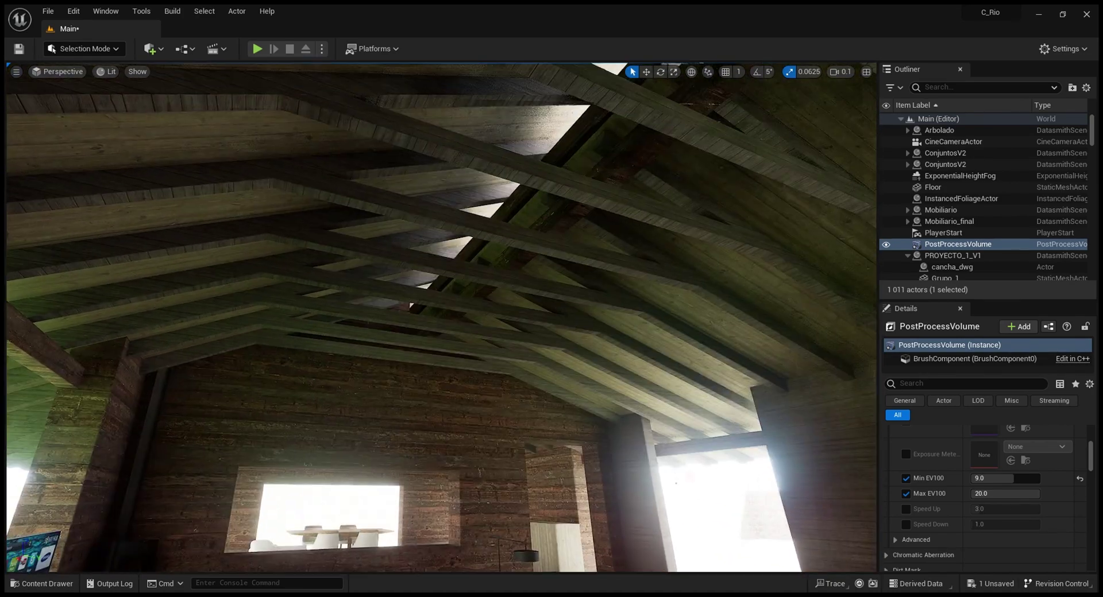
right_click_drag(520, 258, 553, 160)
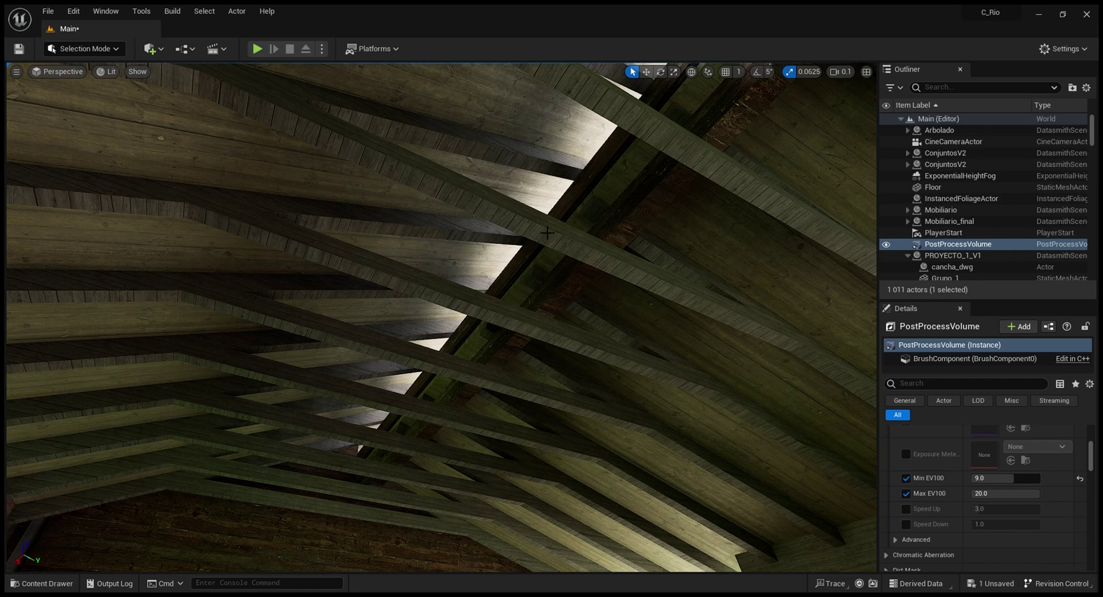
right_click_drag(551, 225, 560, 177)
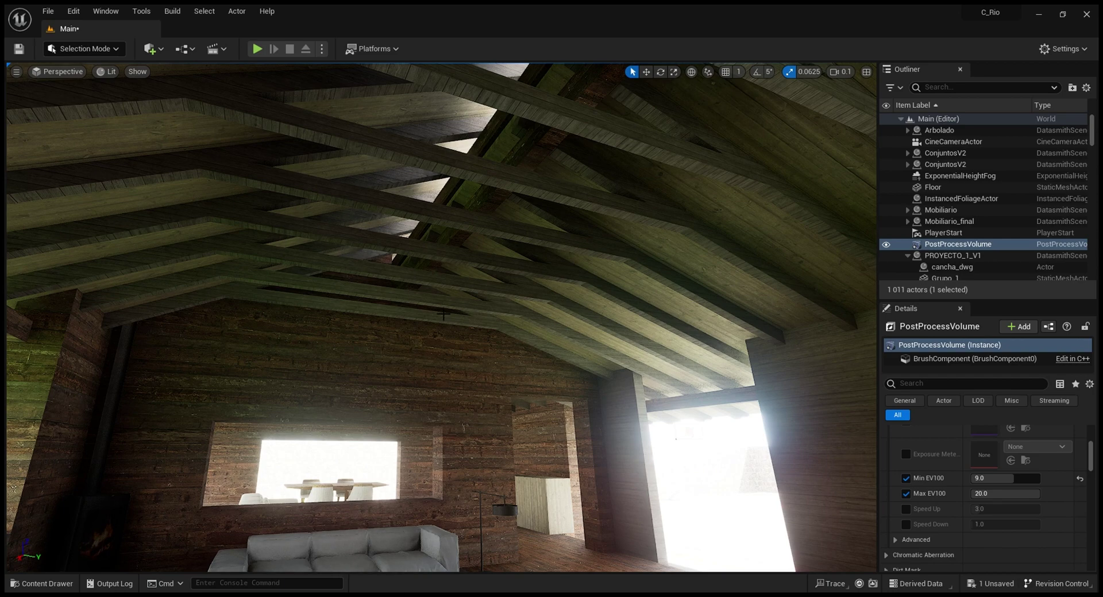
right_click_drag(444, 314, 373, 420)
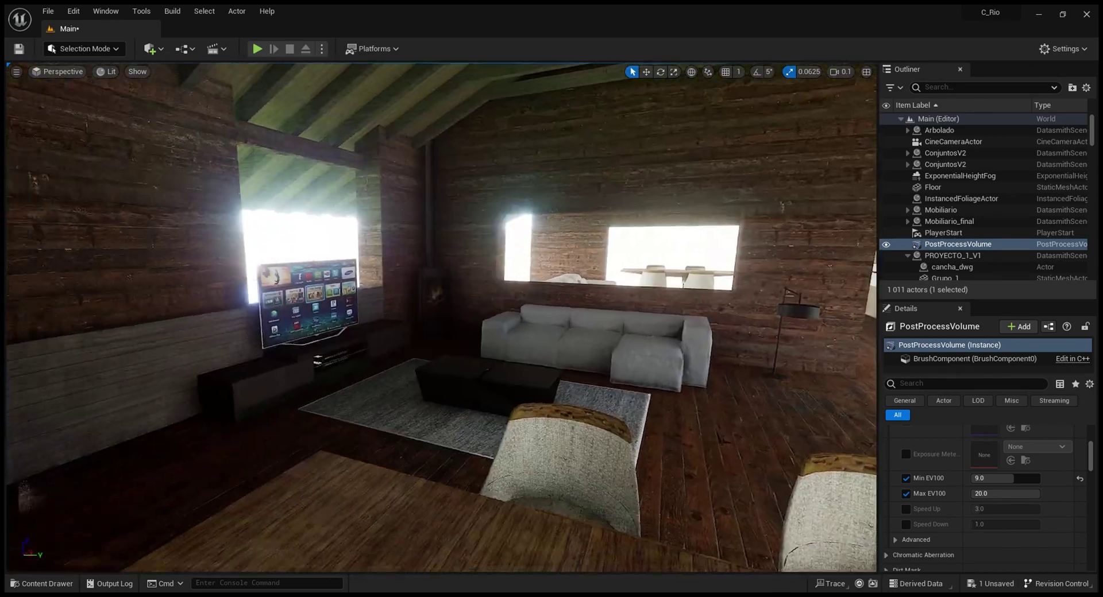
right_click_drag(288, 367, 197, 243)
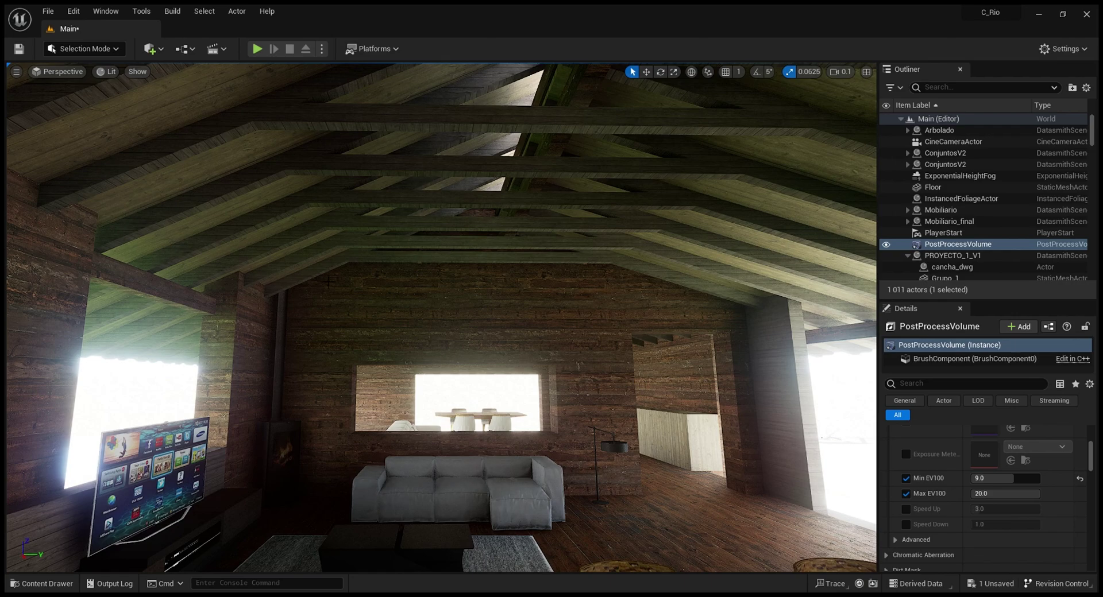
right_click_drag(329, 282, 270, 294)
key("w")
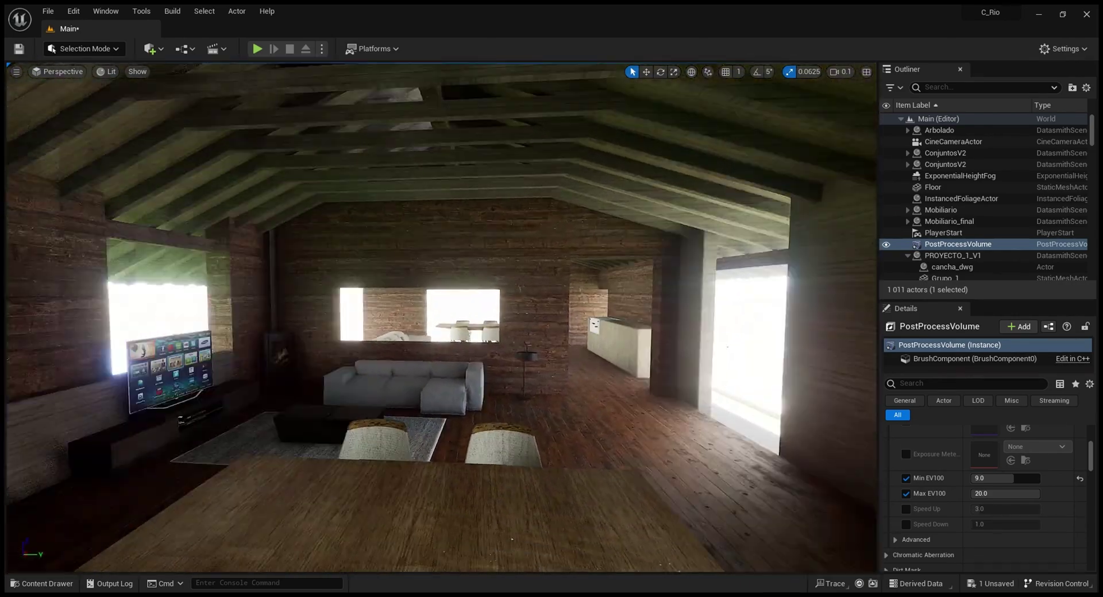
Step: Collapse PROYECTO_1_V1 in the Outliner, select the SunSky actor and set its Day to 21
right_click_drag(457, 195, 451, 201)
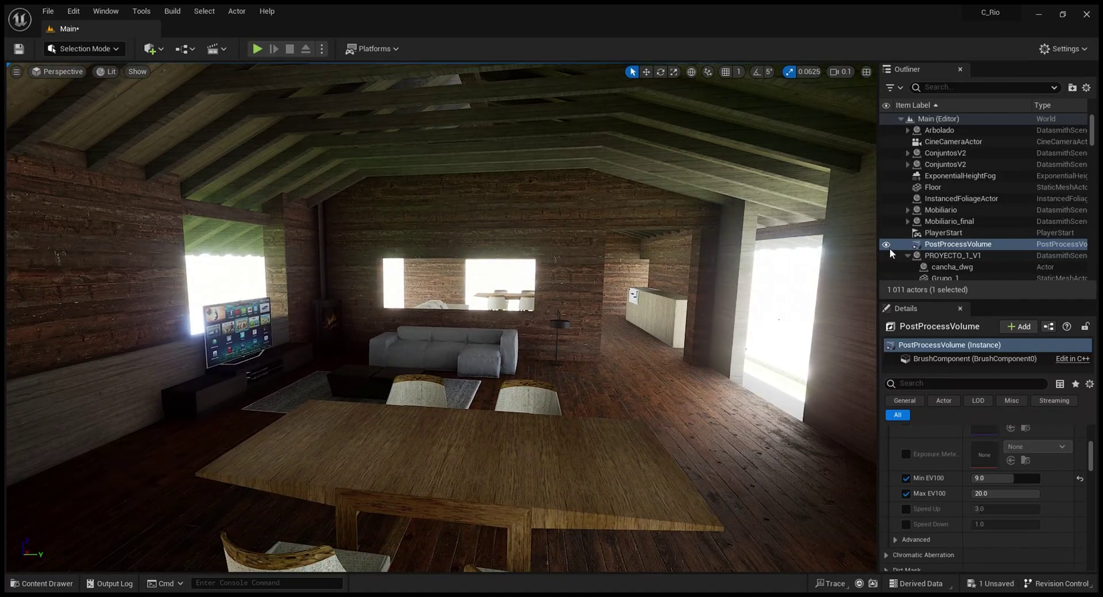
scroll(943, 259, "down", 1)
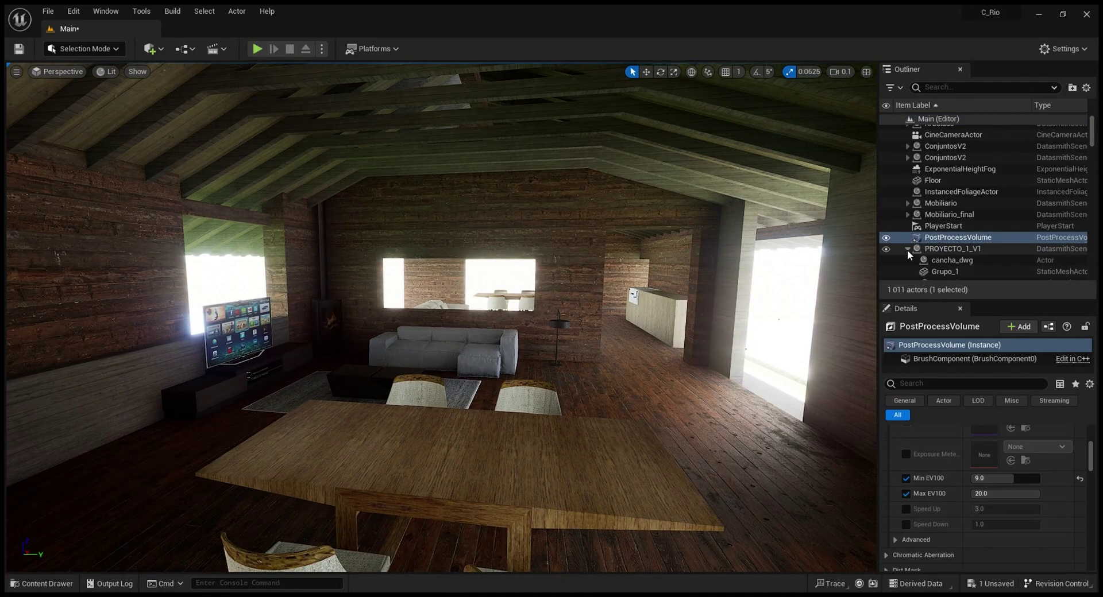
left_click(908, 250)
left_click(930, 263)
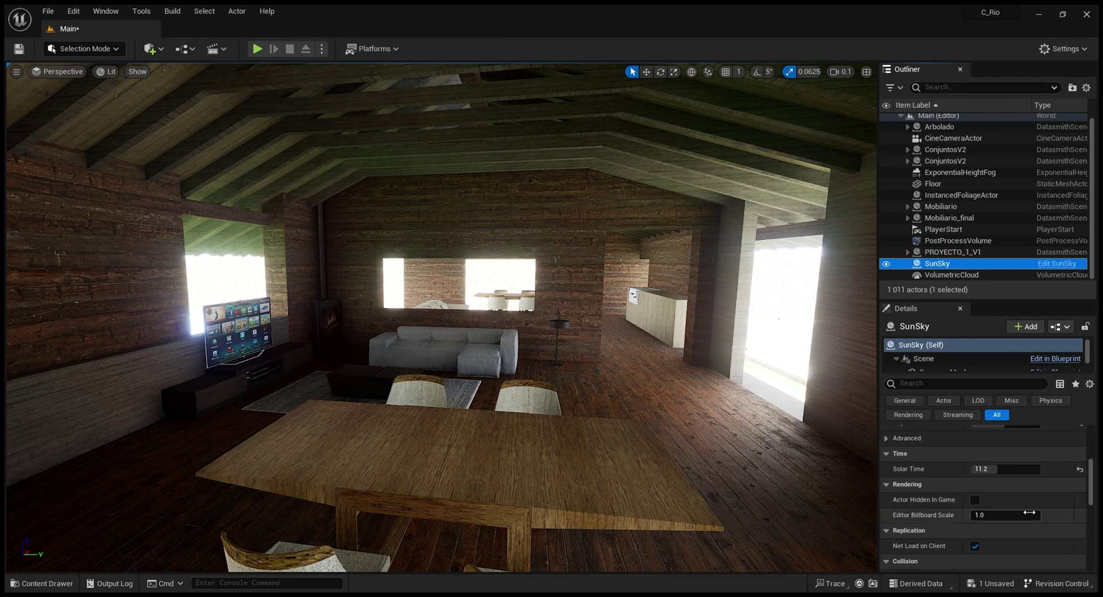
scroll(999, 471, "up", 2)
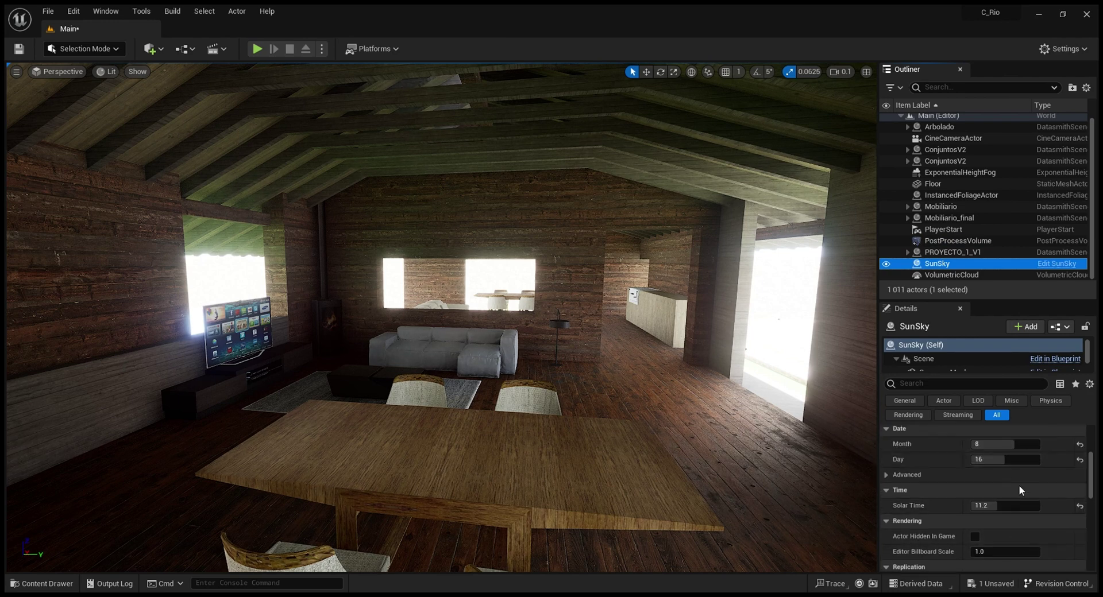
scroll(1018, 489, "up", 1)
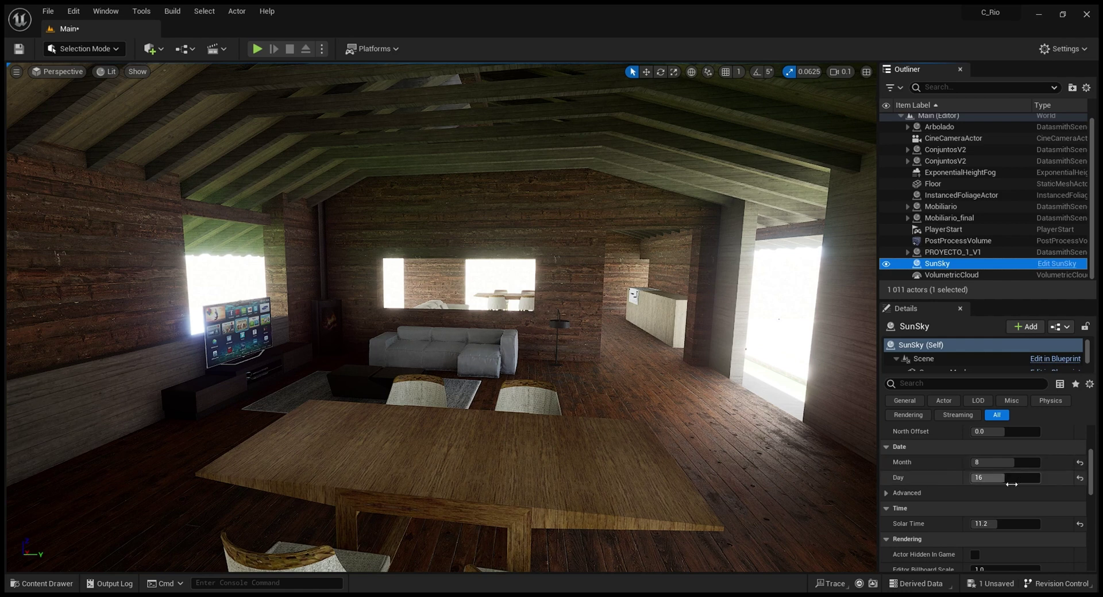
left_click_drag(1011, 481, 1022, 481)
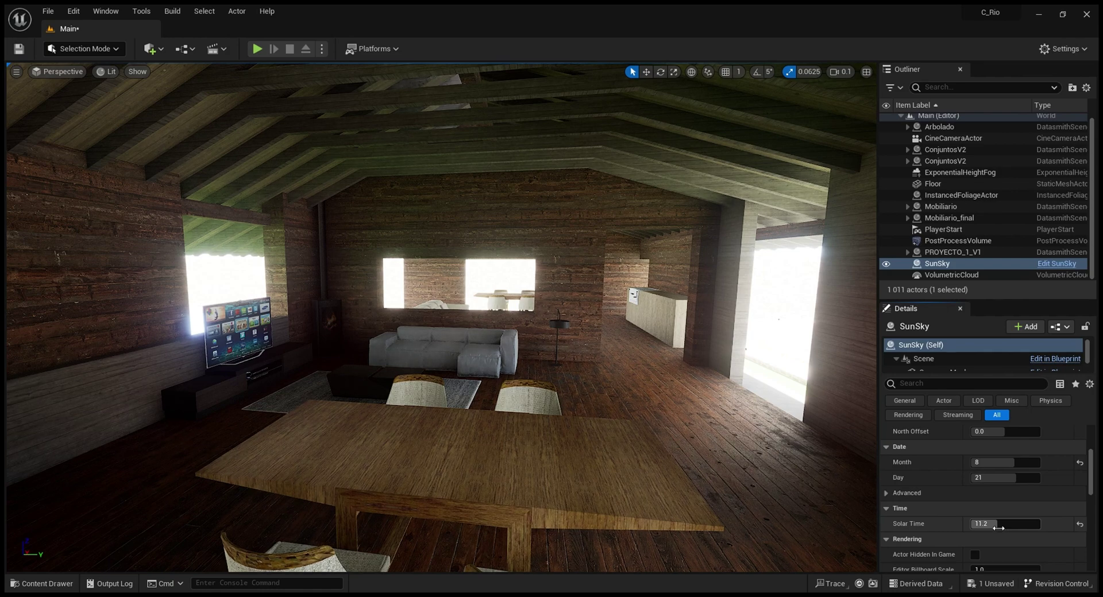
Step: Try SunSky Solar Time values of 7.456 and 18.688, examine the sunlight in the living area and kitchen, and restore 11.2
left_click_drag(999, 527, 981, 524)
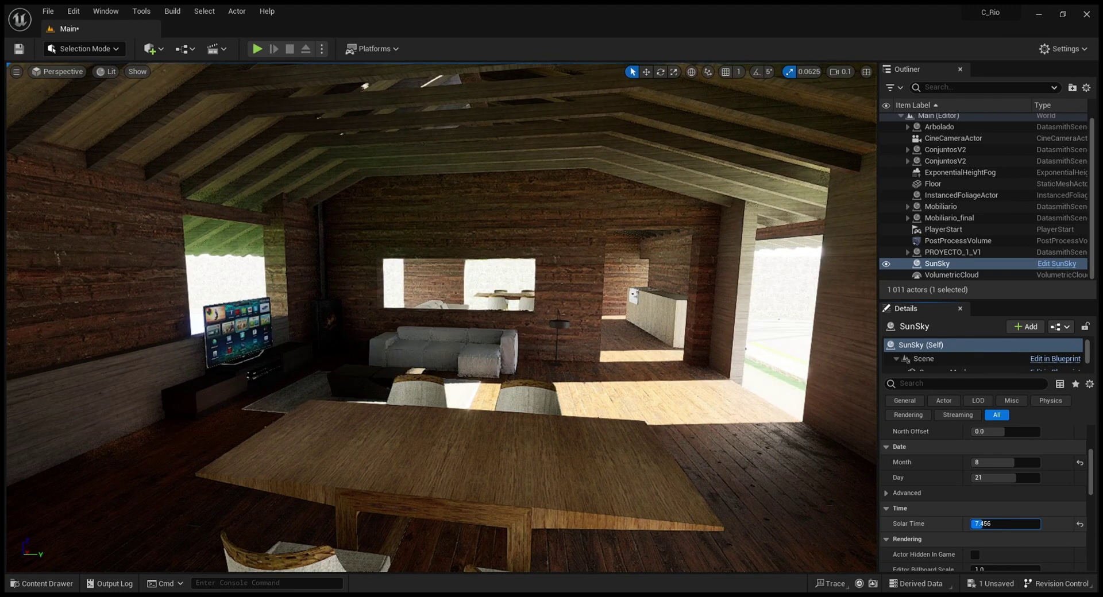
left_click_drag(981, 524, 1027, 524)
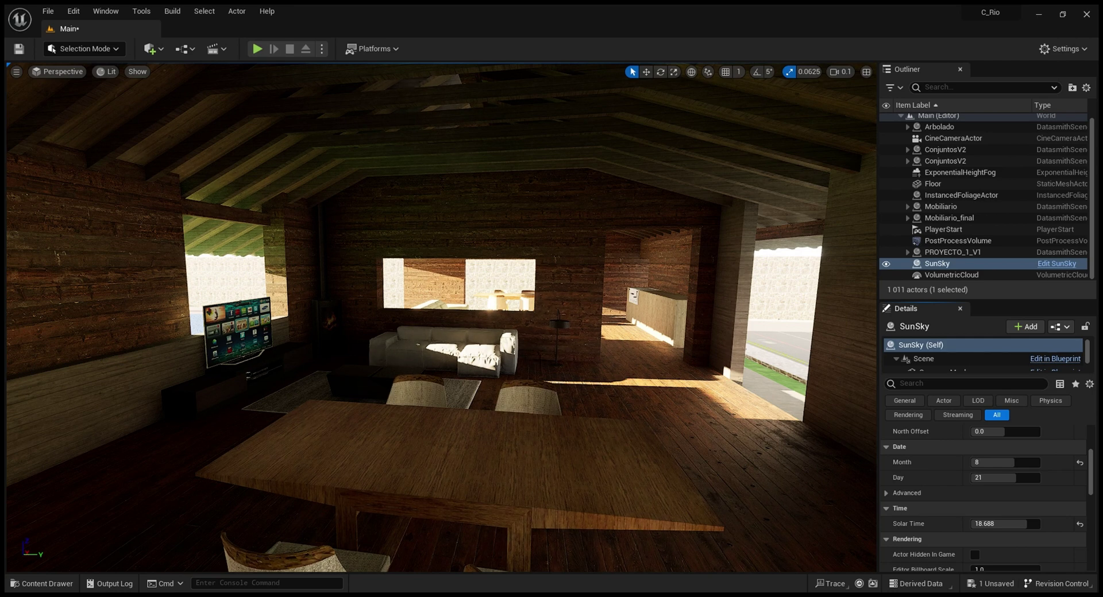
right_click_drag(574, 390, 470, 400)
key("w")
key("d")
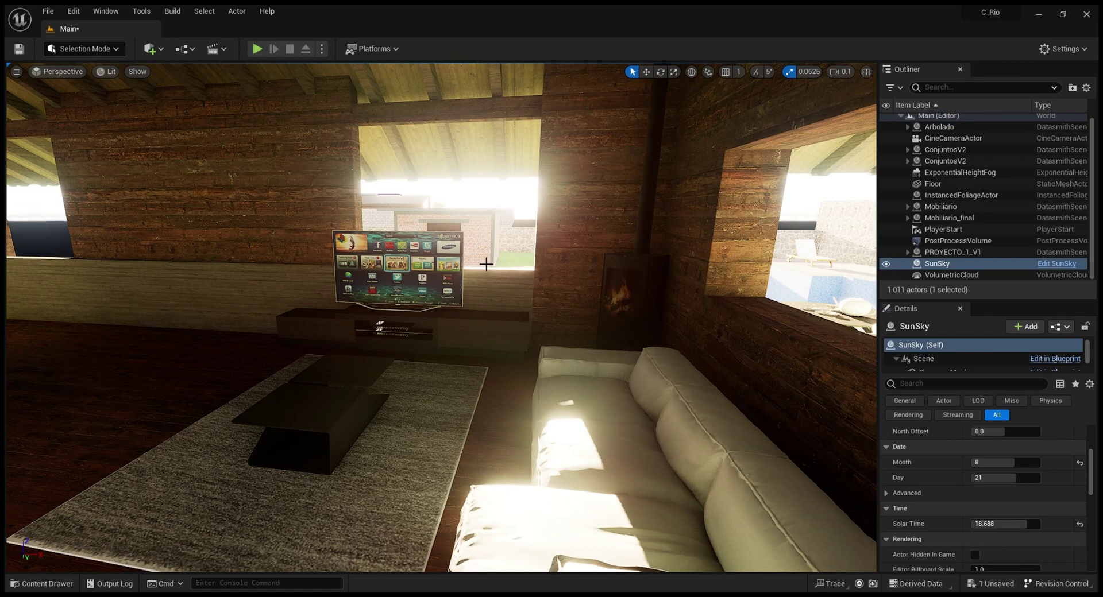
right_click_drag(481, 374, 264, 349)
key("w")
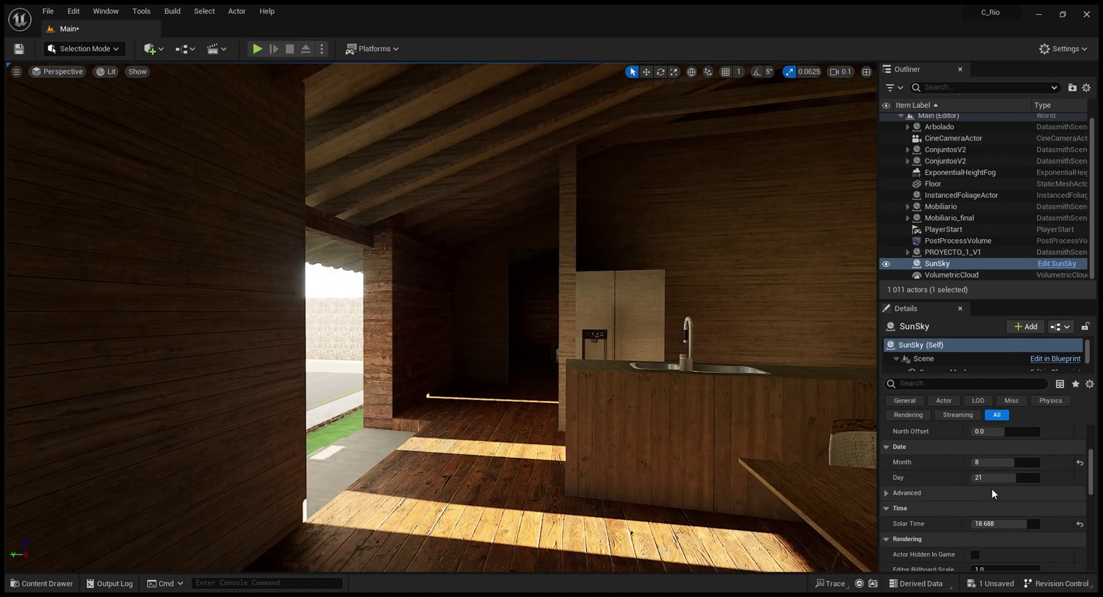
left_click_drag(1028, 524, 997, 524)
Step: Examine the lighting of the corridor, the bedroom and the bathroom doorways beyond the kitchen
key("w")
right_click_drag(517, 345, 515, 310)
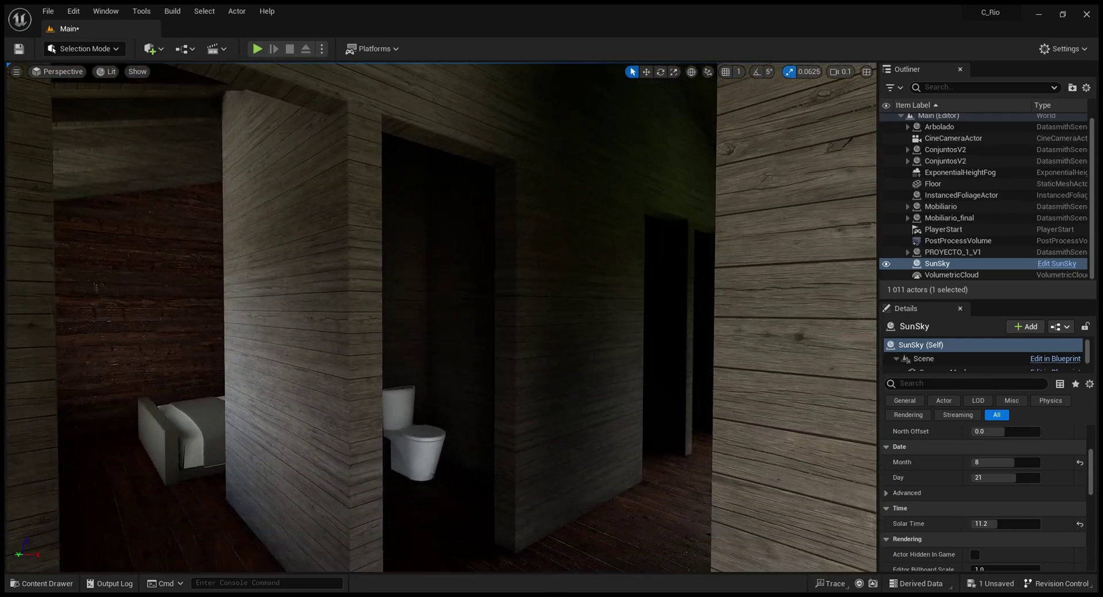
key("w")
right_click_drag(441, 317, 363, 313)
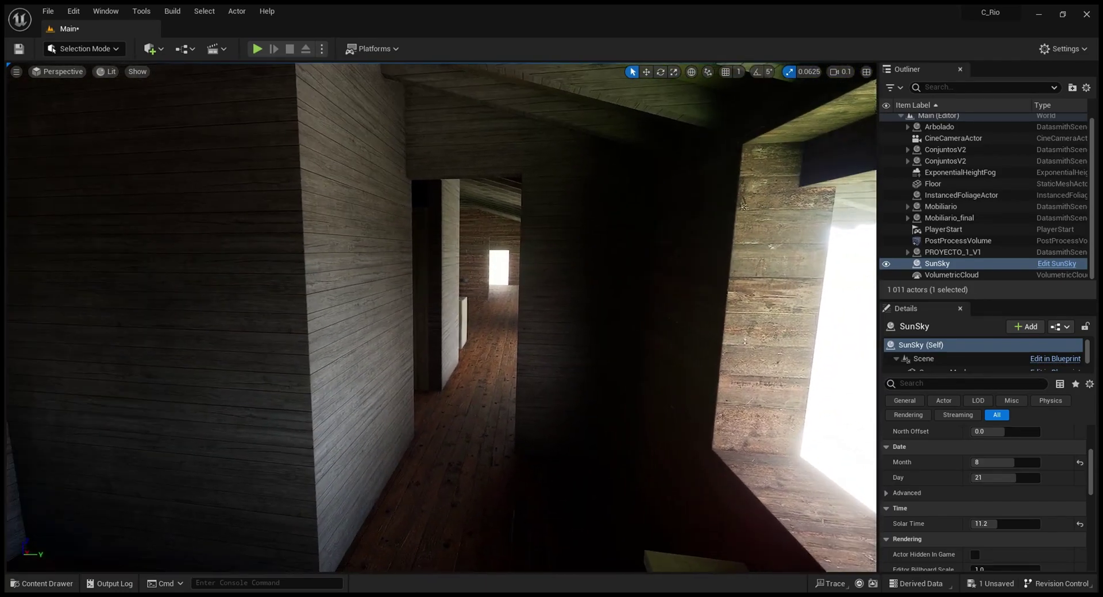
key("w")
right_click_drag(441, 317, 355, 287)
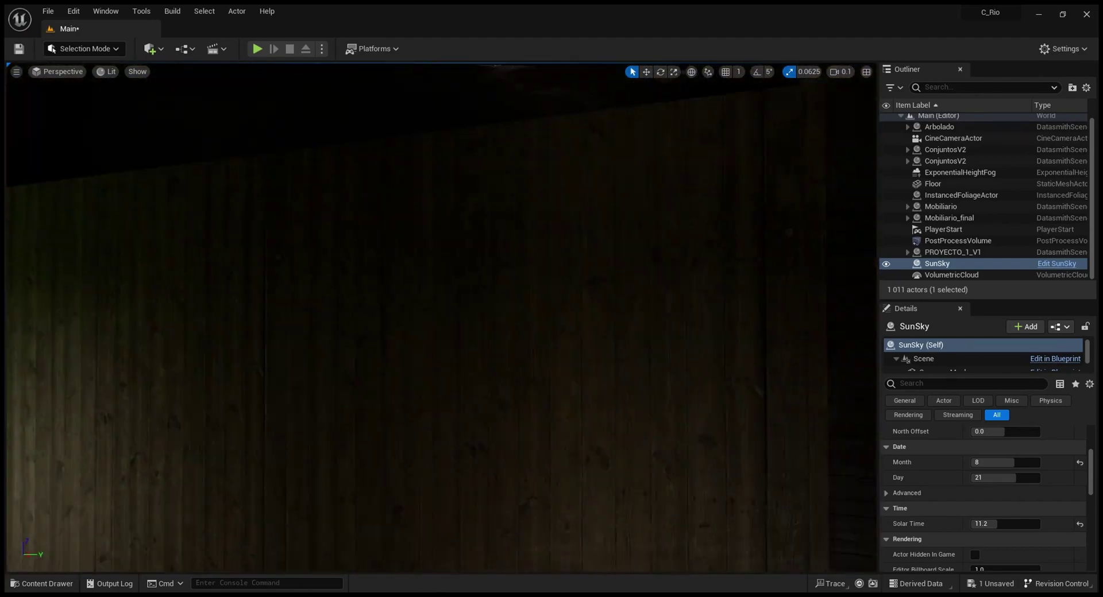
key("s")
right_click_drag(441, 317, 411, 290)
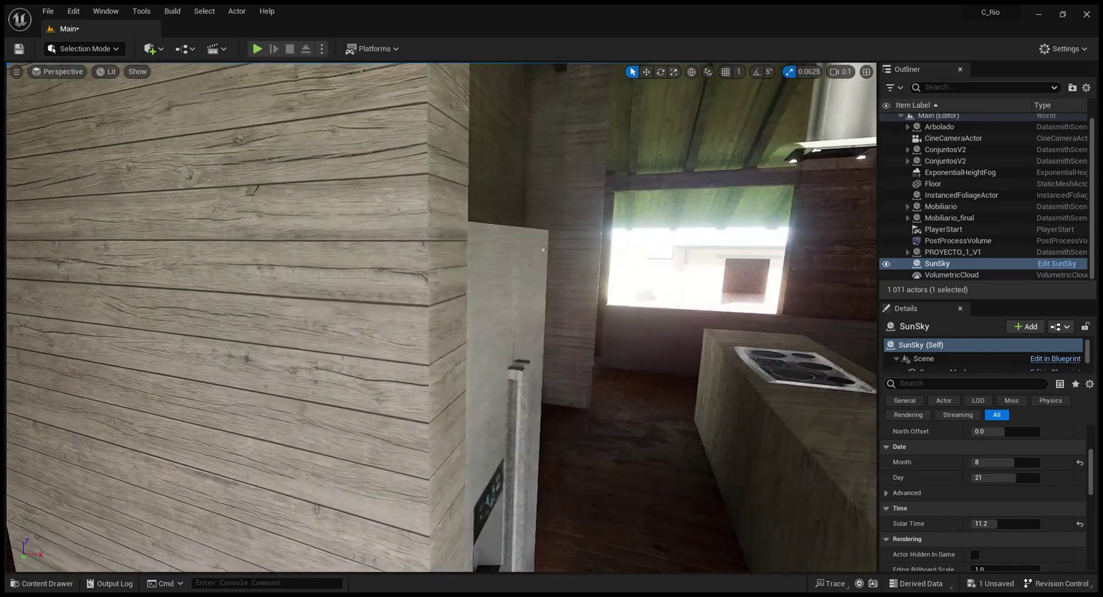
Step: Examine the lighting around the kitchen's refrigerator and cooktop, and inside the bathroom with the washbasin and toilet
key("d")
right_click_drag(332, 396, 265, 397)
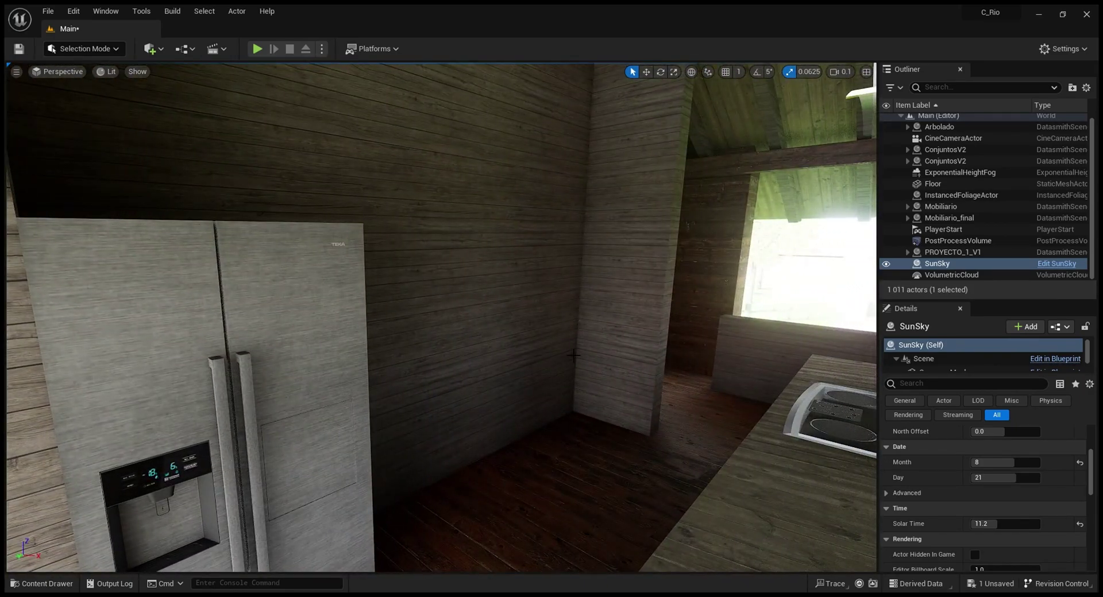
right_click_drag(72, 432, 8, 432)
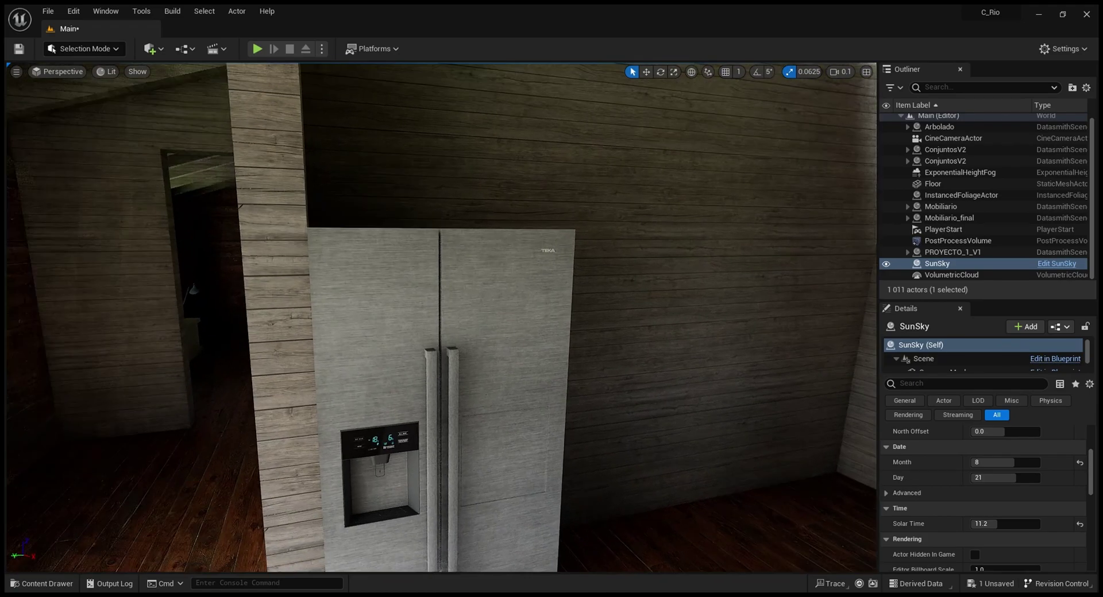
key("w")
right_click_drag(441, 317, 411, 300)
key("a")
key("a")
key("w")
key("d")
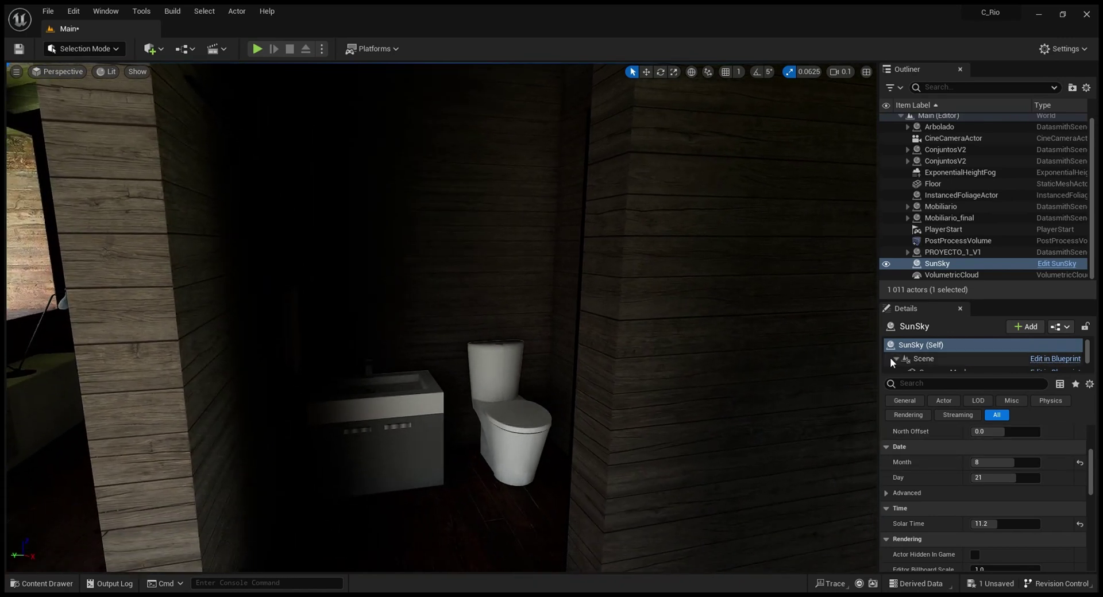
Step: Try Min EV100 values of 12 and 5 on the PostProcessVolume, judging the exposure inside the bathroom
left_click(928, 241)
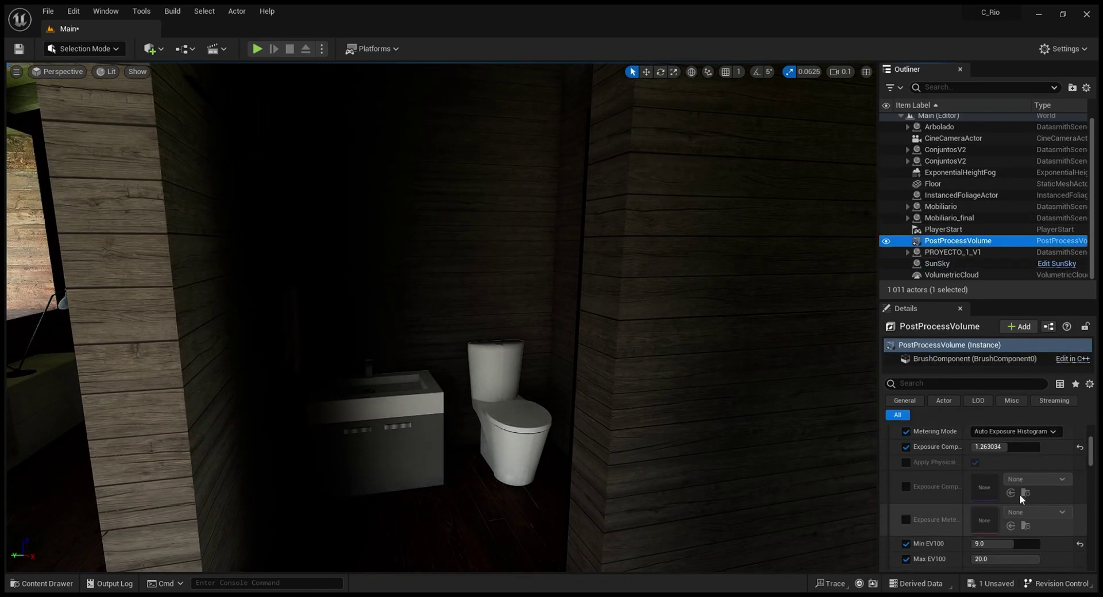
scroll(1019, 494, "down", 2)
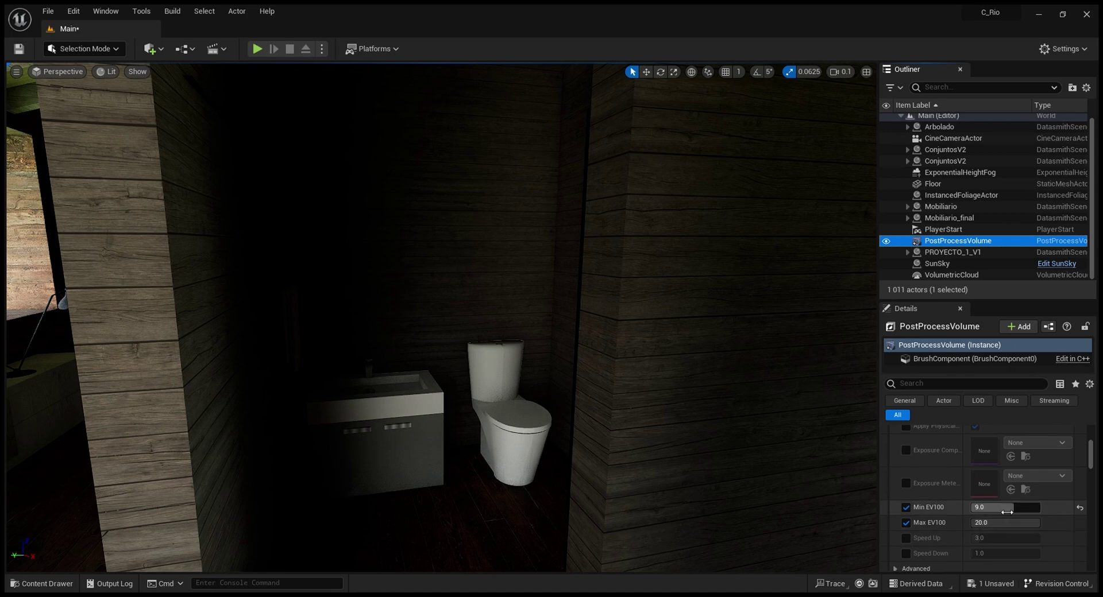
left_click(1006, 509)
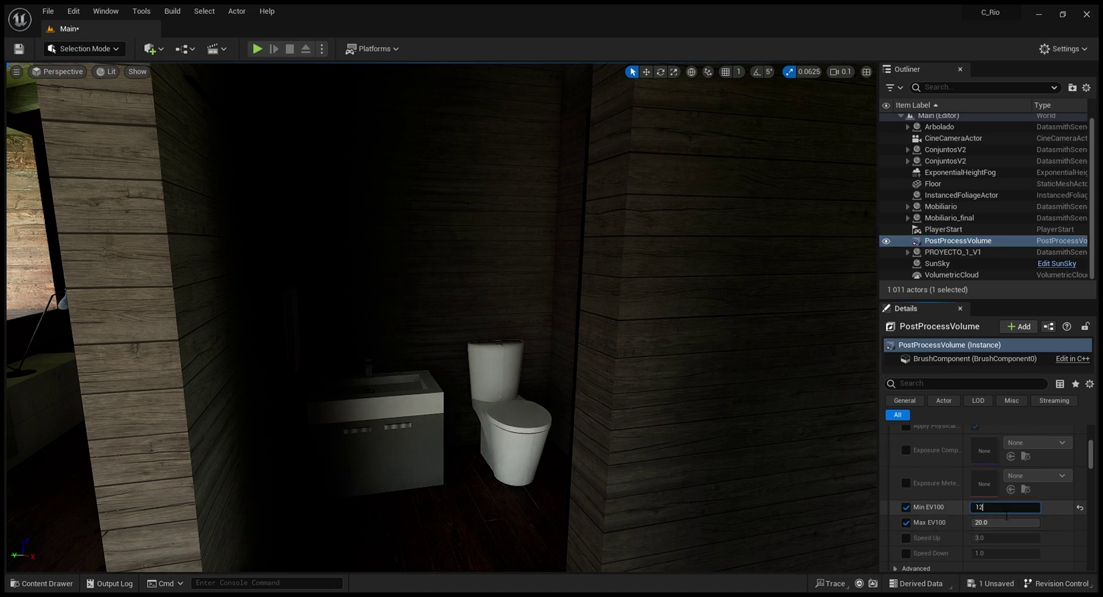
type("12")
key("Return")
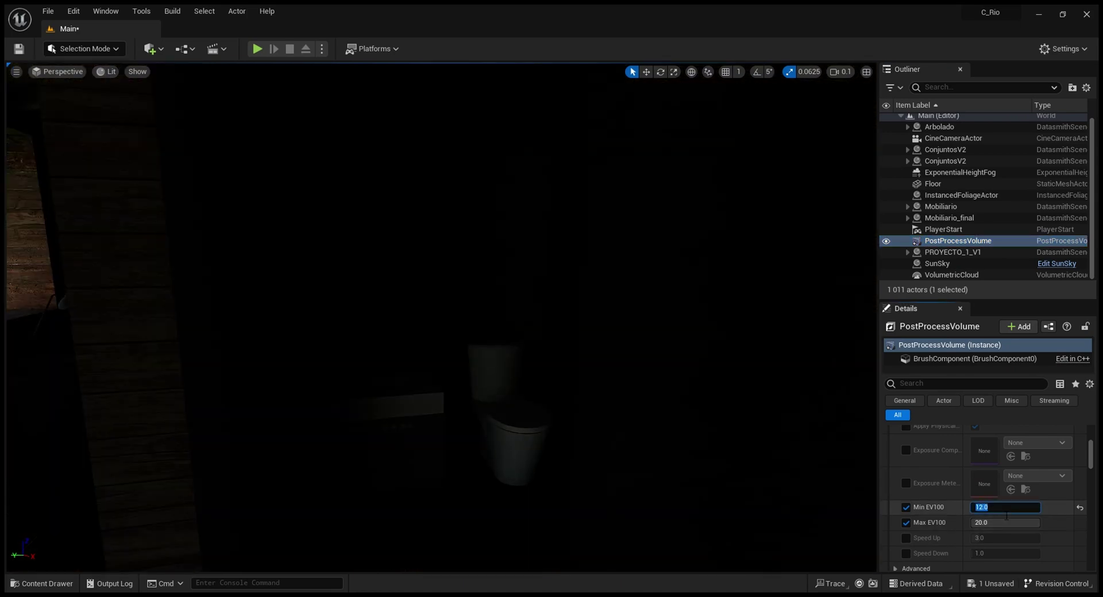
type("5")
key("Return")
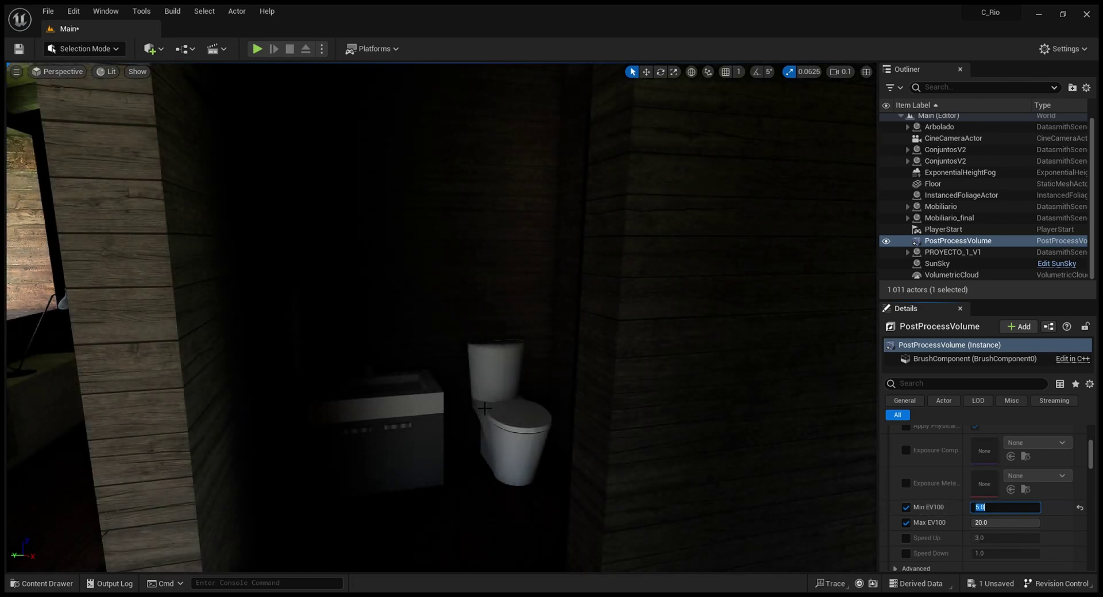
Step: Examine the bathroom interiors, including the toilet, washbasin, wood walls, herringbone shower wall and towel rack
right_click_drag(487, 403, 452, 411)
key("w")
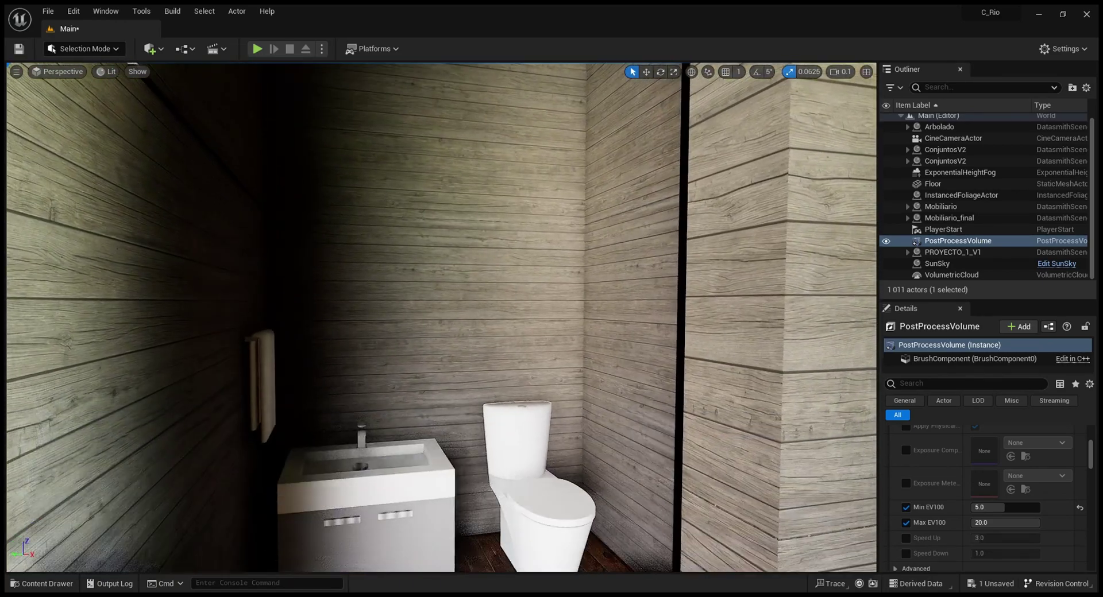
right_click_drag(553, 501, 487, 462)
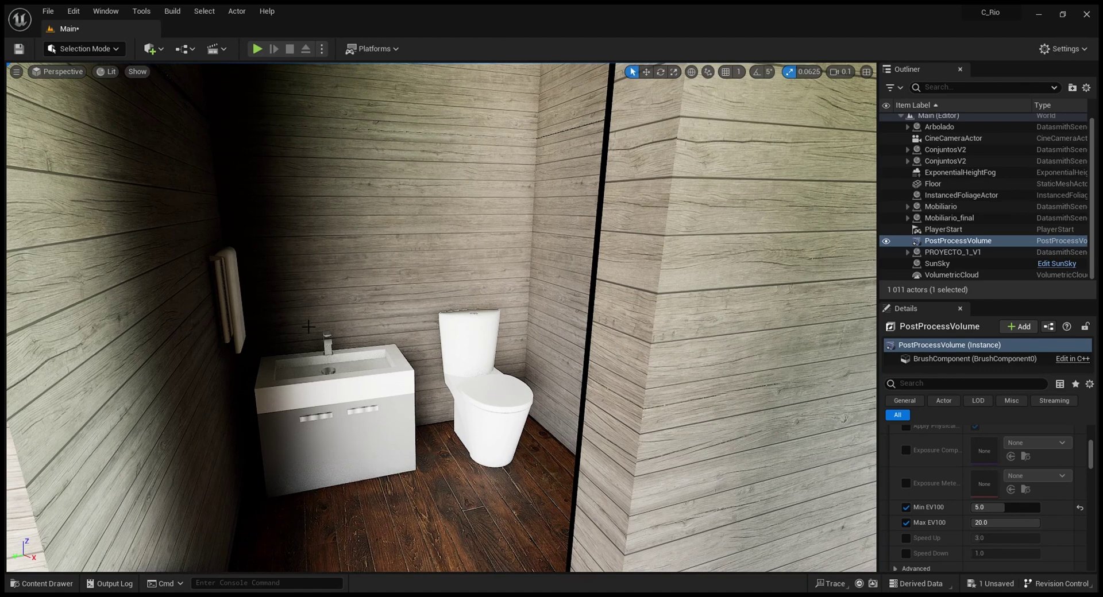
mouse_move(324, 416)
right_mouse_down()
mouse_move(379, 414)
mouse_move(287, 409)
mouse_move(319, 403)
right_mouse_up()
mouse_move(479, 415)
right_mouse_down()
mouse_move(459, 415)
mouse_move(482, 415)
right_mouse_up()
mouse_move(330, 395)
right_mouse_down()
mouse_move(325, 376)
mouse_move(313, 405)
right_mouse_up()
mouse_move(441, 317)
right_mouse_down()
mouse_move(400, 314)
mouse_move(445, 309)
right_mouse_up()
mouse_move(345, 390)
right_mouse_down()
mouse_move(401, 390)
mouse_move(270, 388)
mouse_move(327, 385)
right_mouse_up()
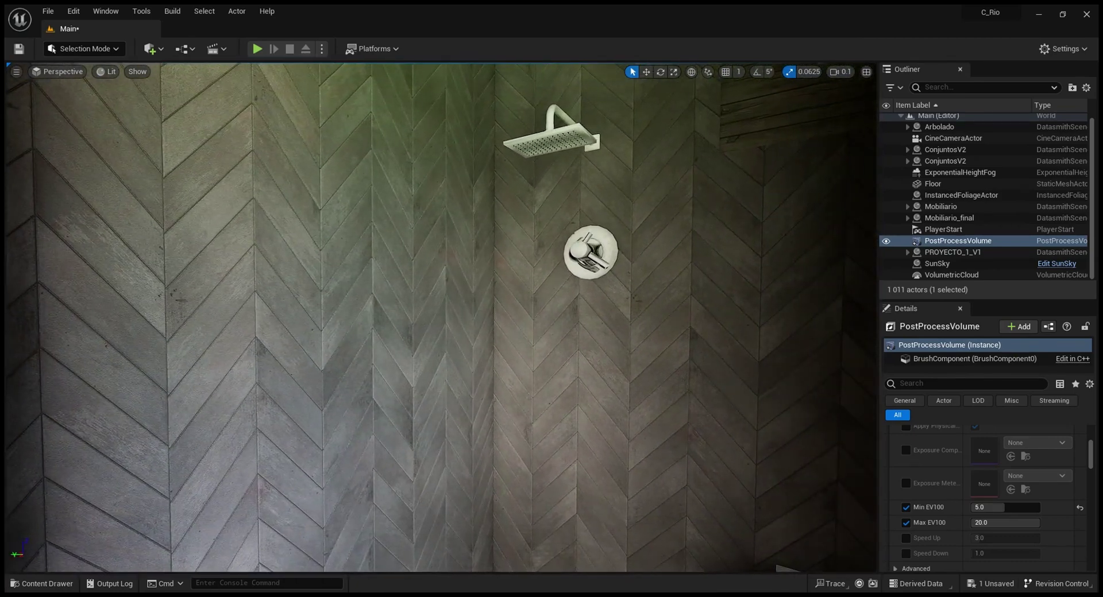
right_click_drag(216, 276, 300, 316)
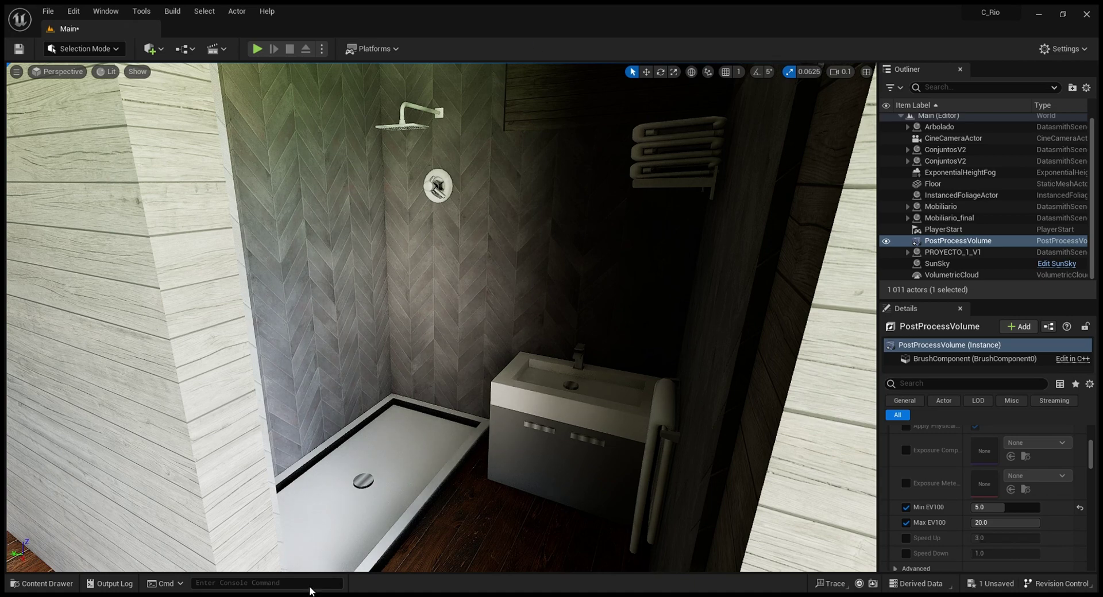
Step: Set the PostProcessVolume's Min EV100 to 9, judging the exposure on the roof beams and in the living and dining area
right_click_drag(187, 200, 350, 293)
right_click_drag(144, 236, 293, 287)
right_click_drag(153, 307, 128, 284)
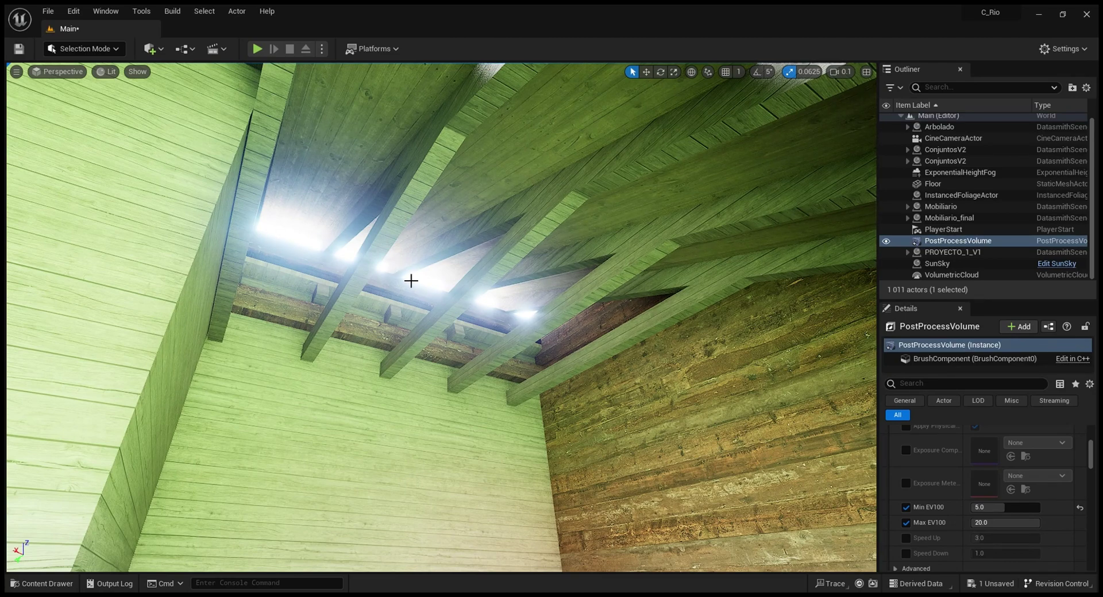
right_click_drag(426, 277, 460, 287)
right_click_drag(427, 322, 428, 365)
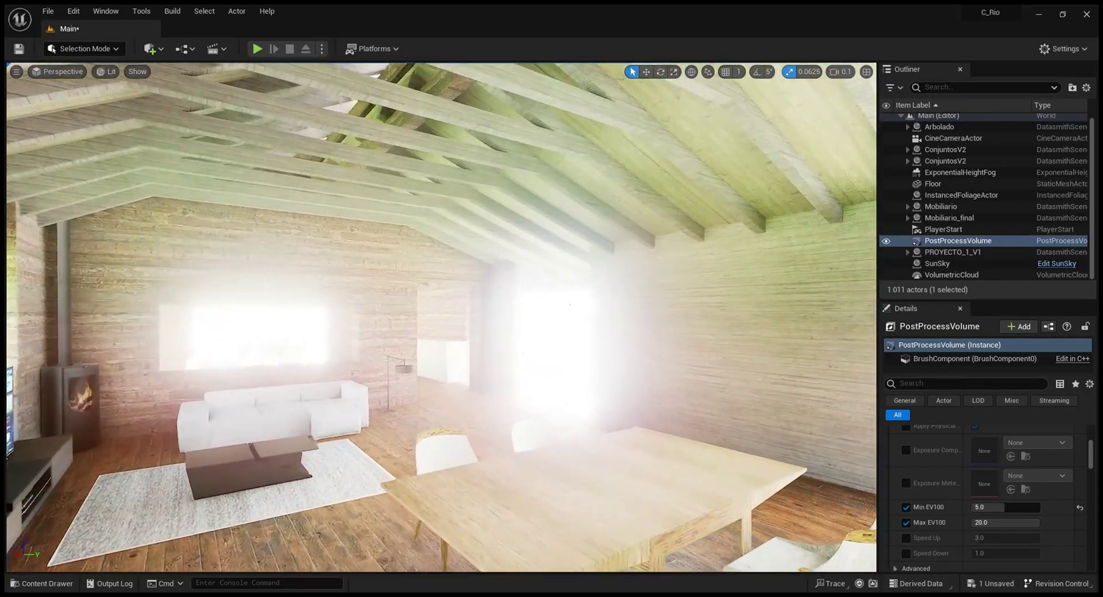
right_click_drag(428, 365, 414, 367)
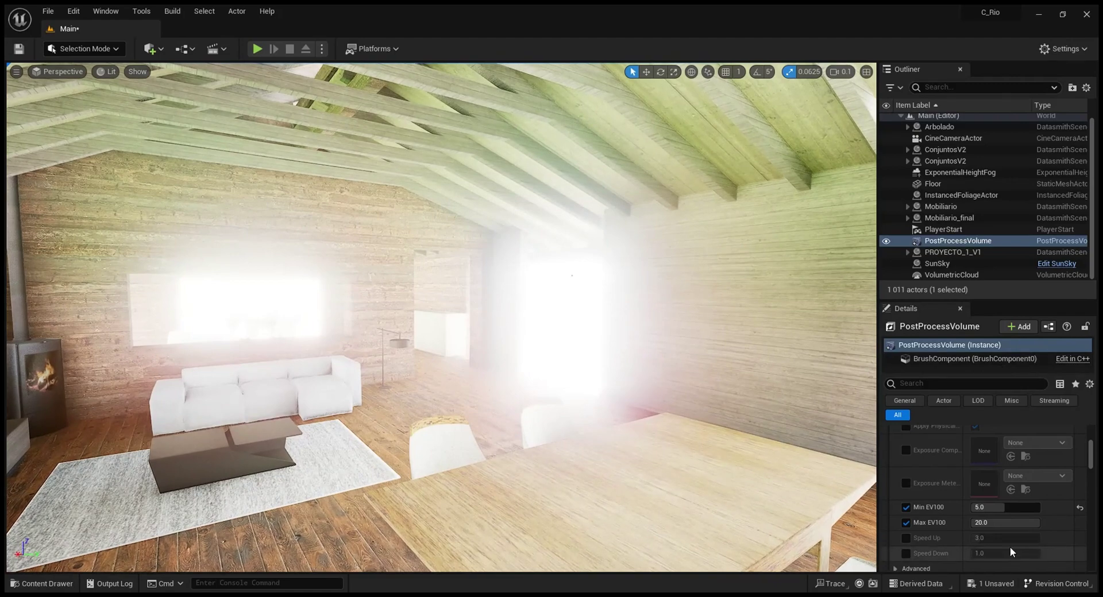
left_click(997, 508)
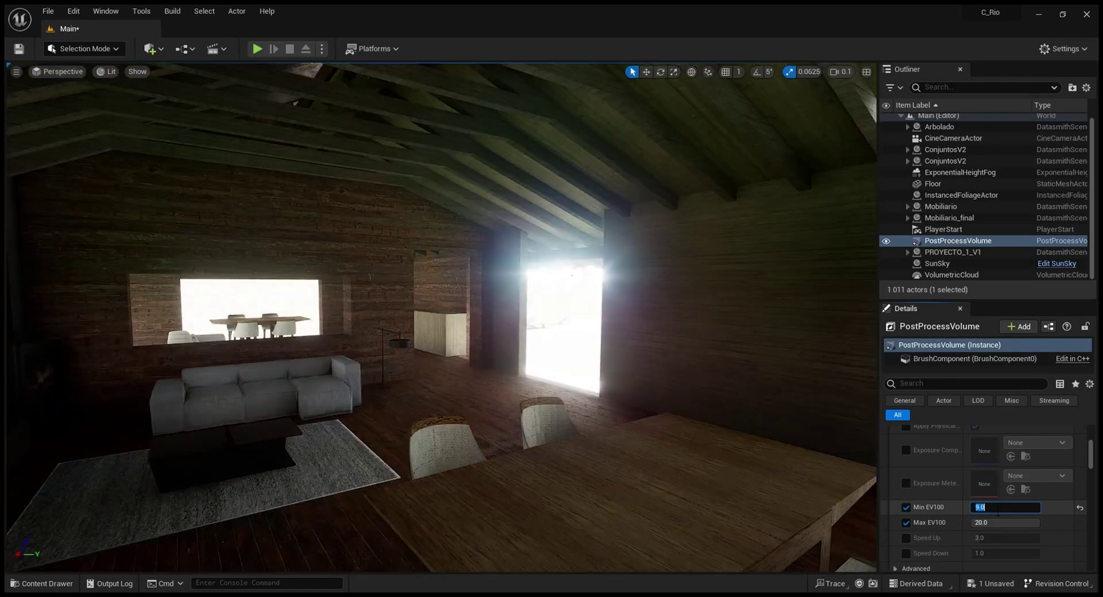
Step: Examine the lighting of the living area, the kitchen counter and dining space, the TV wall and the large side opening
right_click_drag(441, 333, 472, 337)
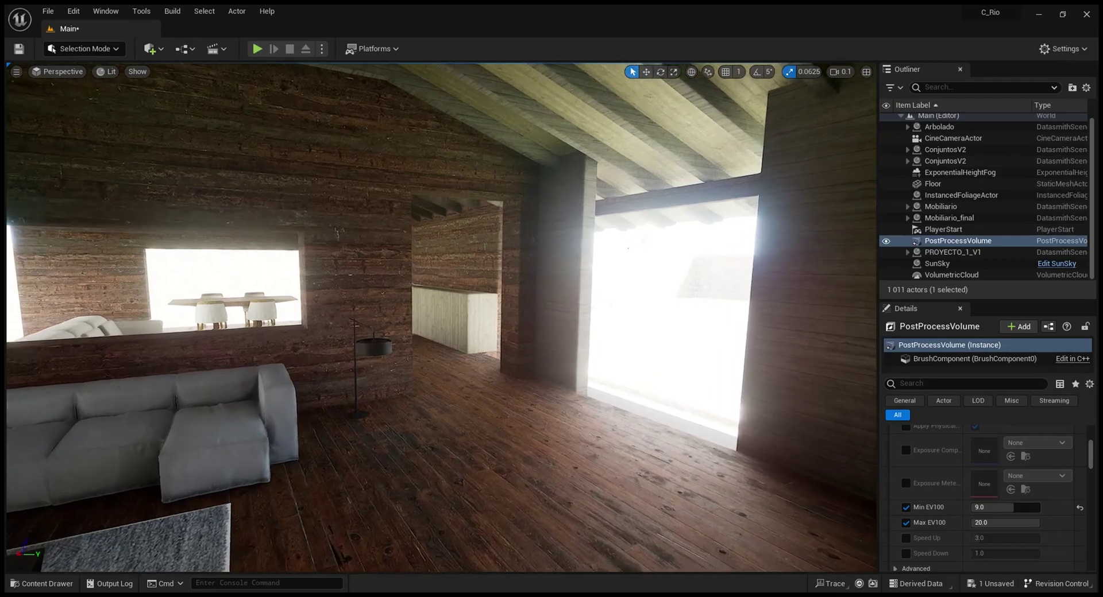
key("w")
right_click_drag(669, 466, 669, 388)
key("w")
right_click_drag(483, 316, 423, 367)
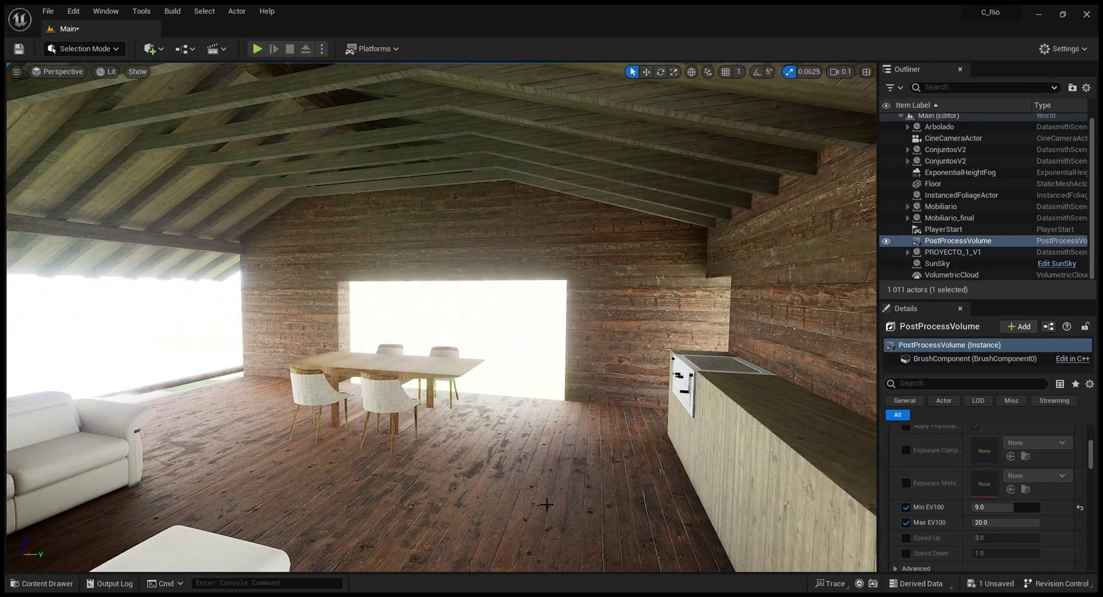
right_click_drag(658, 354, 592, 483)
key("s")
key("s")
right_click_drag(264, 436, 264, 402)
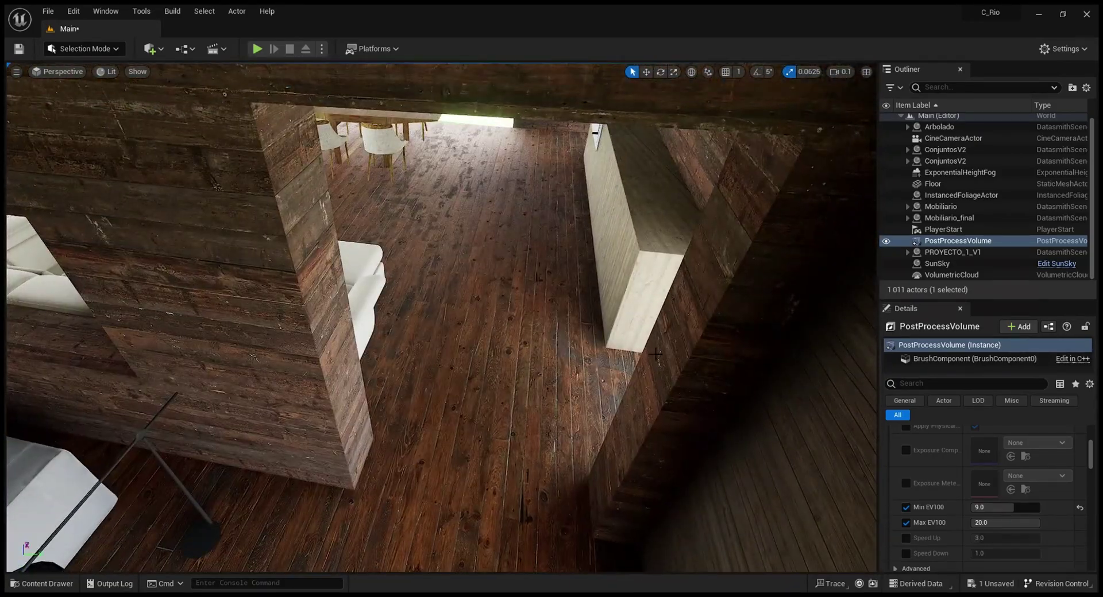
right_click_drag(282, 308, 438, 250)
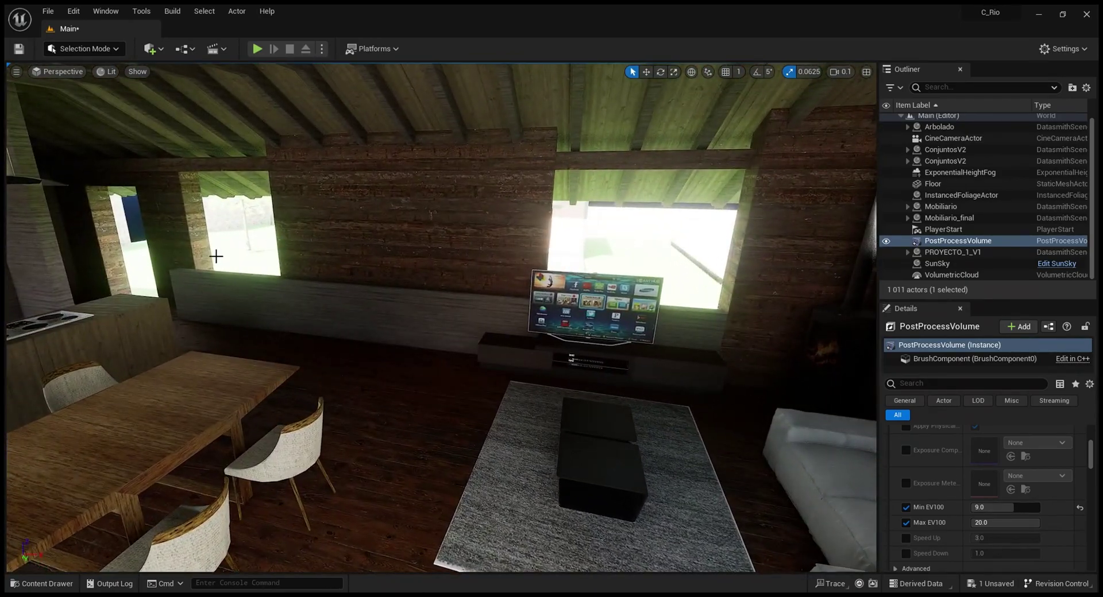
right_click_drag(216, 256, 342, 244)
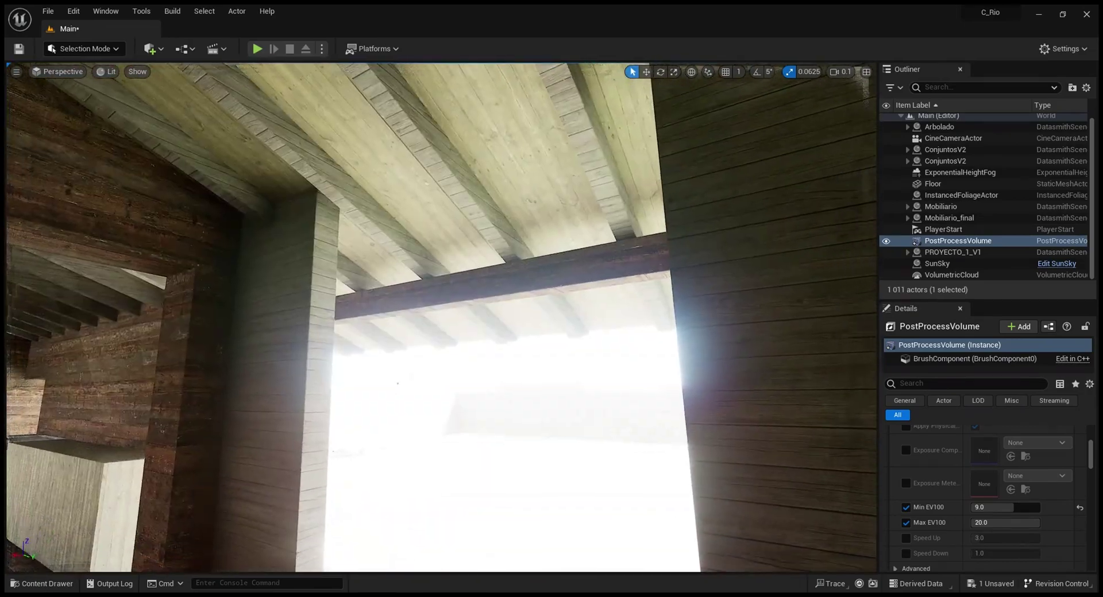
Step: Examine the lighting of the roof beams, kitchen, dining and TV area, and of the pale steps outside the terrace
right_click_drag(256, 190, 358, 135)
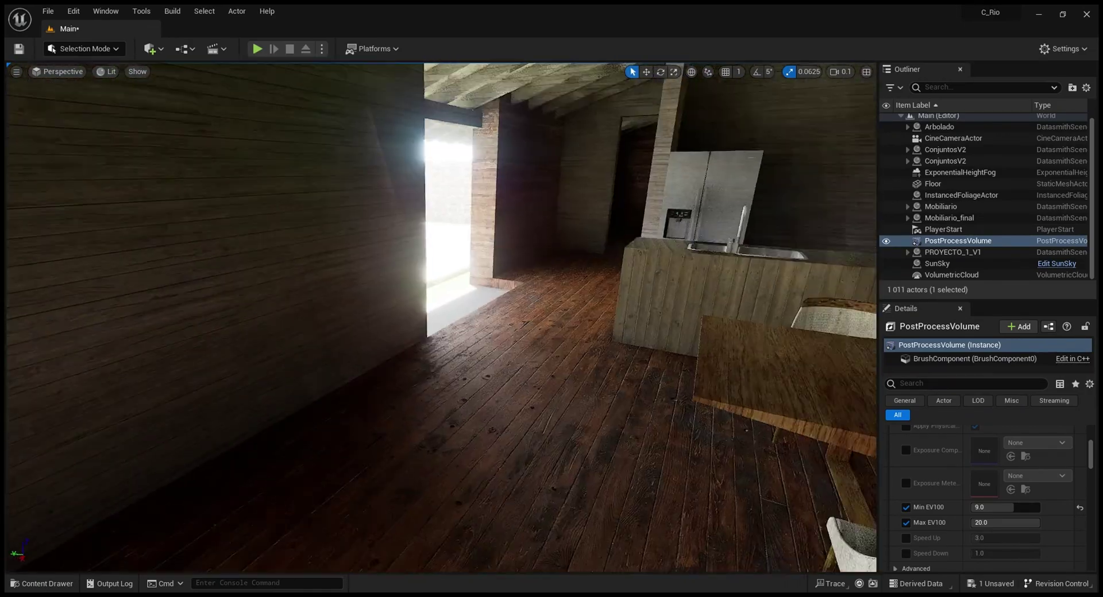
right_click_drag(343, 333, 566, 299)
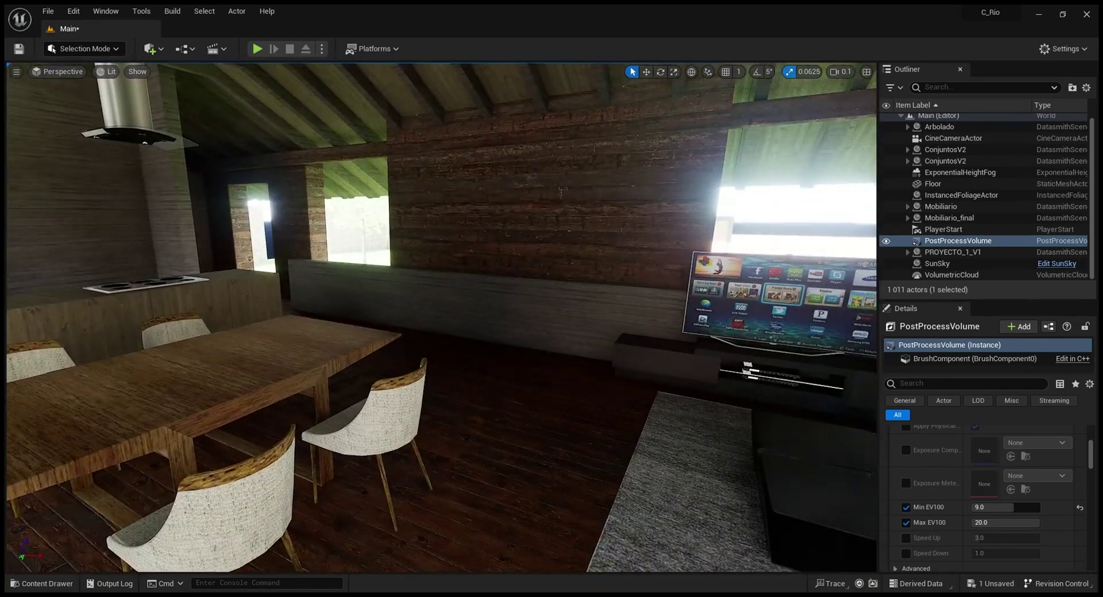
right_click_drag(402, 313, 460, 310)
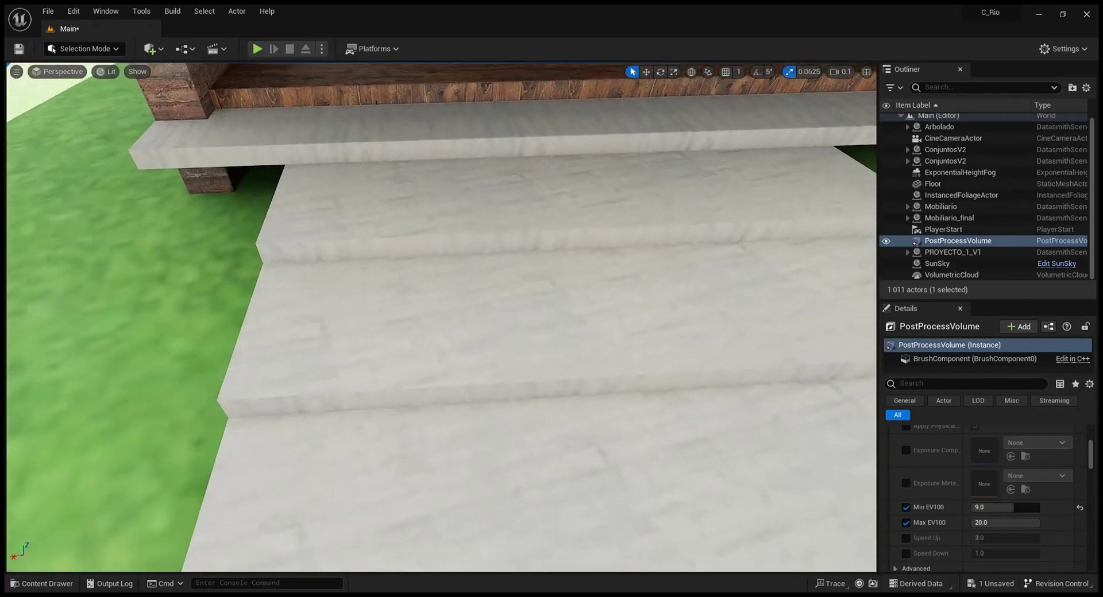
right_click_drag(441, 317, 483, 304)
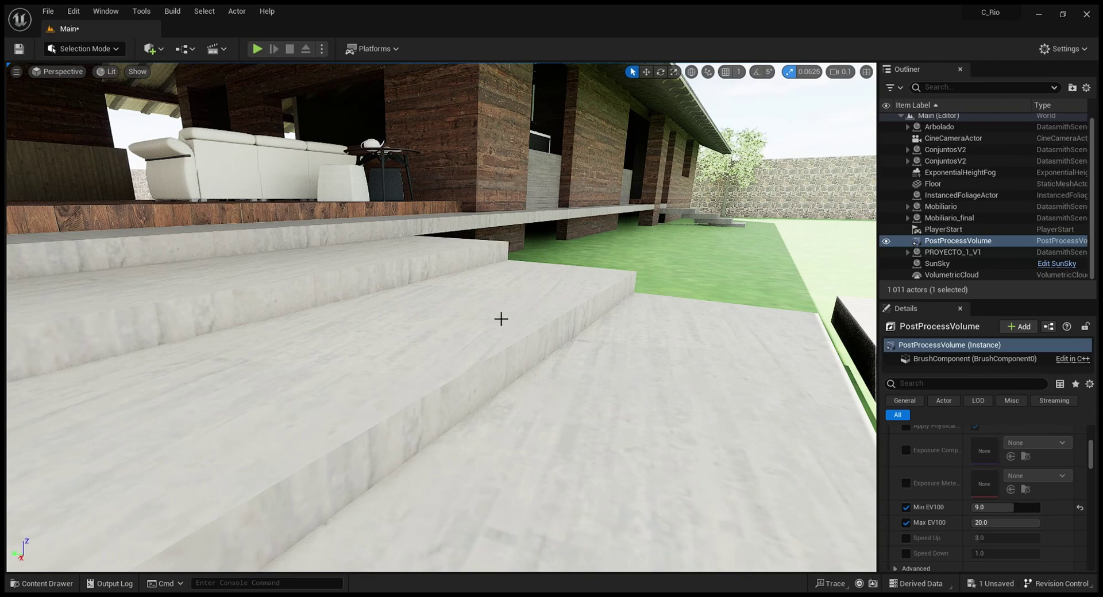
mouse_move(501, 319)
right_mouse_down()
mouse_move(513, 296)
mouse_move(507, 304)
right_mouse_up()
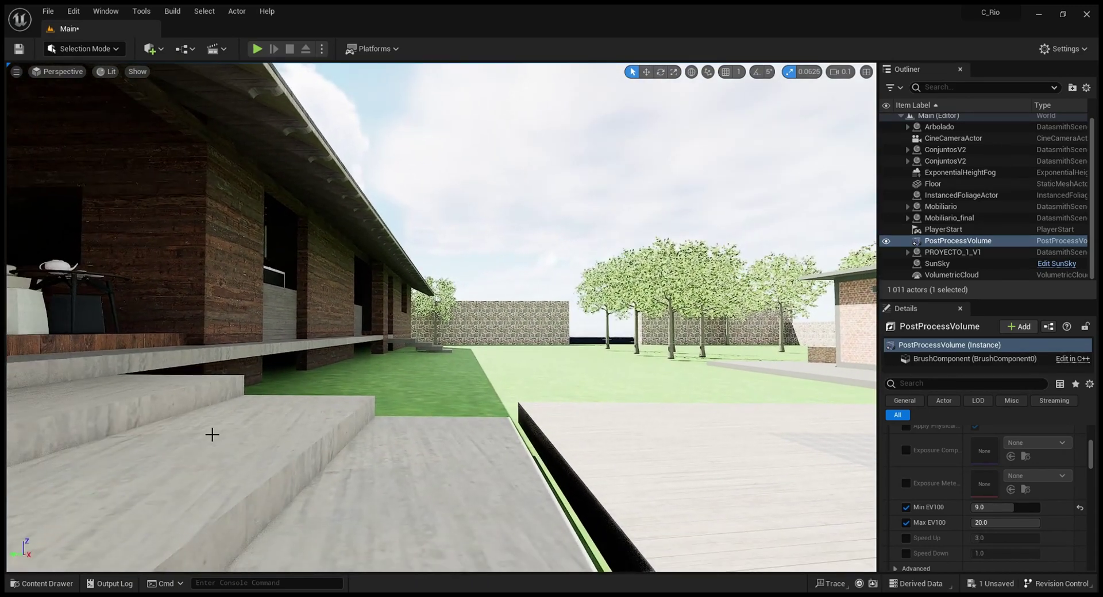
Step: Examine the exposure outdoors along the lawn, the wooden deck, the pool and the brick outbuilding
right_click_drag(212, 435, 118, 464)
key("s")
right_click_drag(470, 482, 661, 514)
key("s")
right_click_drag(448, 500, 460, 435)
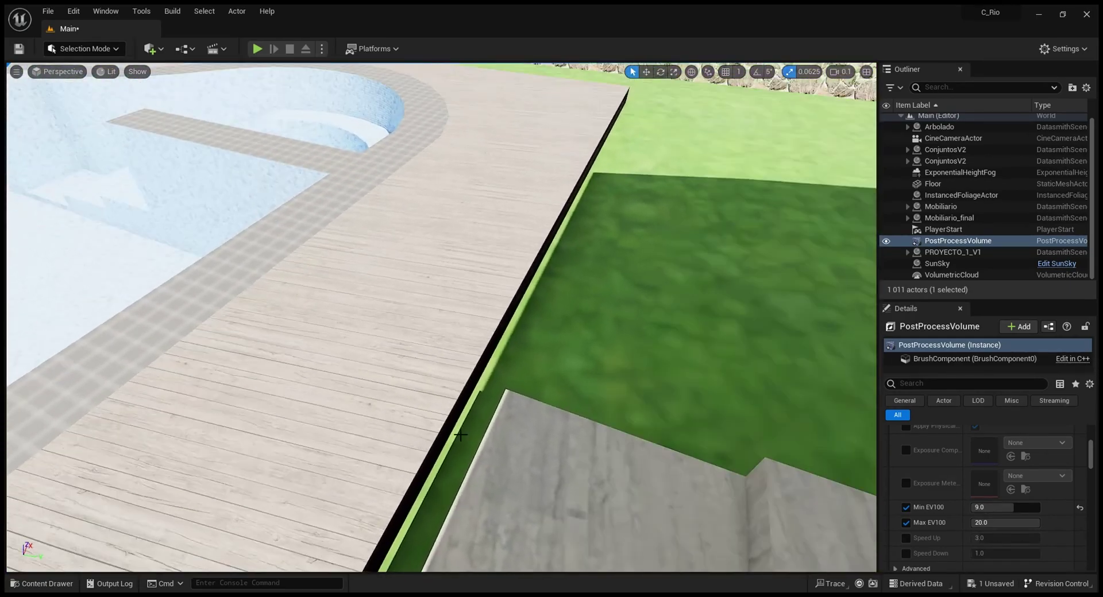
right_click_drag(240, 409, 310, 509)
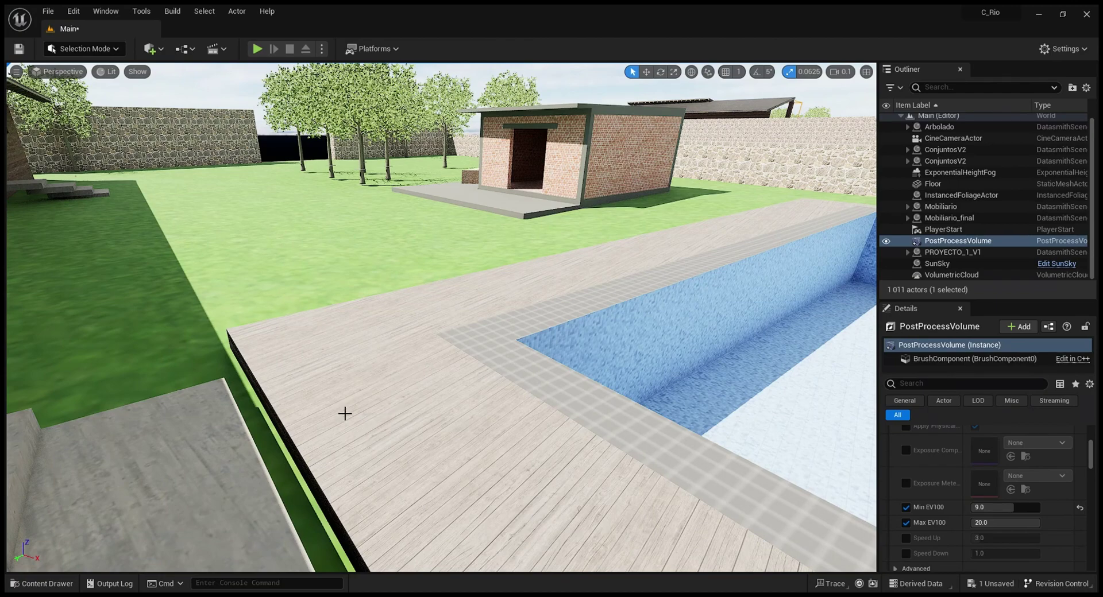
right_click_drag(393, 421, 523, 454)
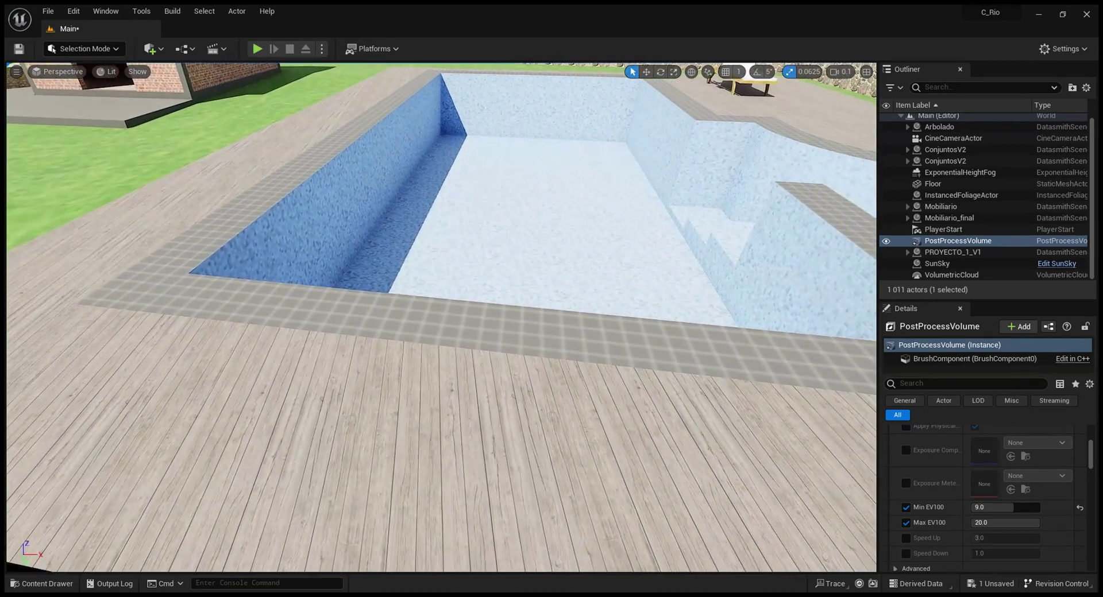
right_click_drag(442, 345, 507, 384)
mouse_move(436, 363)
right_mouse_down()
mouse_move(450, 363)
mouse_move(420, 363)
right_mouse_up()
Step: Examine the house's side facade with the dining opening, the stone boundary wall and the end facing the court
right_click_drag(370, 267, 319, 268)
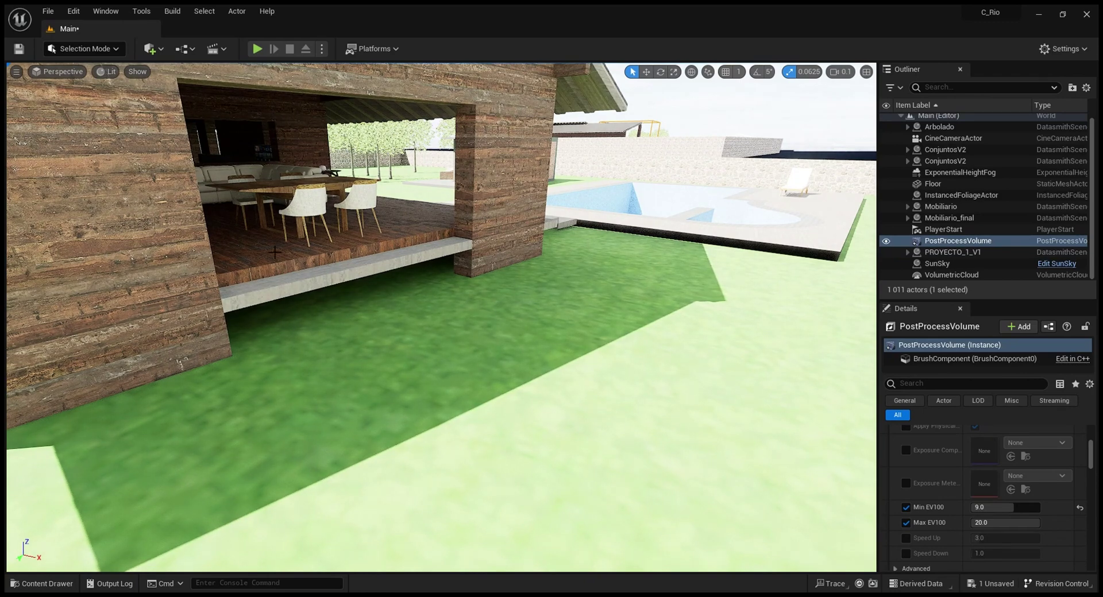
right_click_drag(489, 331, 499, 360)
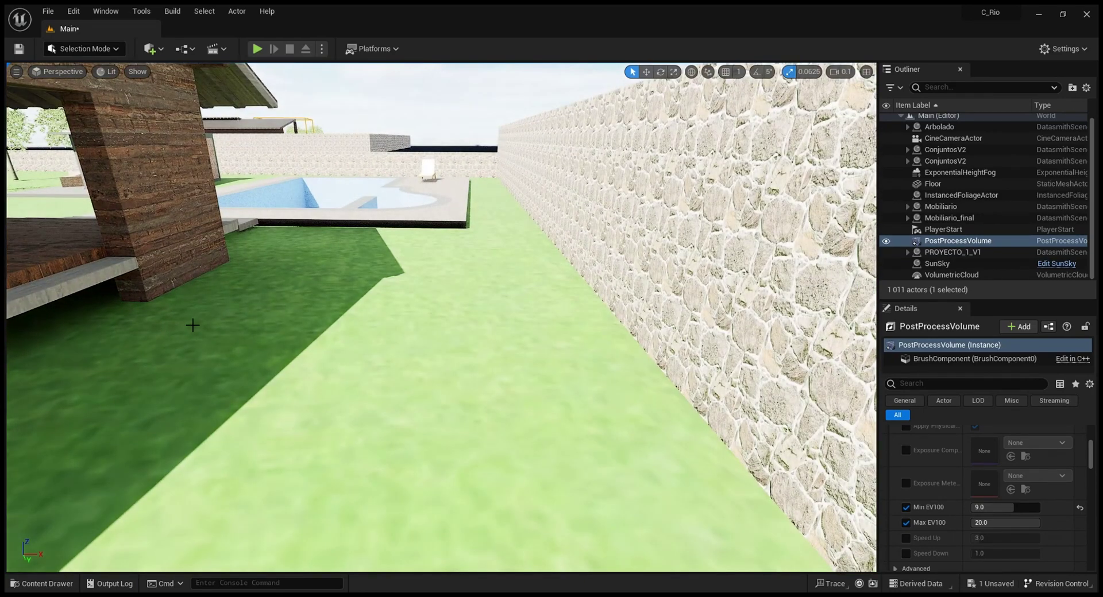
right_click_drag(193, 325, 465, 413)
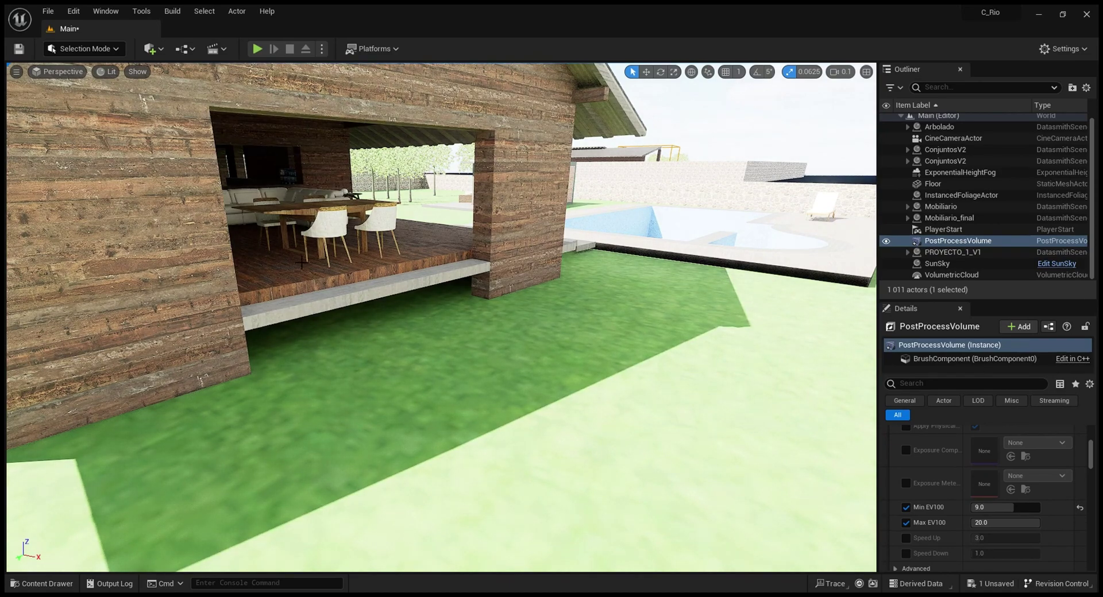
right_click_drag(302, 263, 413, 239)
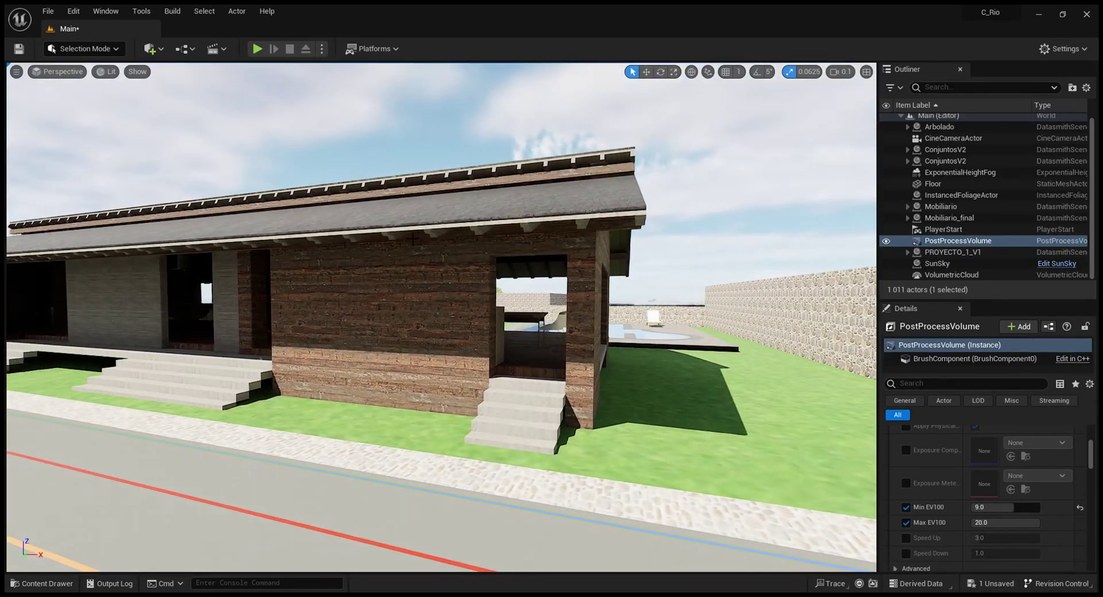
right_click_drag(405, 201, 449, 232)
right_click_drag(322, 244, 405, 199)
right_click_drag(322, 201, 320, 203)
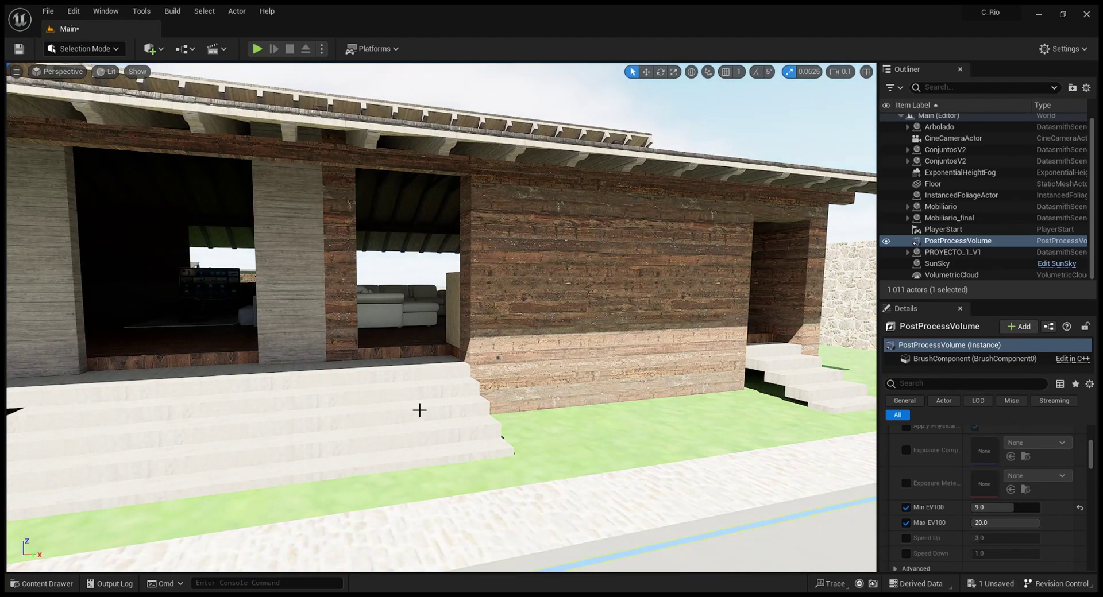
Step: Examine the court-side facade, its stairs and openings into the living area and kitchen, and the basketball court
right_click_drag(293, 351, 355, 312)
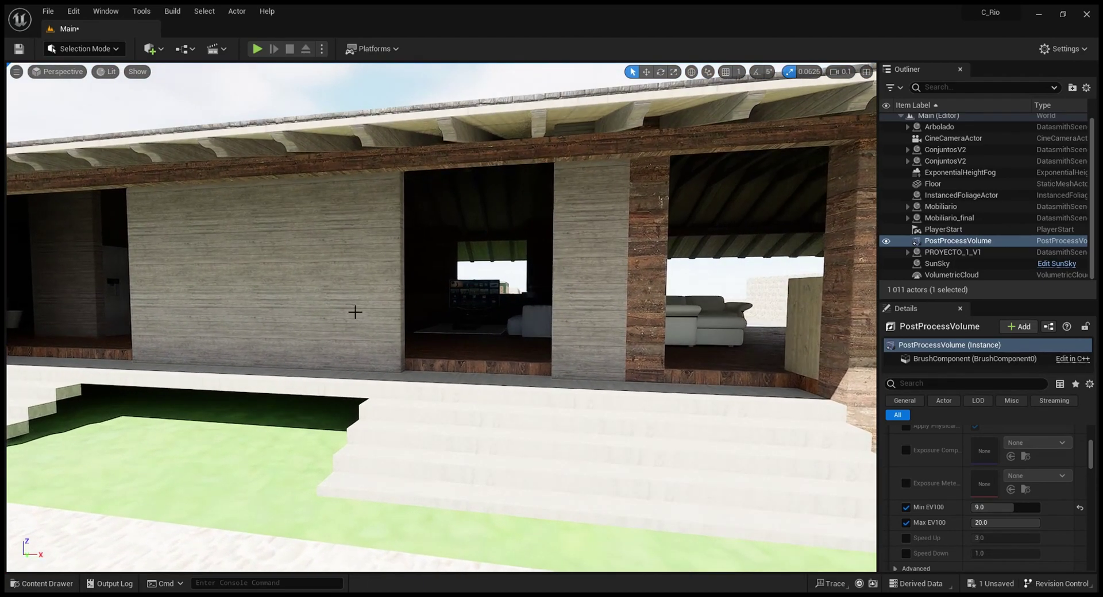
right_click_drag(287, 216, 267, 217)
mouse_move(240, 278)
right_mouse_down()
mouse_move(198, 279)
mouse_move(250, 276)
mouse_move(221, 271)
right_mouse_up()
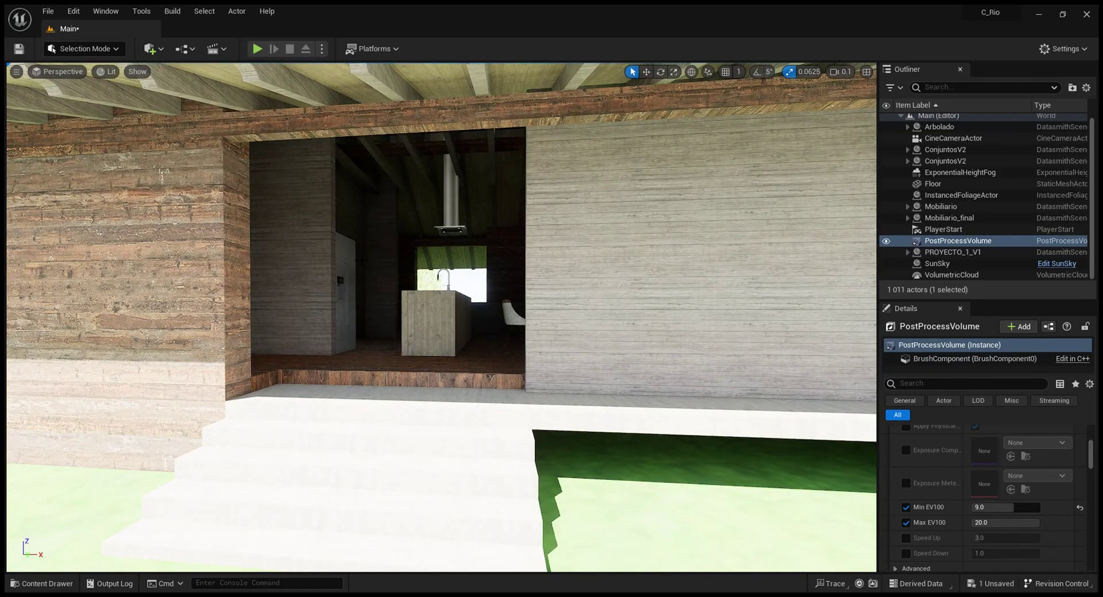
right_click_drag(221, 271, 234, 306)
right_click_drag(400, 326, 406, 325)
right_click_drag(227, 322, 367, 293)
right_click_drag(264, 321, 175, 376)
right_click_drag(374, 241, 382, 196)
right_click_drag(316, 219, 479, 204)
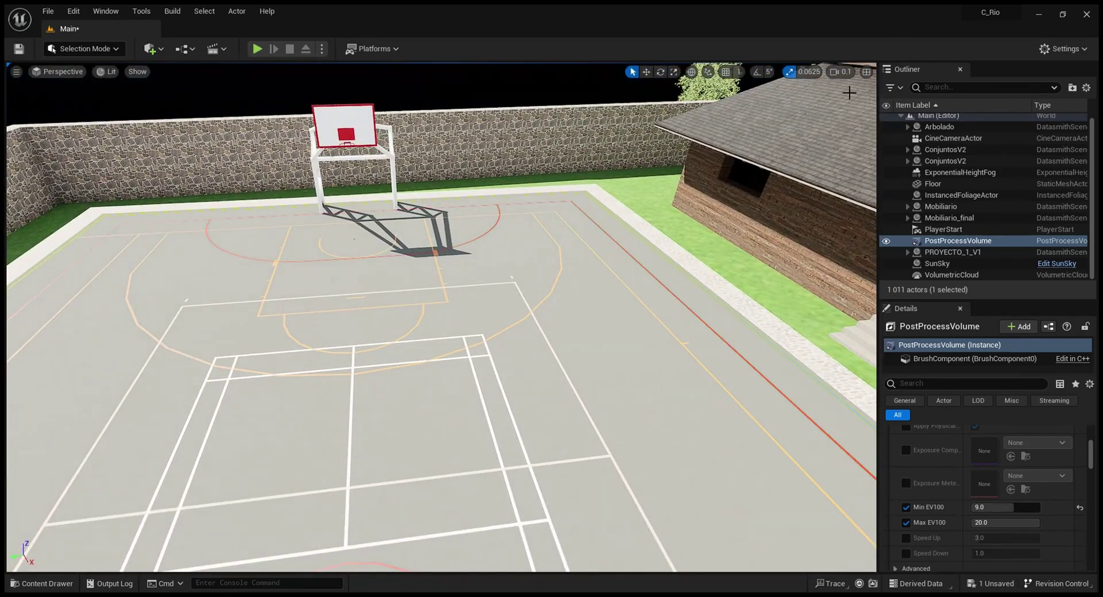
Step: Turn the view from the court toward the house and set the viewport camera speed to 3
left_click(679, 231)
right_click_drag(679, 232, 748, 154)
key("w")
right_click_drag(712, 207, 759, 205)
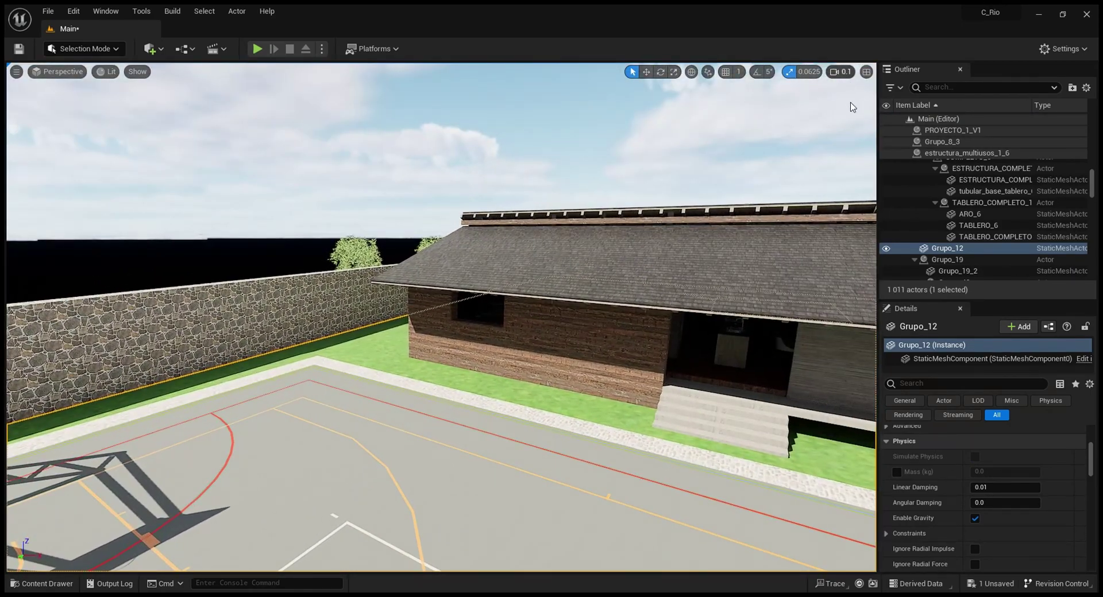
left_click(868, 102)
scroll(874, 105, "up", 2)
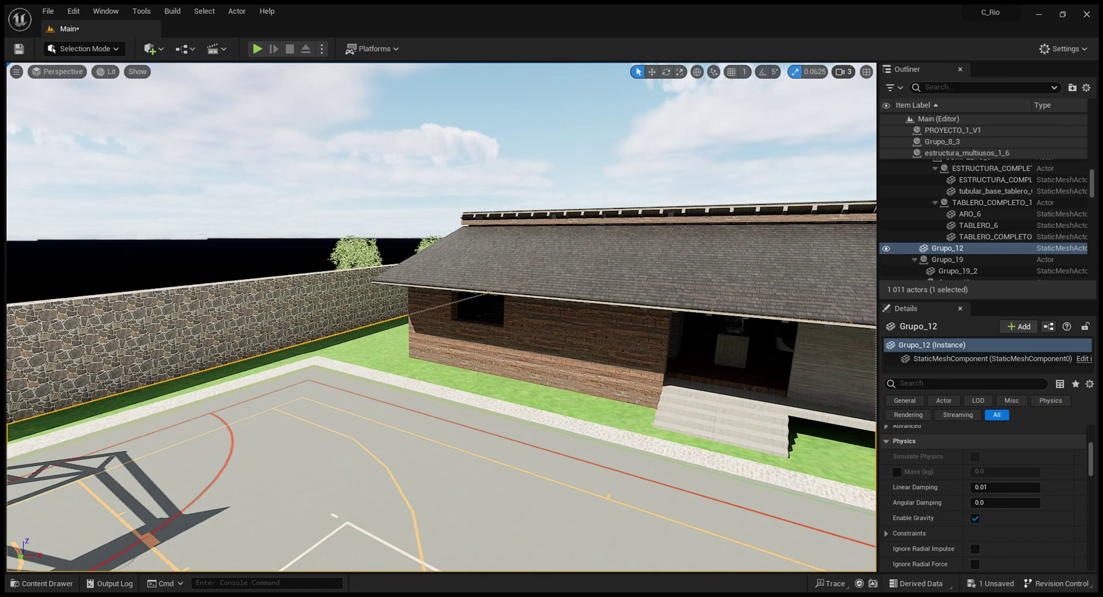
Step: Clear the selection and examine the whole walled plot with its court, pool and house from above
right_click_drag(441, 317, 397, 247)
key("Escape")
right_click_drag(441, 317, 514, 463)
key("w")
key("a")
key("s")
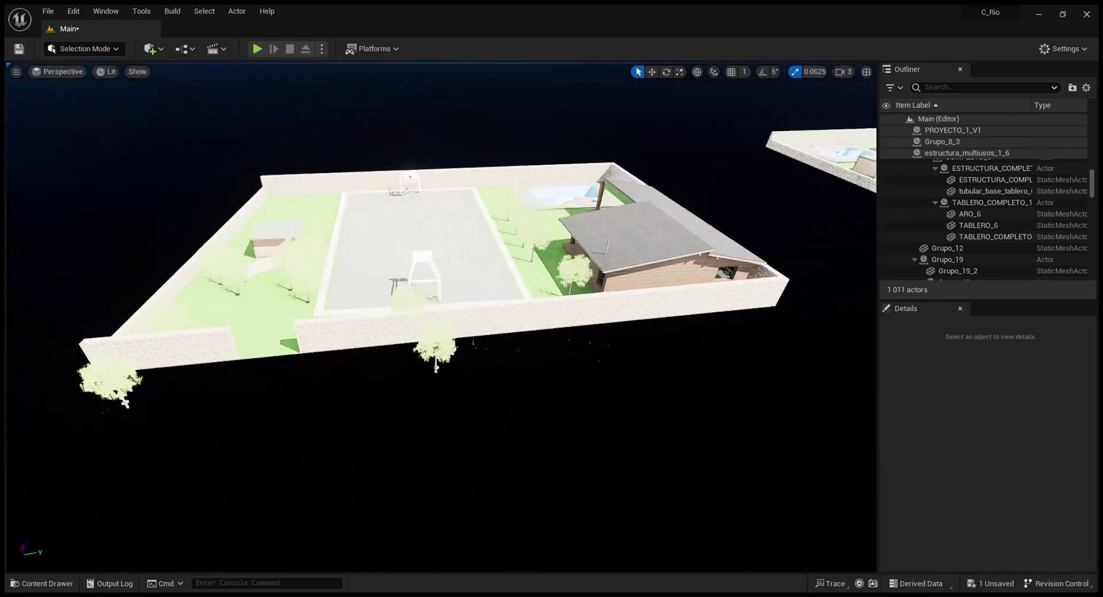
right_click_drag(432, 342, 426, 405)
key("s")
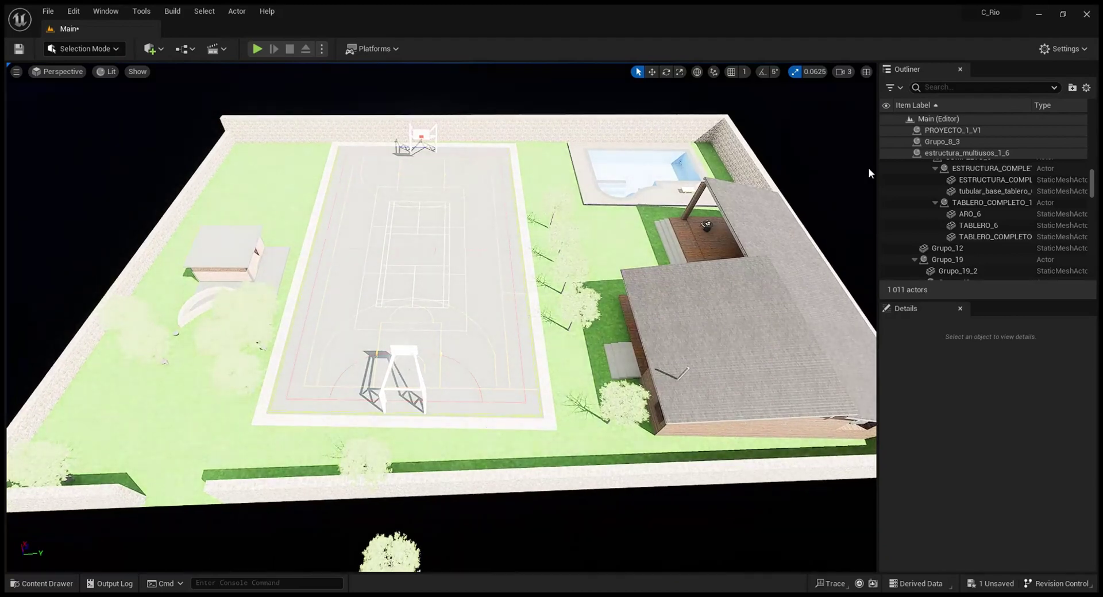
Step: Set the viewport camera speed to 0.33 and view the sports court closer from above
scroll(850, 104, "down", 4)
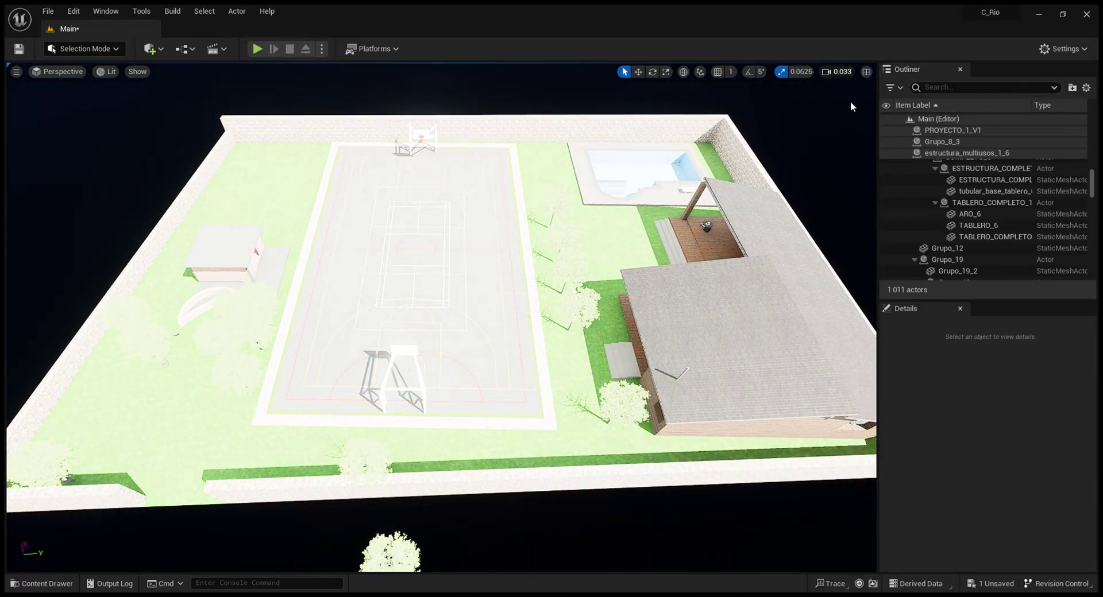
scroll(850, 101, "up", 2)
scroll(454, 325, "up", 2)
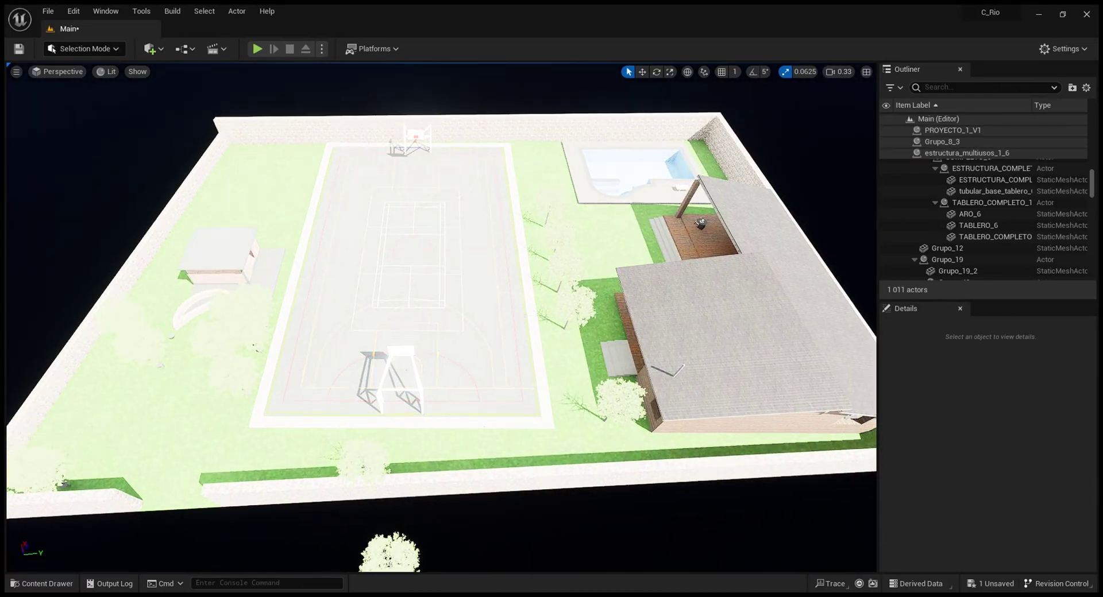
mouse_move(468, 299)
right_mouse_down()
mouse_move(488, 331)
mouse_move(469, 314)
right_mouse_up()
key("w")
scroll(731, 170, "up", 3)
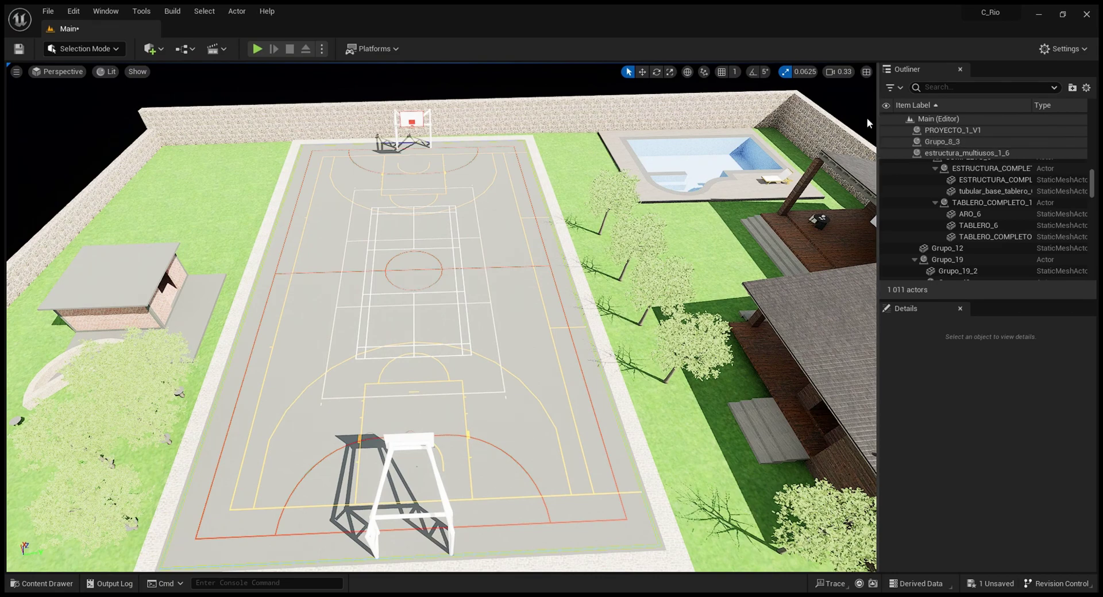
Step: Examine the row of trees on the lawn and the garden facade with its entrance steps and terrace
right_click_drag(441, 317, 609, 245)
key("w")
right_click_drag(643, 298, 643, 333)
right_click_drag(636, 260, 435, 189)
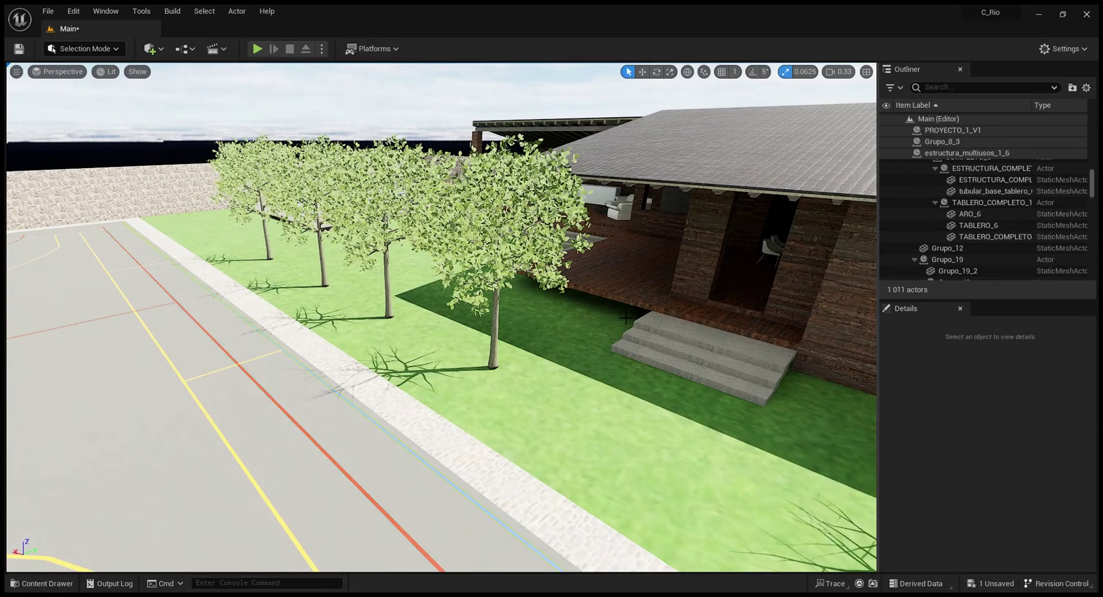
right_click_drag(441, 317, 629, 302)
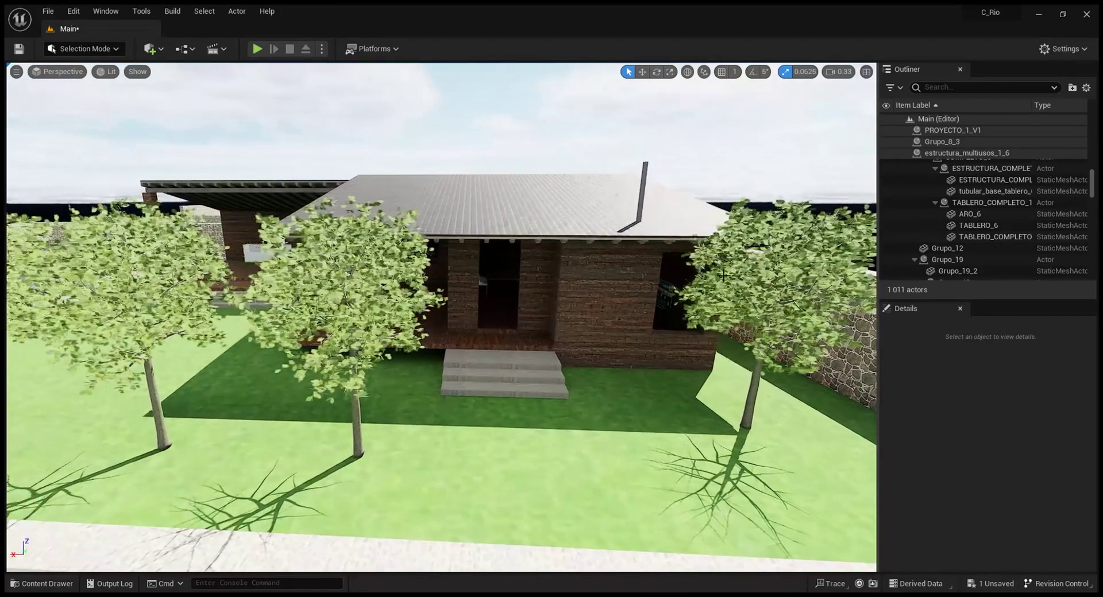
key("w")
right_click_drag(441, 317, 488, 302)
key("s")
key("w")
key("s")
right_click_drag(597, 306, 590, 305)
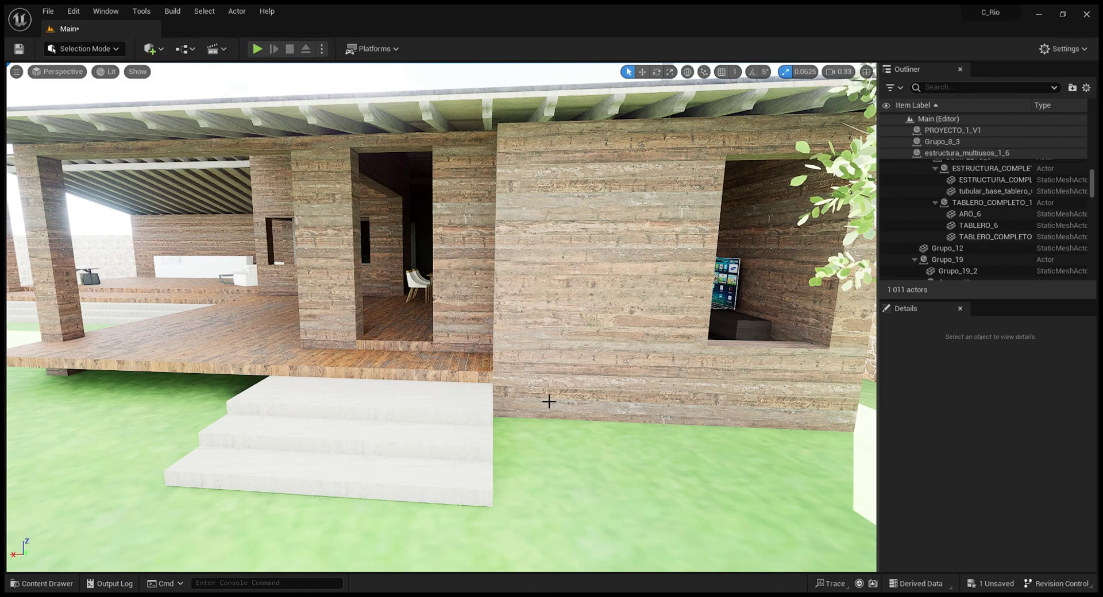
Step: Examine the wood-clad facade and covered terrace, continuing indoors to the kitchen island, sofa and TV wall
right_click_drag(594, 331, 723, 286)
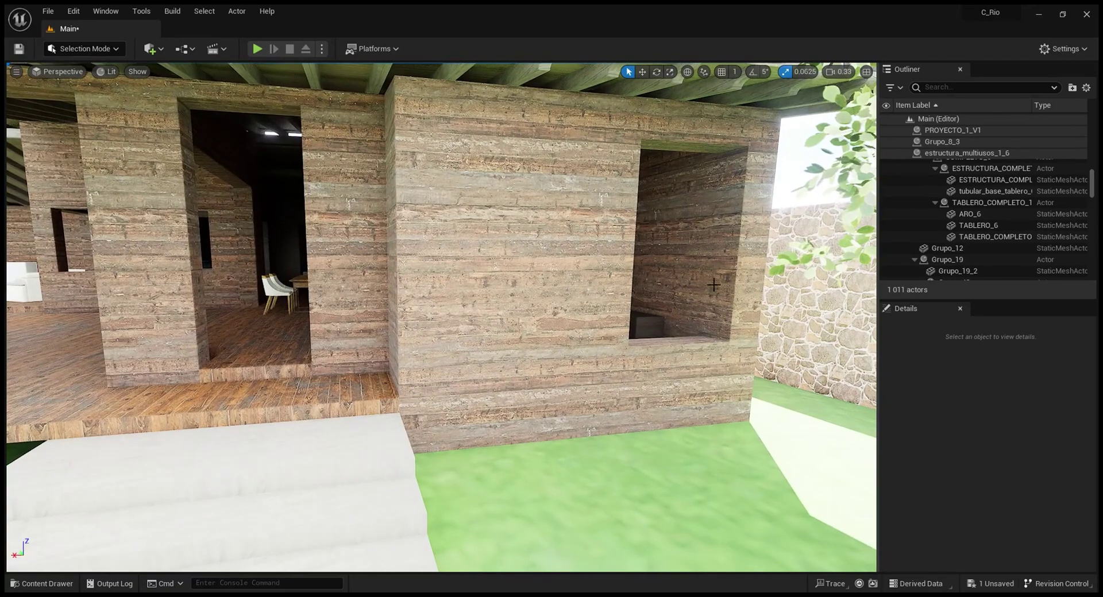
right_click_drag(540, 345, 437, 374)
right_click_drag(446, 494, 446, 494)
mouse_move(441, 317)
right_mouse_down()
mouse_move(517, 299)
mouse_move(438, 311)
right_mouse_up()
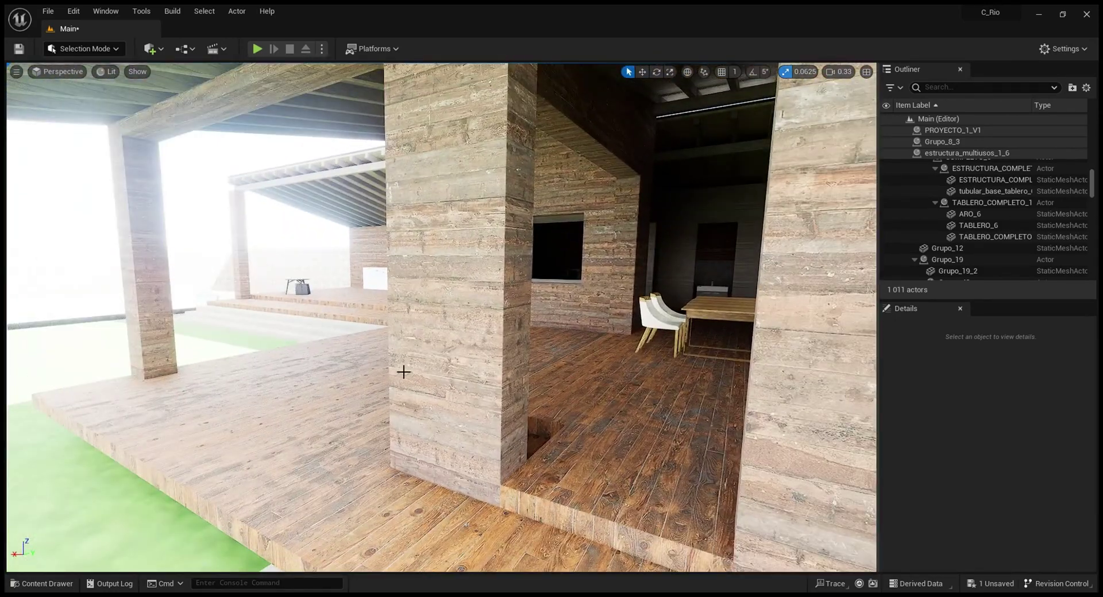
right_click_drag(406, 413, 445, 411)
right_click_drag(310, 421, 457, 403)
key("w")
key("a")
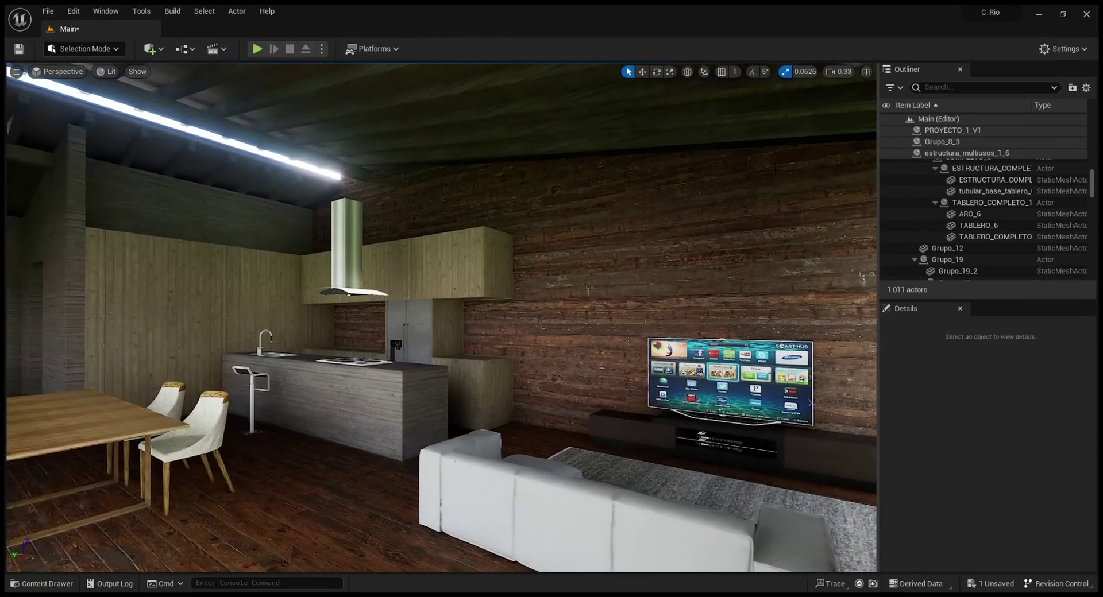
Step: Set the viewport camera speed to 0.1 and view the dining table and kitchen from across the room
left_click(842, 98)
right_click_drag(575, 276, 442, 282)
key("w")
key("s")
key("a")
key("w")
key("w")
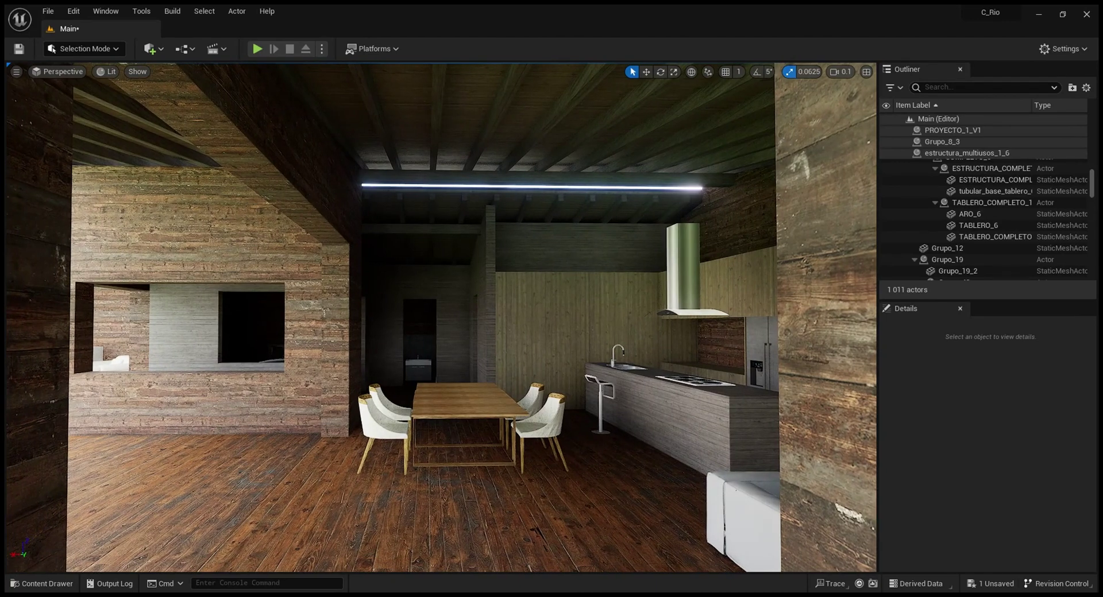
Step: Examine the daylight falling on the wooden terrace, the opening in the plank wall and the garden beyond
right_click_drag(665, 90, 563, 94)
key("w")
right_click_drag(419, 256, 419, 252)
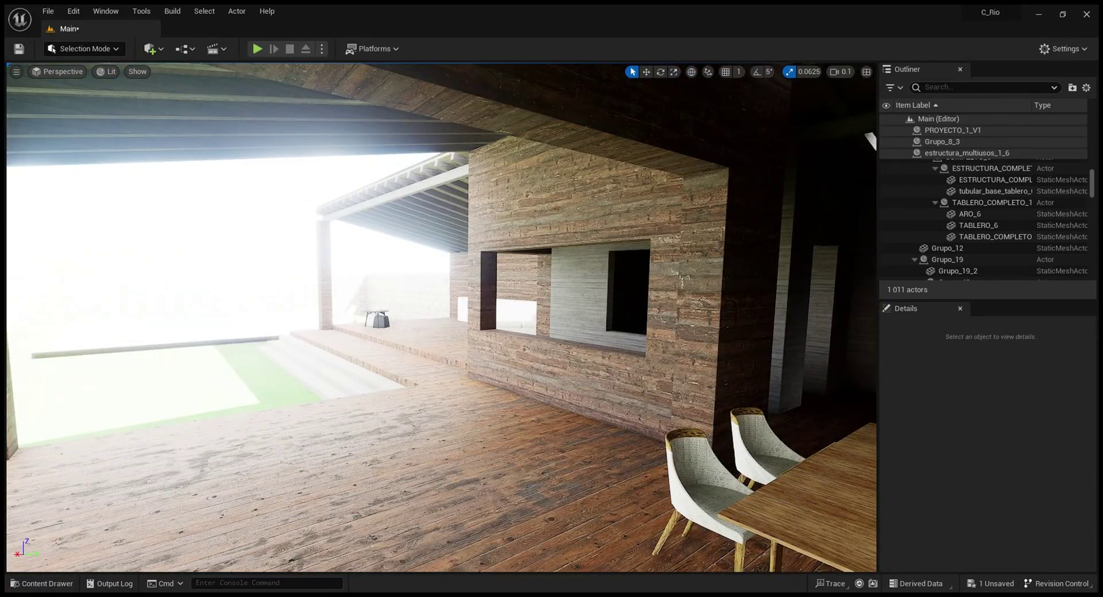
right_click_drag(507, 364, 485, 372)
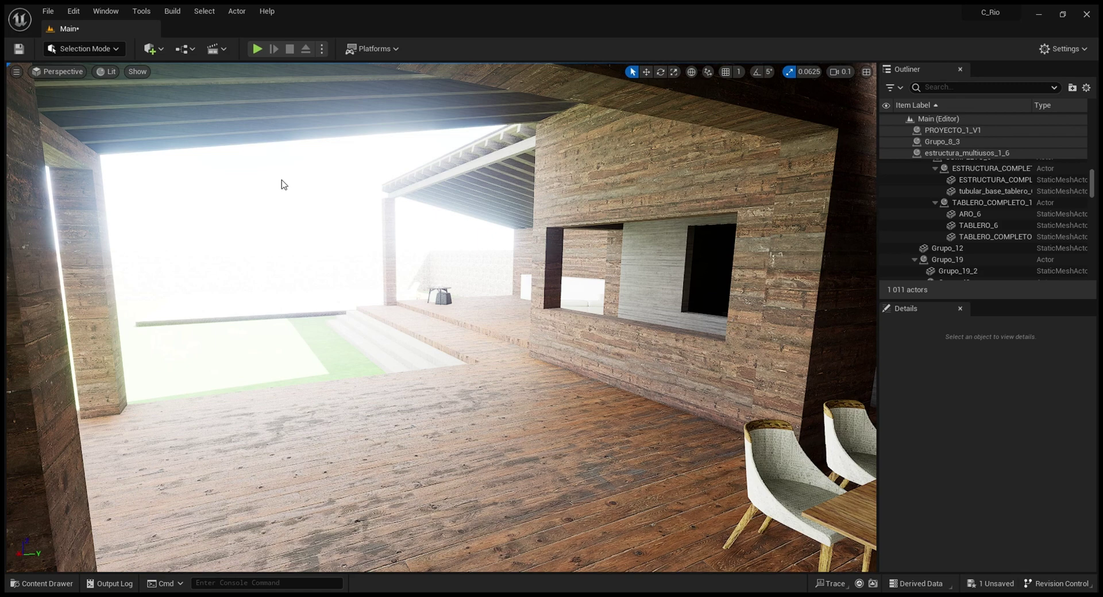
right_click_drag(651, 320, 618, 331)
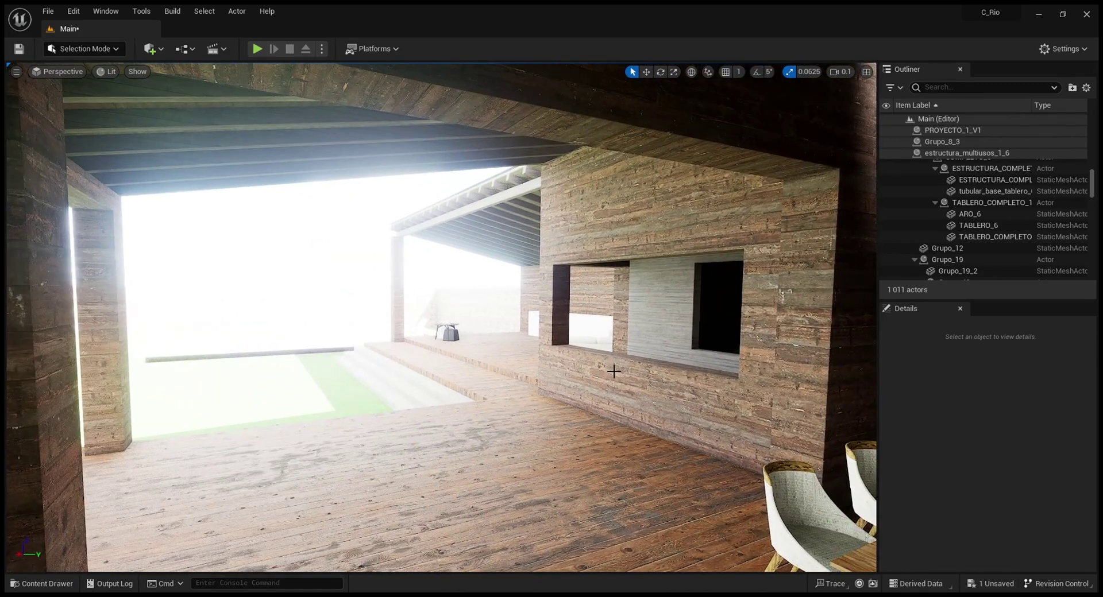
Step: Examine the kitchen, dining and TV area through the large opening, looking back from the terrace and its edge
key("w")
mouse_move(427, 421)
right_mouse_down()
mouse_move(505, 451)
mouse_move(473, 434)
mouse_move(446, 434)
mouse_move(449, 444)
mouse_move(458, 435)
mouse_move(441, 414)
mouse_move(446, 434)
mouse_move(421, 434)
right_mouse_up()
key("s")
key("w")
right_click_drag(491, 418, 427, 422)
key("w")
key("s")
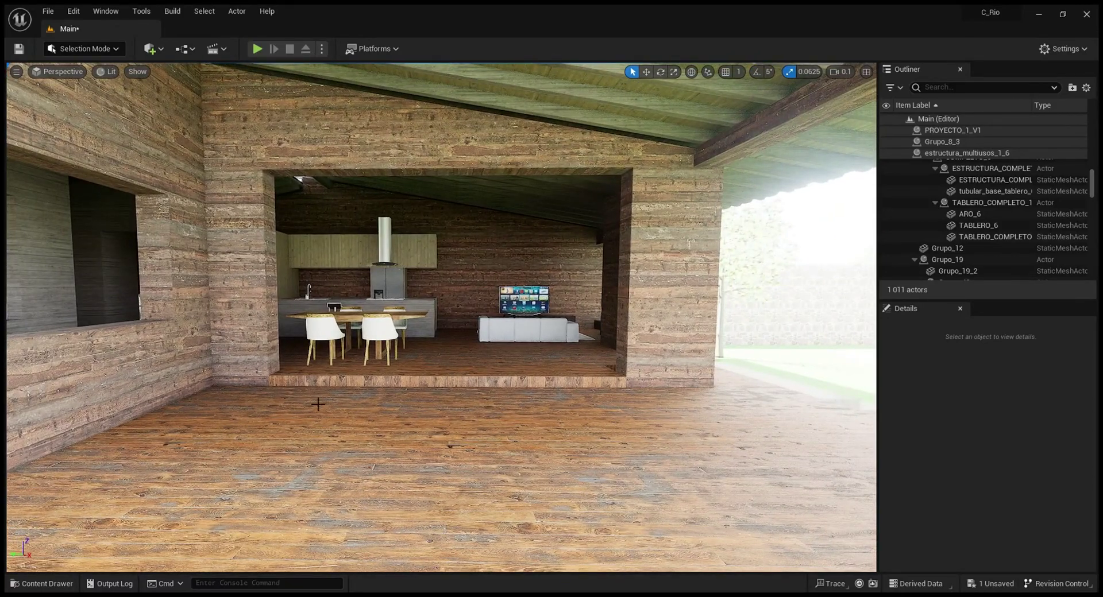
right_click_drag(517, 471, 476, 494)
key("s")
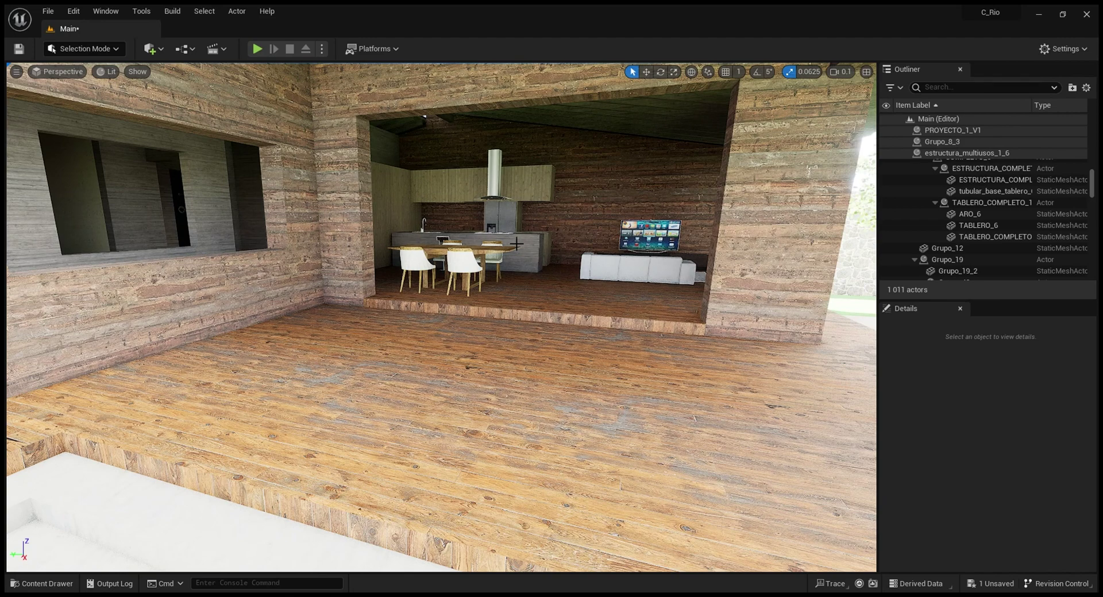
Step: Examine the covered terrace's plank walls and the adjoining dining area, continuing indoors past the table towards the kitchen
right_click_drag(516, 245, 548, 235)
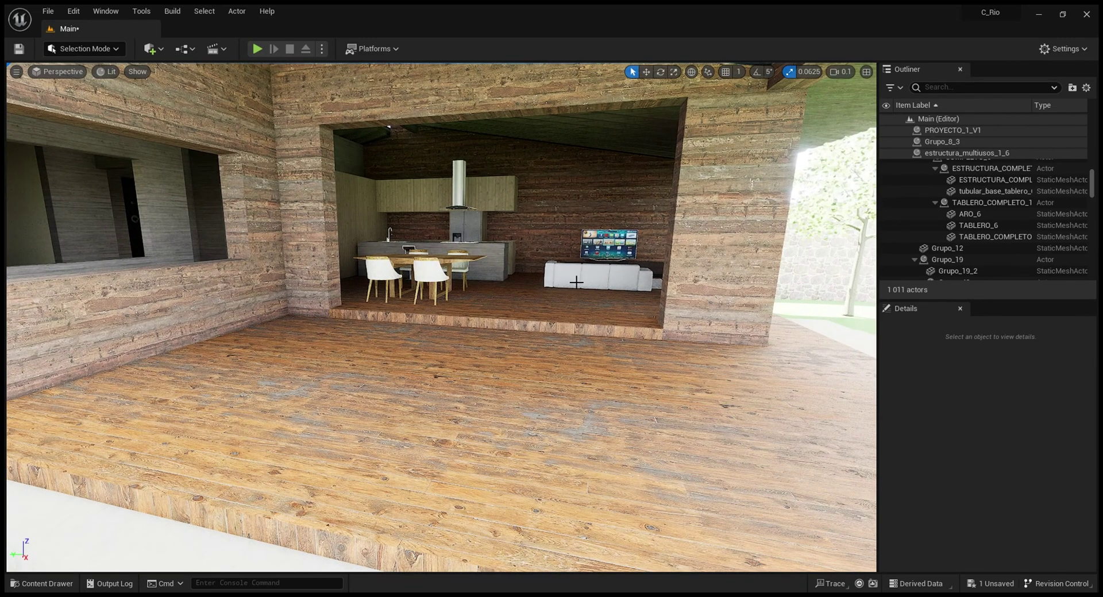
right_click_drag(576, 282, 466, 257)
key("w")
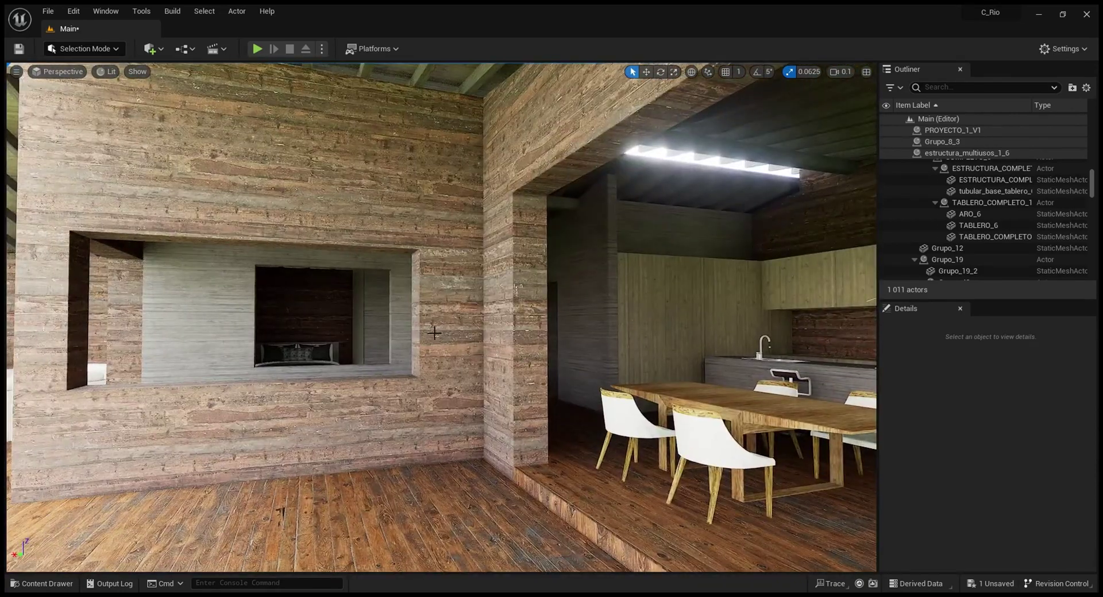
right_click_drag(435, 334, 425, 323)
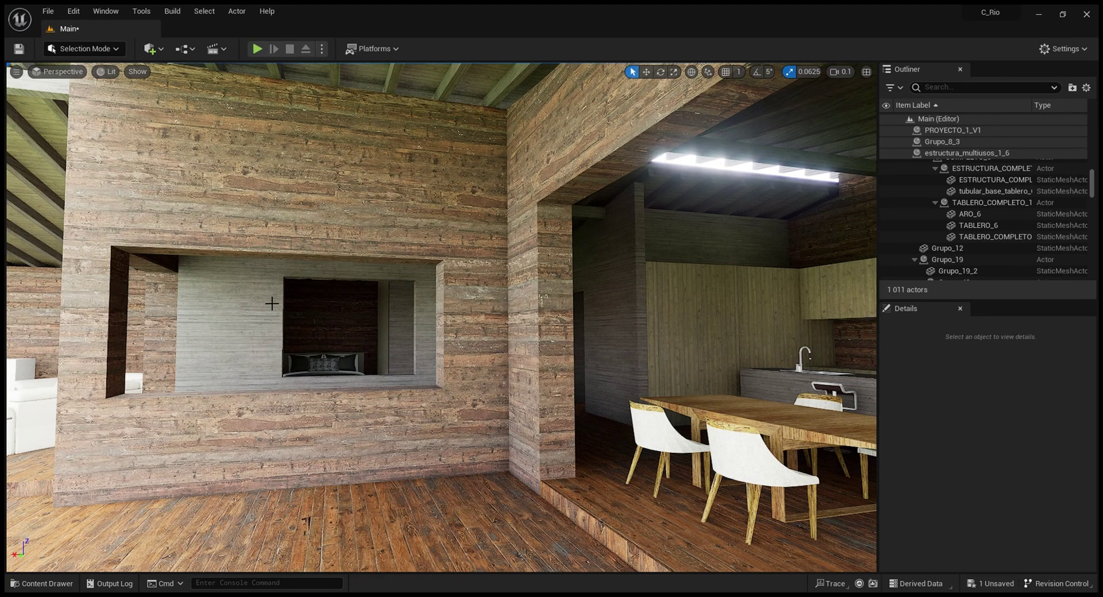
right_click_drag(630, 367, 697, 344)
key("w")
key("d")
right_click_drag(508, 352, 537, 352)
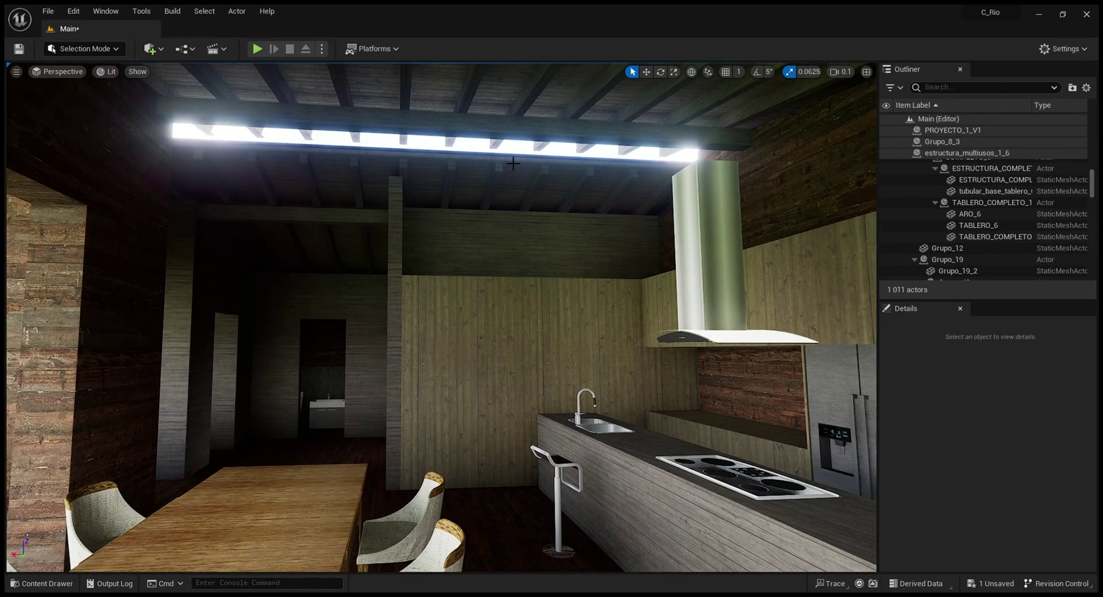
Step: Examine the lighting on the kitchen's beamed ceiling and cabinets, and then the dining table and openings from behind the island
mouse_move(514, 163)
right_mouse_down()
mouse_move(515, 140)
mouse_move(522, 151)
right_mouse_up()
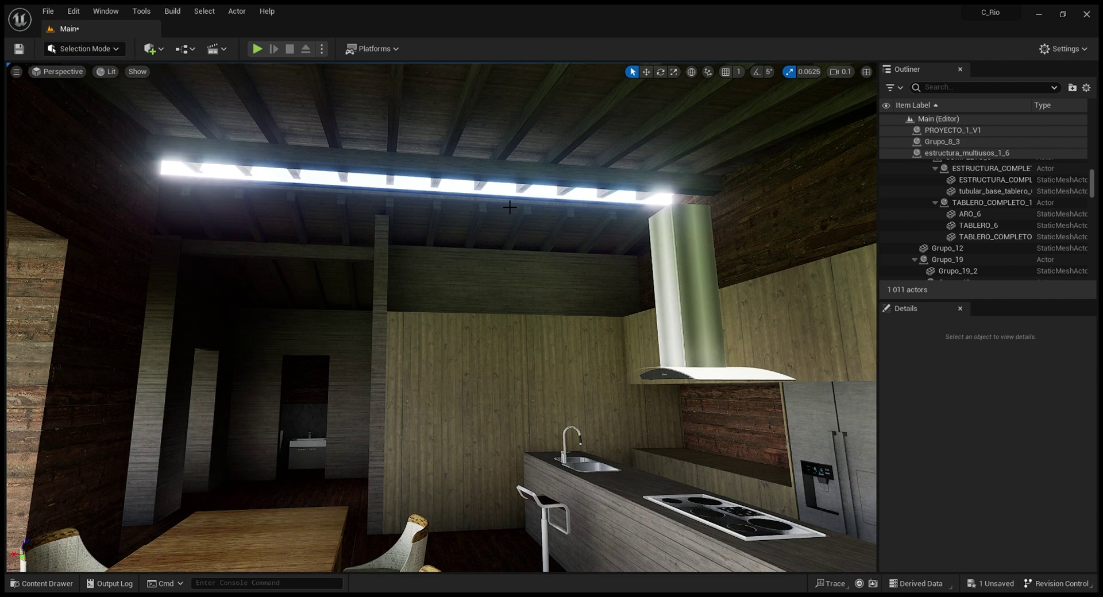
mouse_move(491, 211)
right_mouse_down()
mouse_move(520, 244)
mouse_move(492, 207)
right_mouse_up()
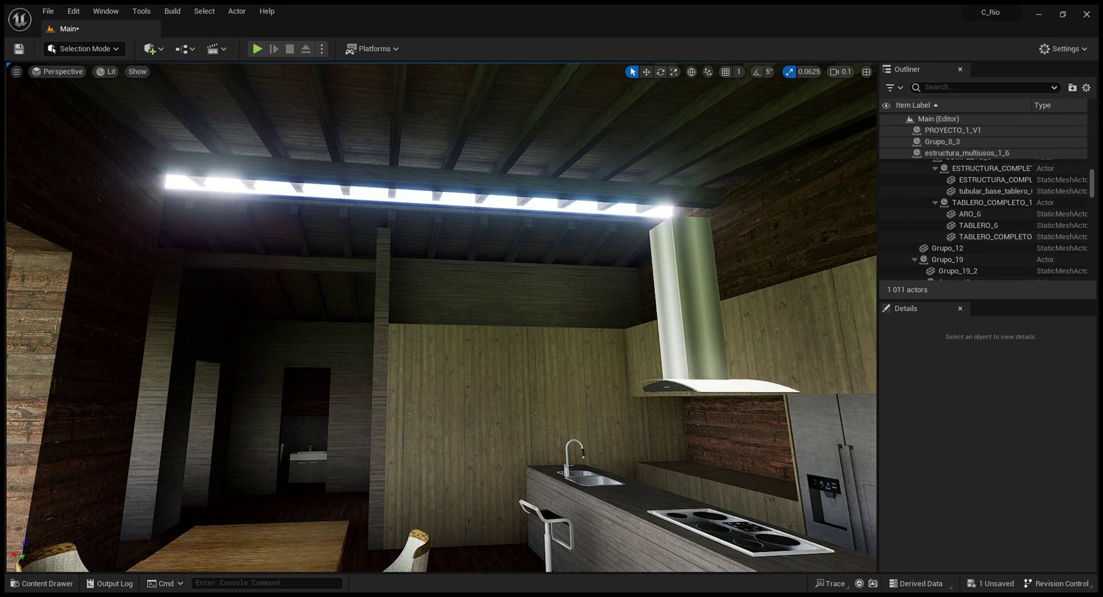
right_click_drag(590, 481, 416, 508)
key("w")
key("w")
key("w")
key("w")
key("d")
right_click_drag(592, 513, 597, 513)
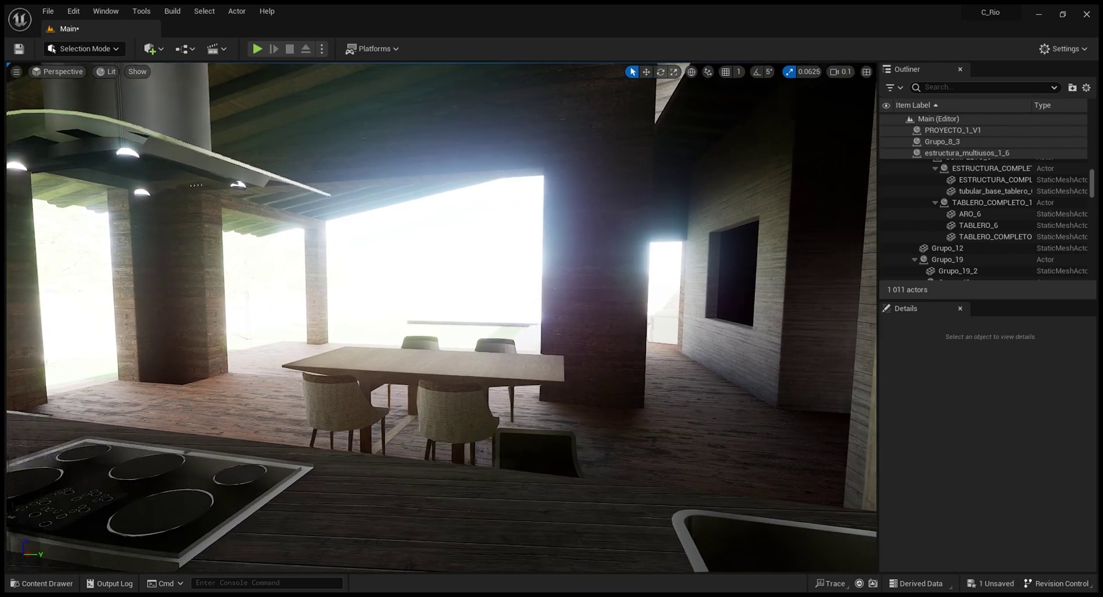
Step: Collapse the Grupo_8, Grupo_8_2 and Grupo_8_3 groups in the scene hierarchy
scroll(917, 178, "up", 5)
scroll(944, 205, "up", 10)
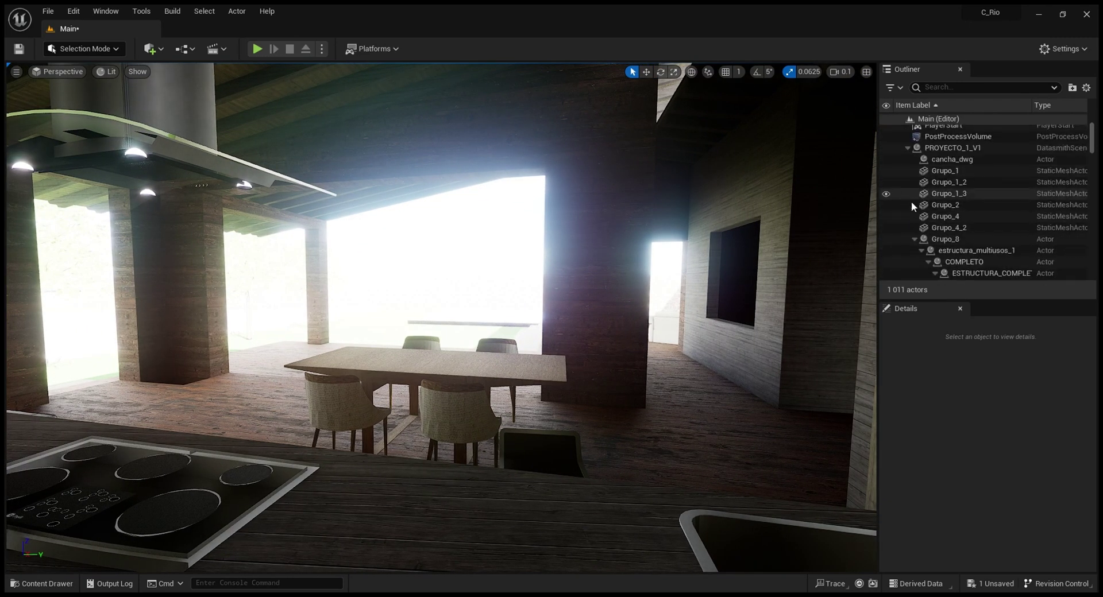
left_click(914, 239)
left_click(914, 251)
scroll(925, 226, "down", 3)
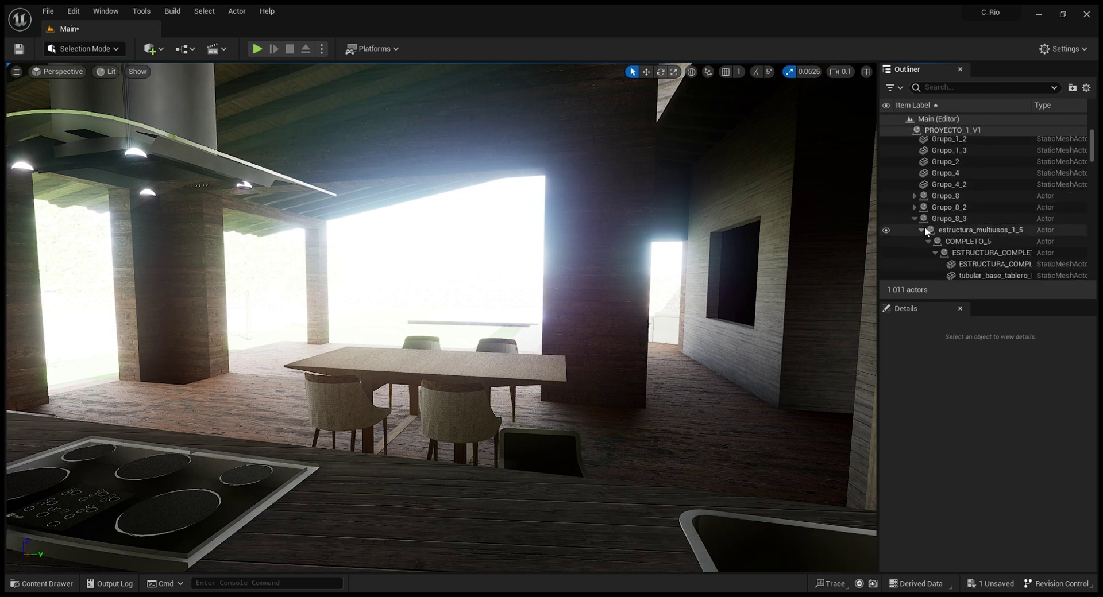
left_click(913, 218)
scroll(912, 224, "down", 6)
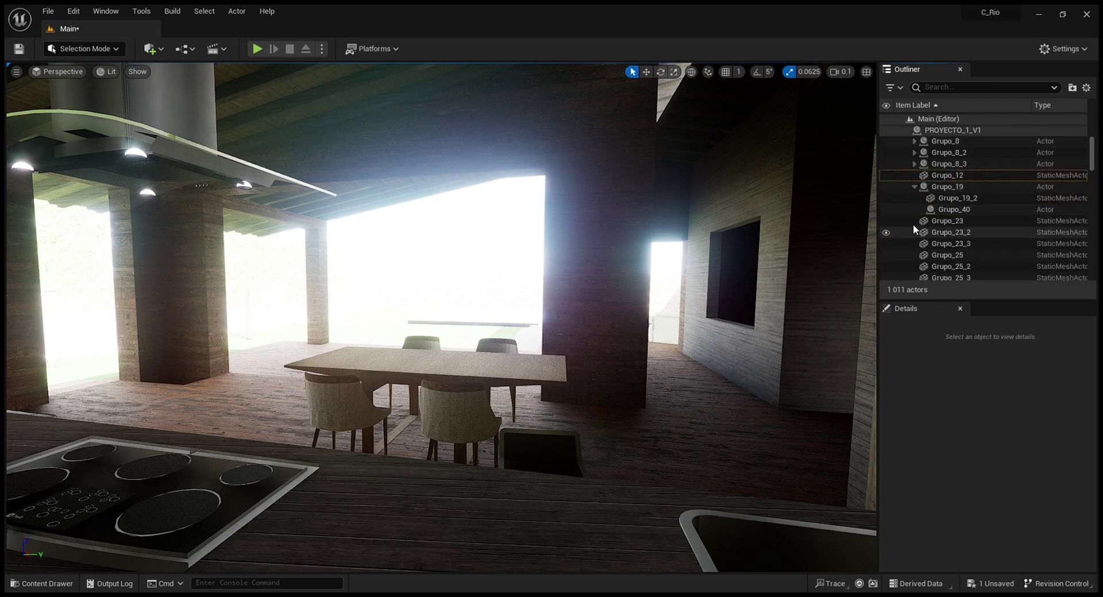
Step: Select the PostProcessVolume and set its Min EV100 exposure to 10
scroll(913, 208, "up", 10)
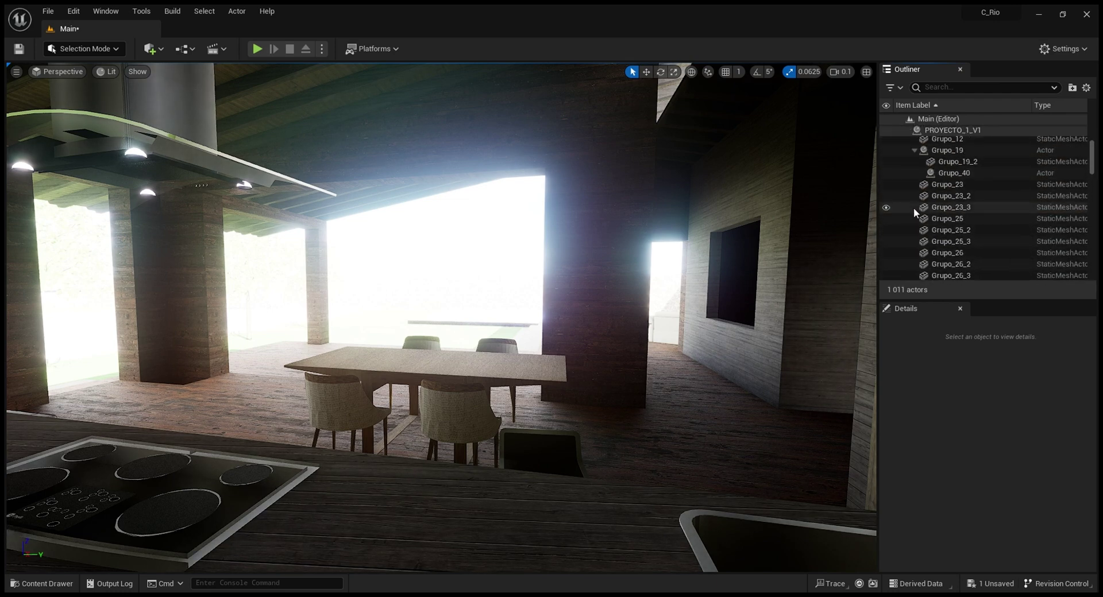
left_click(936, 214)
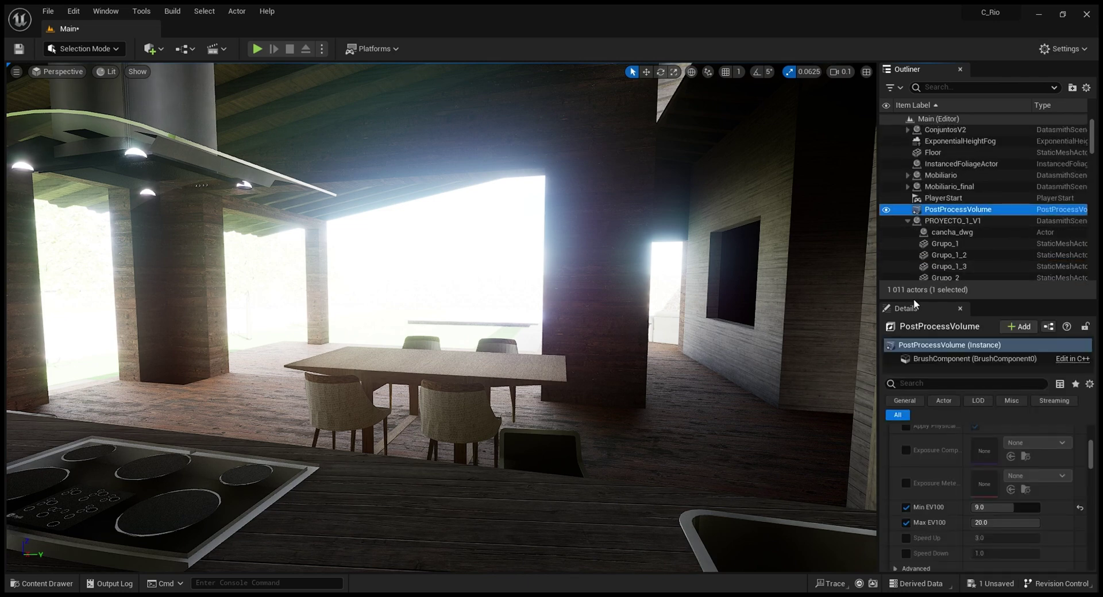
scroll(1016, 441, "down", 5)
left_click(985, 508)
left_click(985, 509)
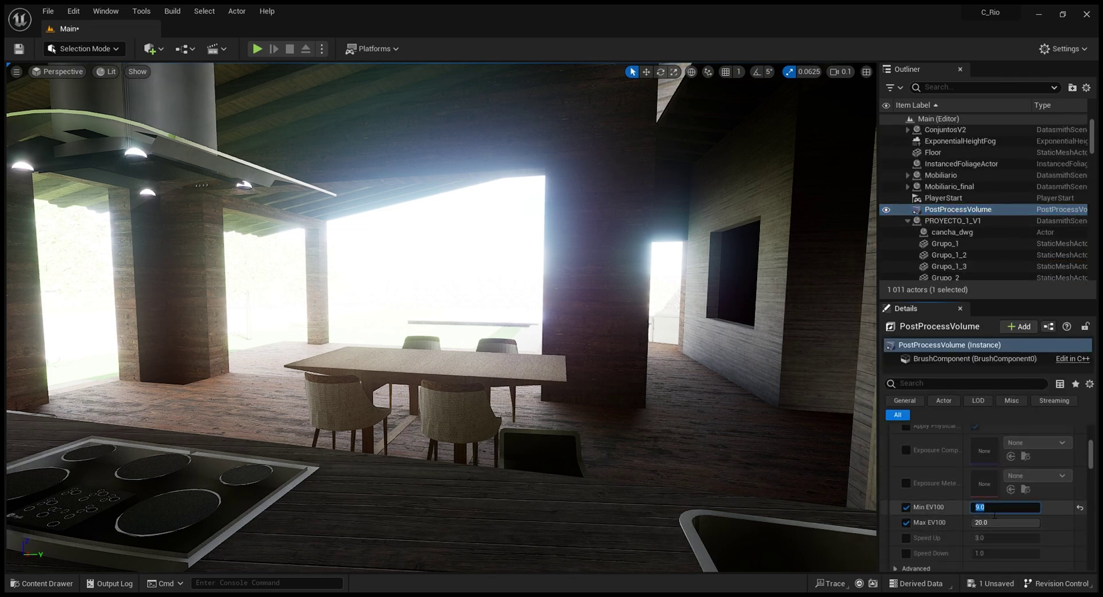
type("10")
key("Return")
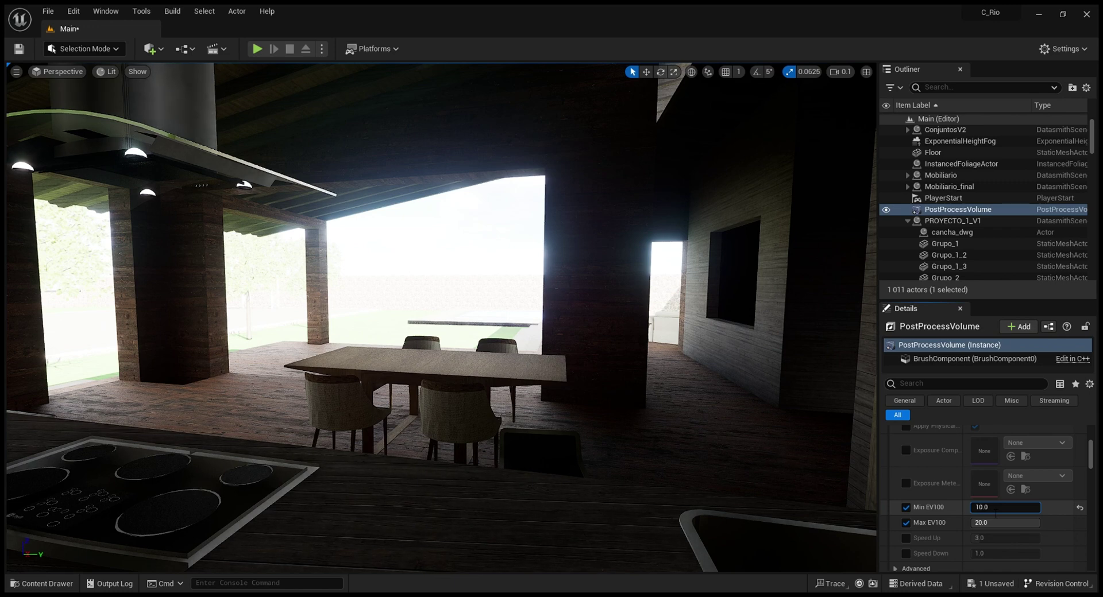
Step: Try a Min EV100 of 12 on the PostProcessVolume
left_click_drag(988, 509, 904, 505)
type("12")
key("Return")
Step: Set the PostProcessVolume's Min EV100 to 9 and check the exposure across the kitchen, fireplace and dining area
left_click(1002, 510)
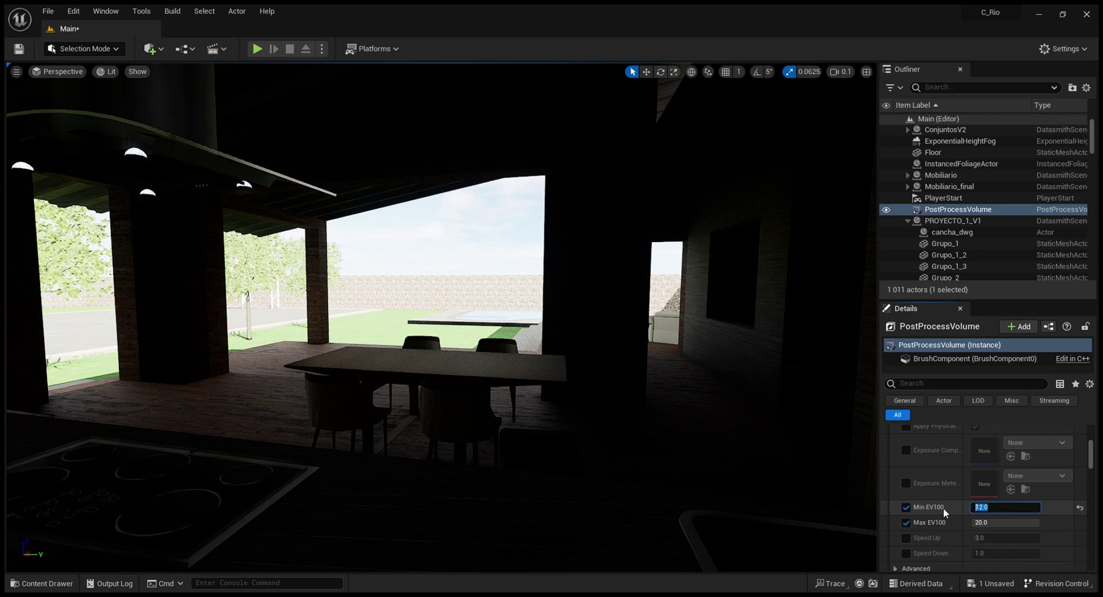
type("9")
key("Return")
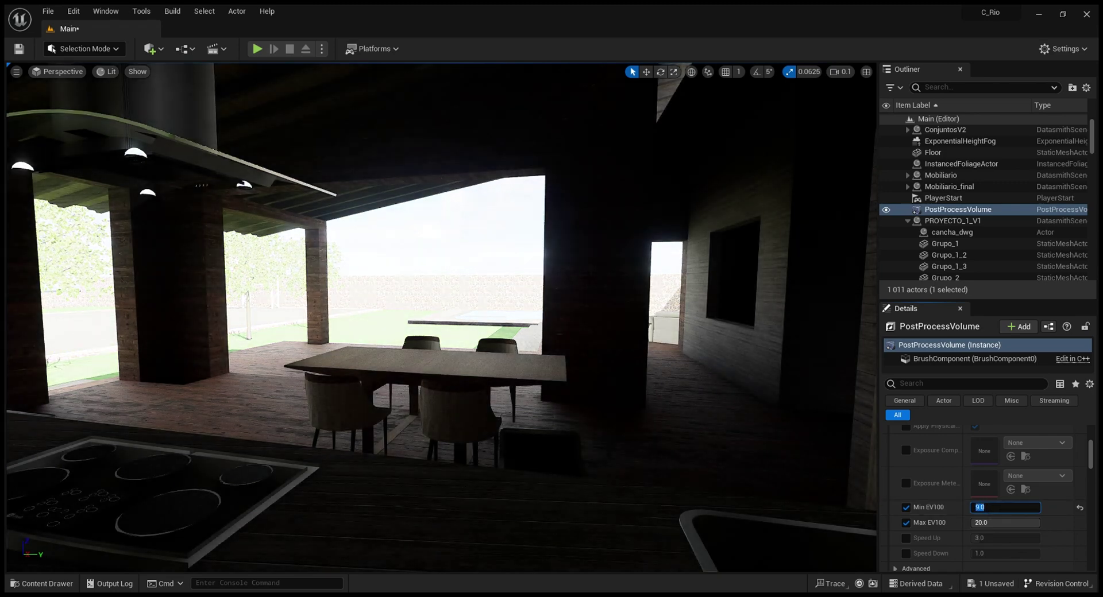
right_click_drag(589, 279, 490, 290)
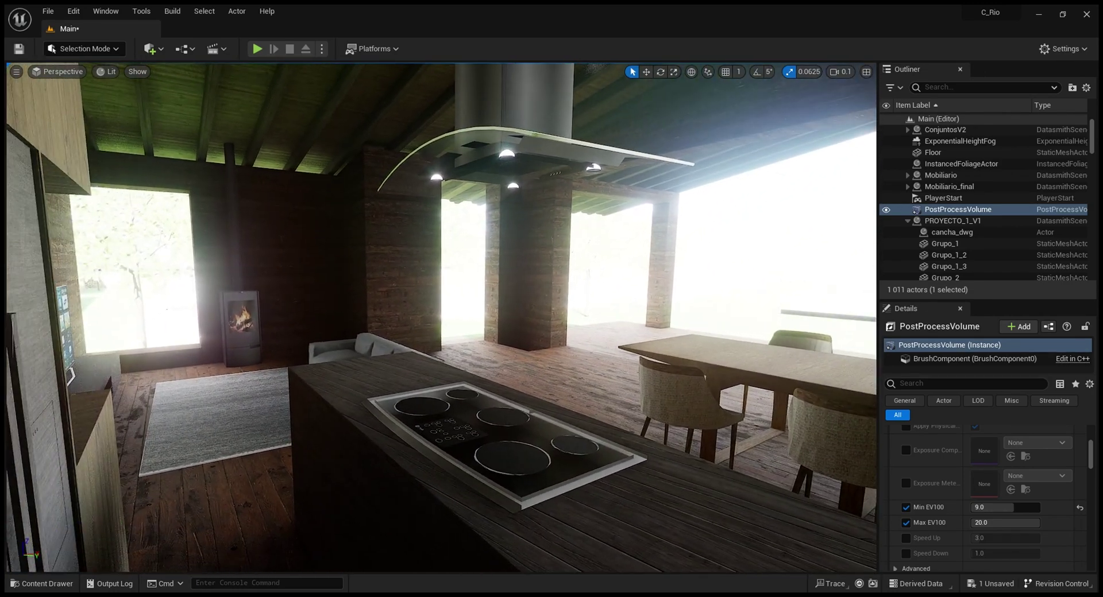
right_click_drag(402, 316, 563, 315)
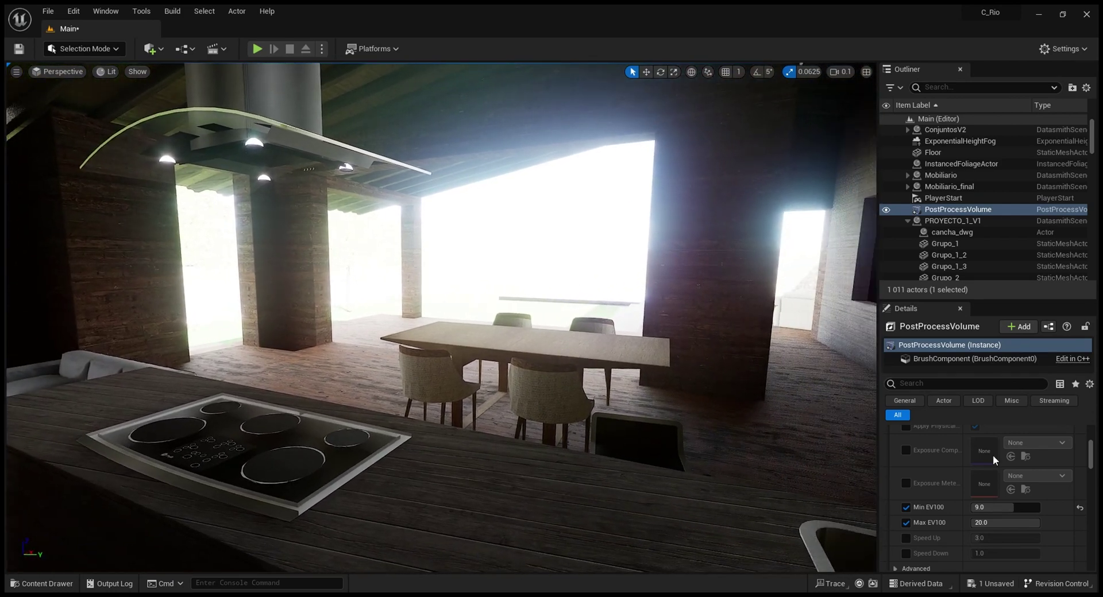
Step: Collapse the PROYECTO_1_V1 group, select the SunSky and set its Solar Time to 8.32
left_click(908, 220)
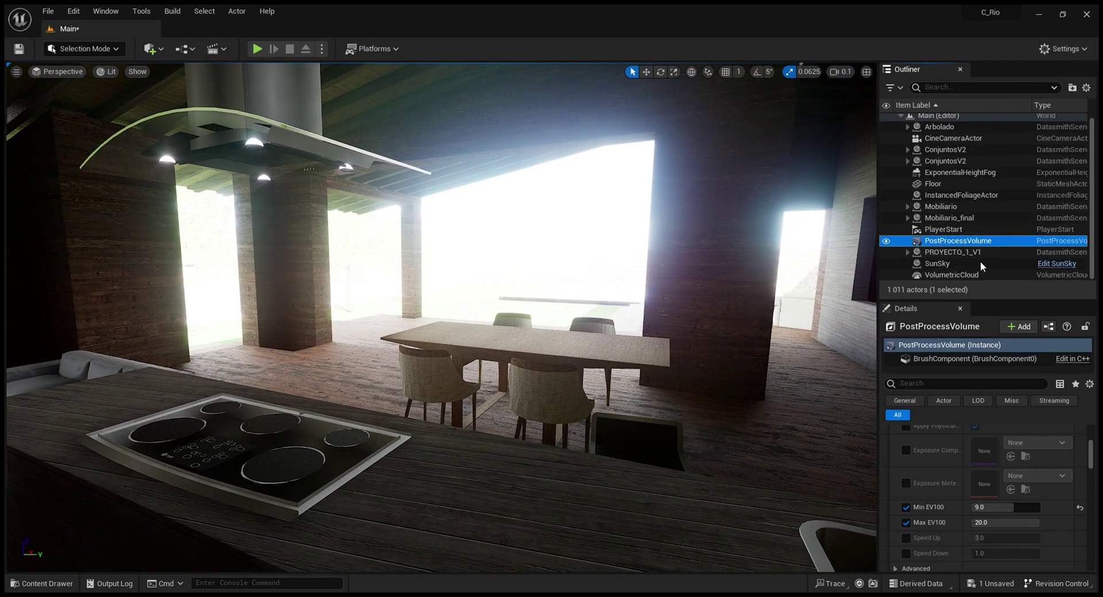
left_click(945, 263)
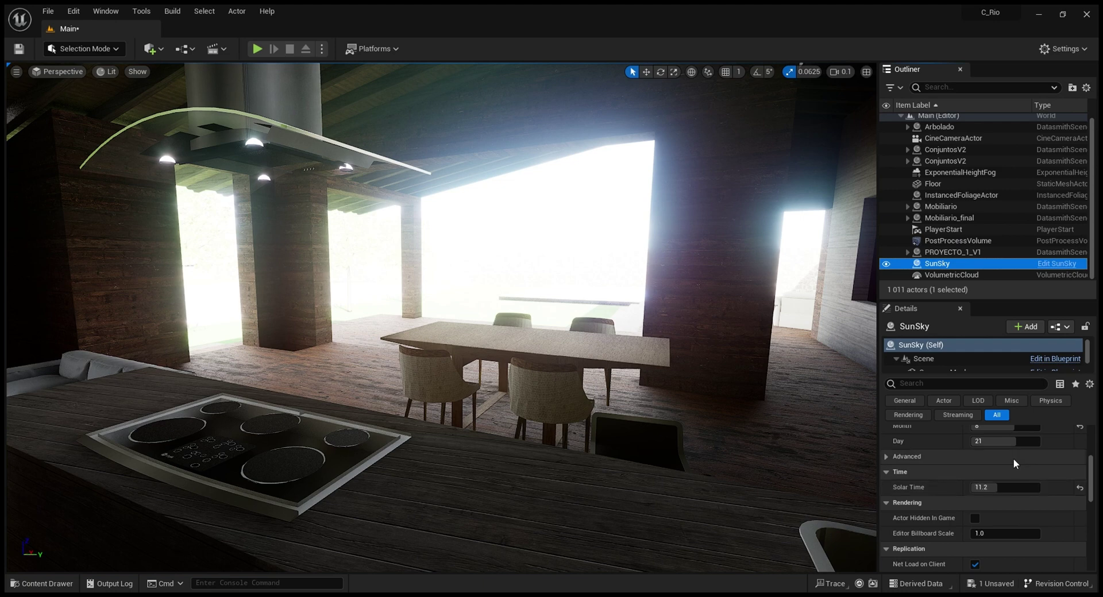
scroll(1014, 461, "up", 1)
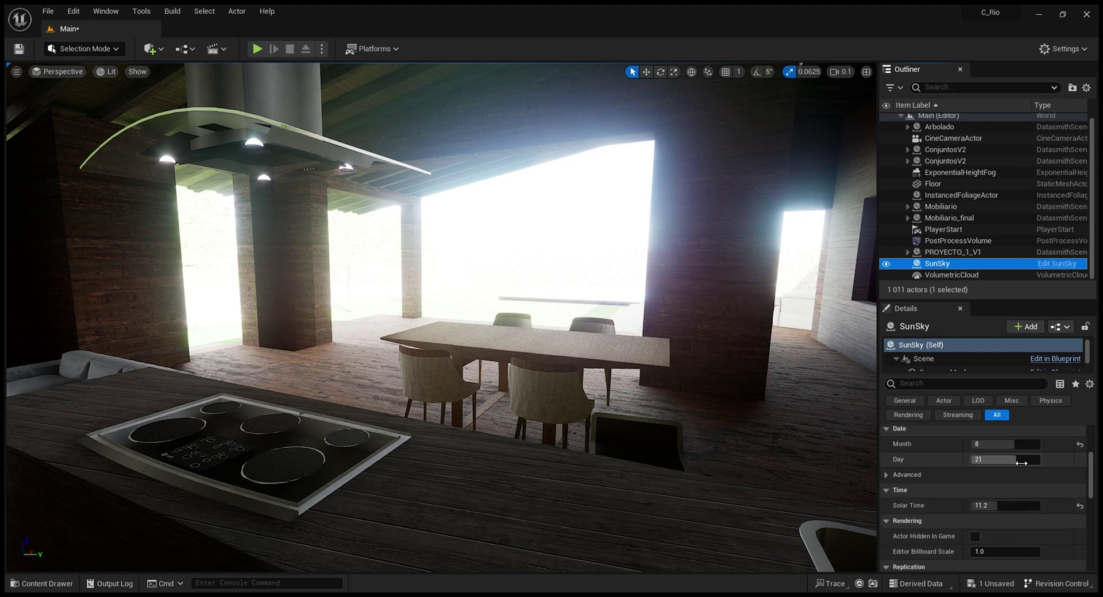
scroll(1016, 462, "down", 1)
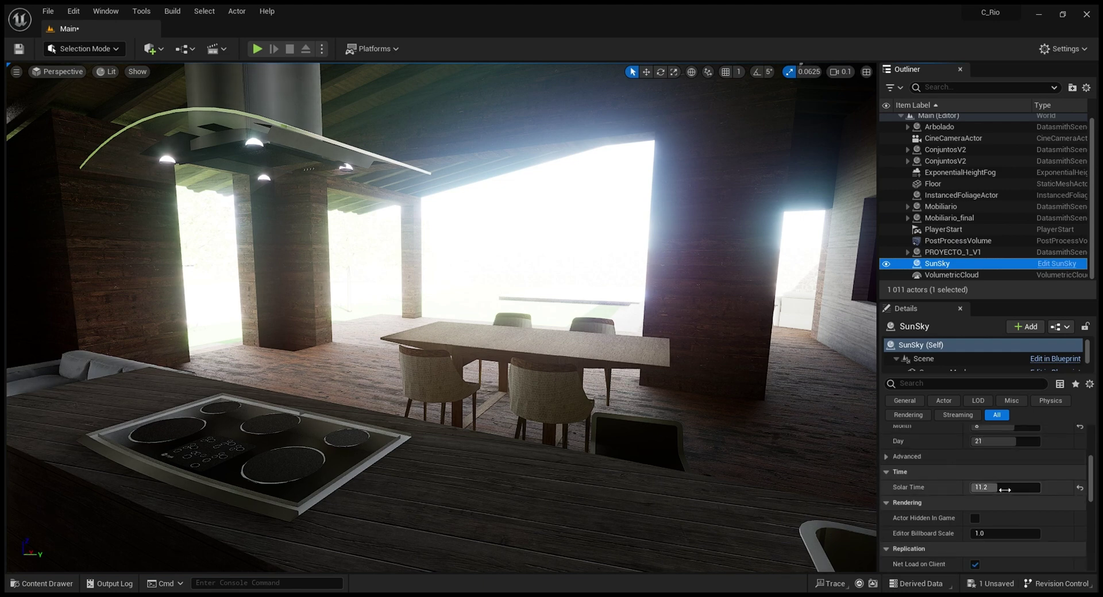
left_click_drag(1004, 489, 987, 488)
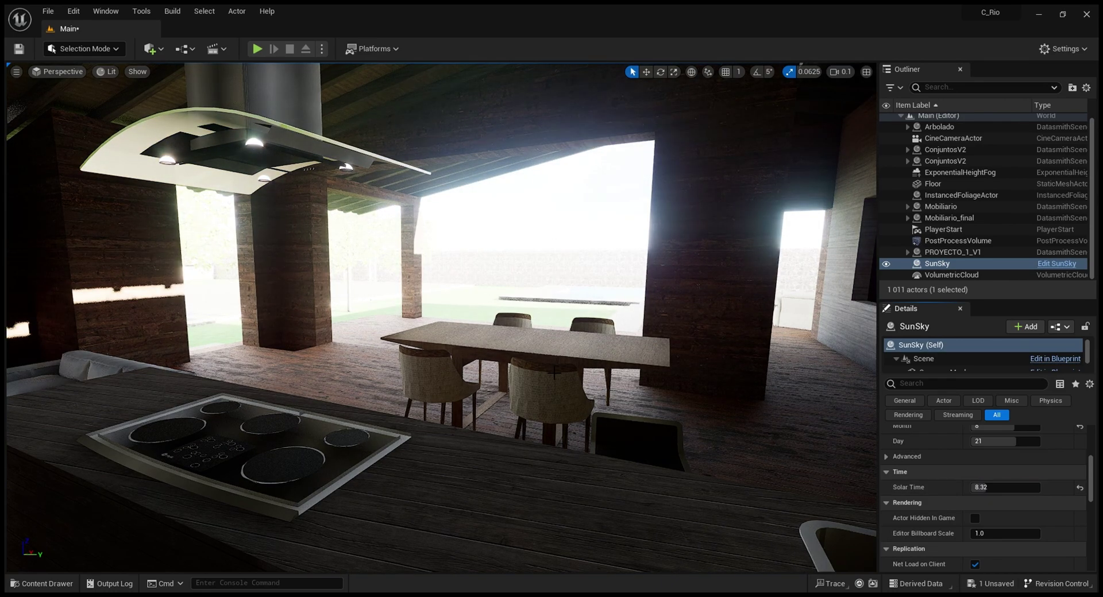
Step: Examine the morning light on the fireplace wall, sofa and dining area from the kitchen island
right_click_drag(554, 373, 332, 428)
key("w")
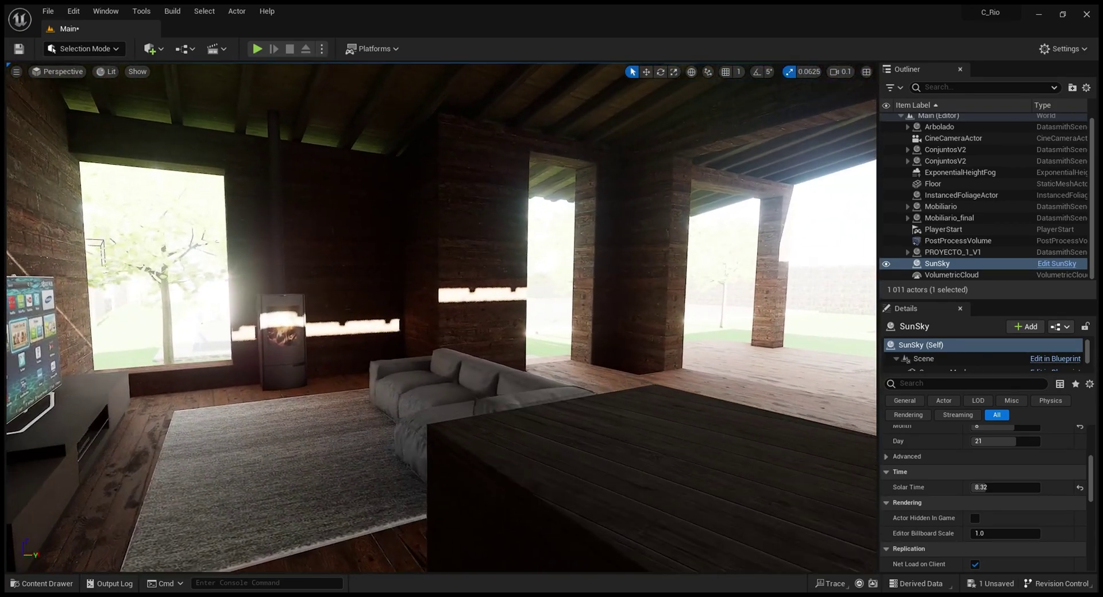
right_click_drag(442, 394, 448, 394)
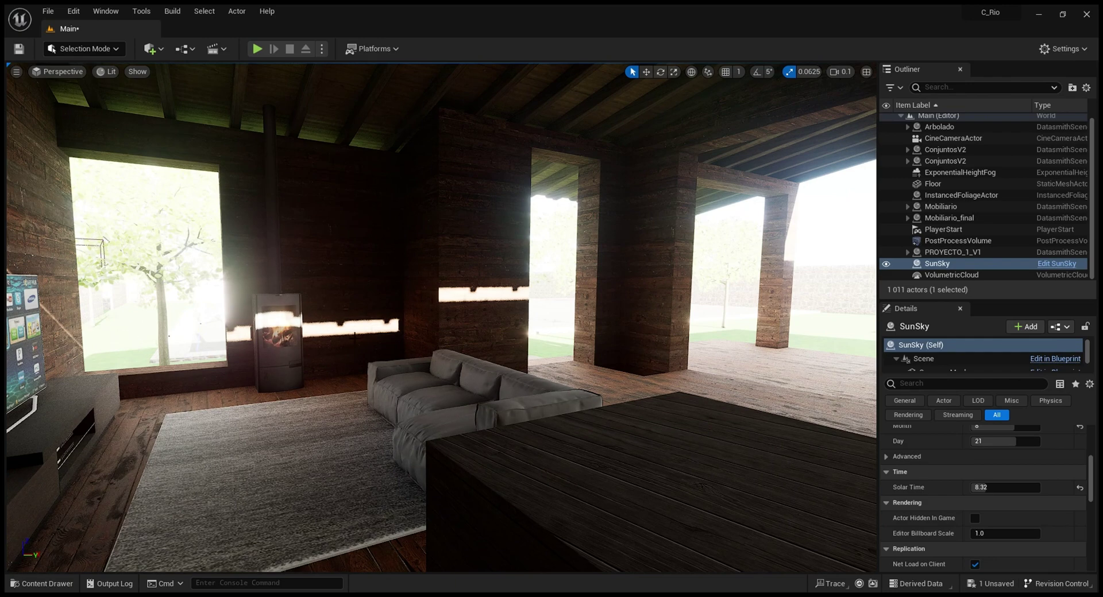
right_click_drag(354, 337, 517, 333)
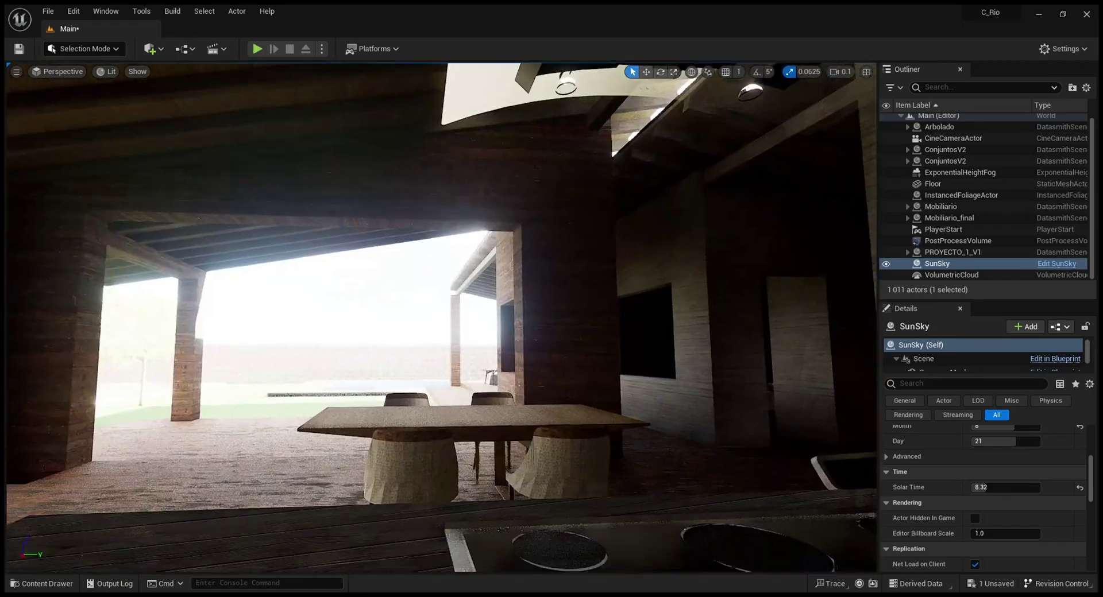
right_click_drag(287, 333, 361, 334)
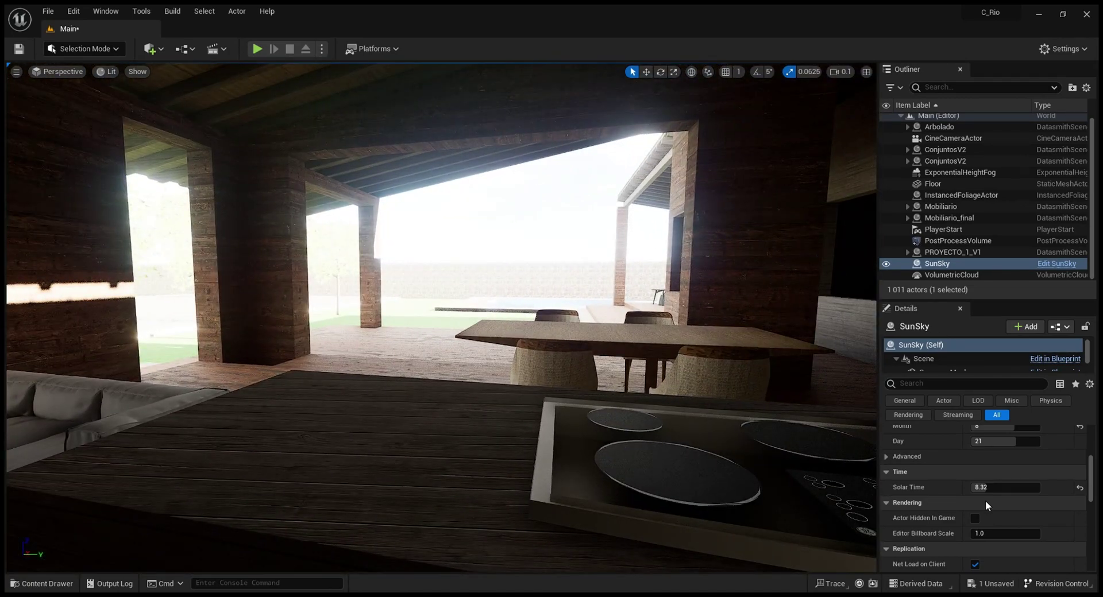
Step: Set the SunSky's Solar Time to 17.824 and view the late sunlight entering the living area
right_click_drag(689, 356, 623, 335)
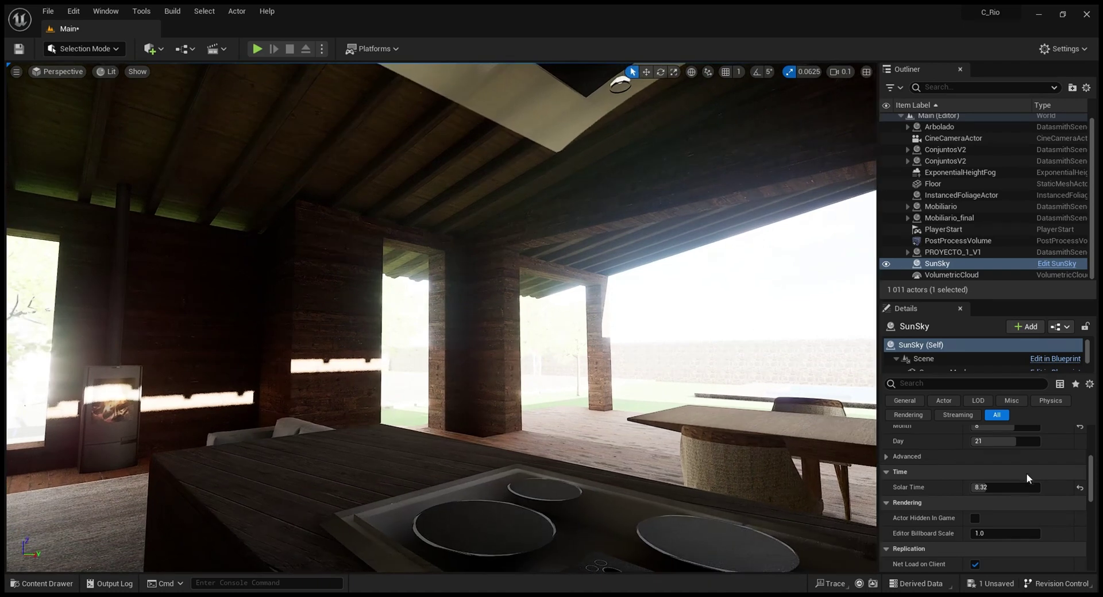
mouse_move(1011, 487)
left_mouse_down()
mouse_move(1034, 487)
mouse_move(1023, 487)
left_mouse_up()
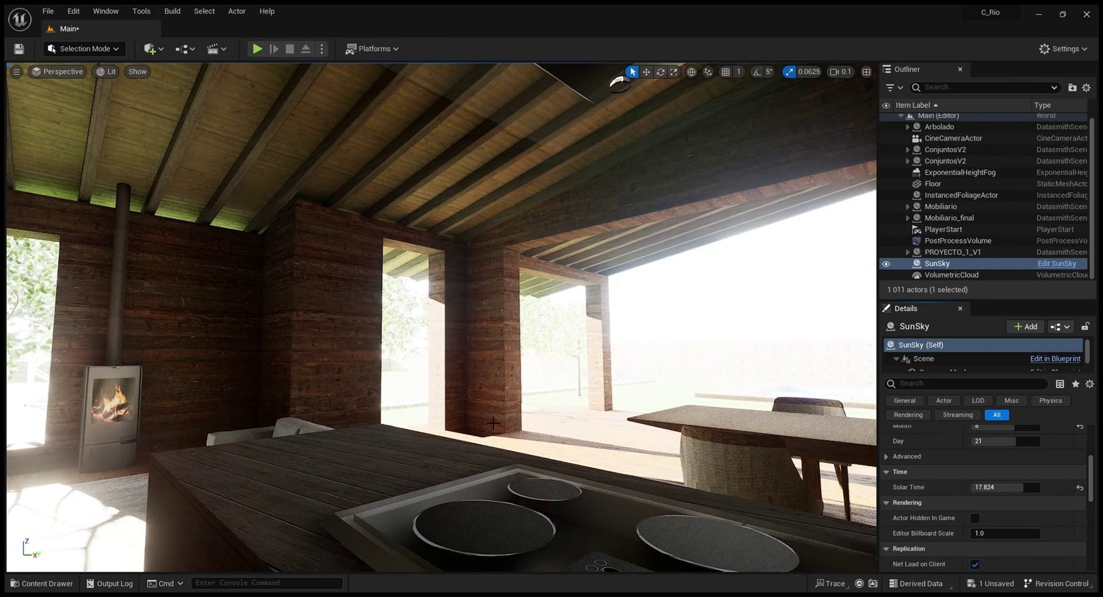
right_click_drag(441, 318, 298, 345)
key("e")
right_click_drag(301, 304, 301, 344)
right_click_drag(480, 448, 482, 549)
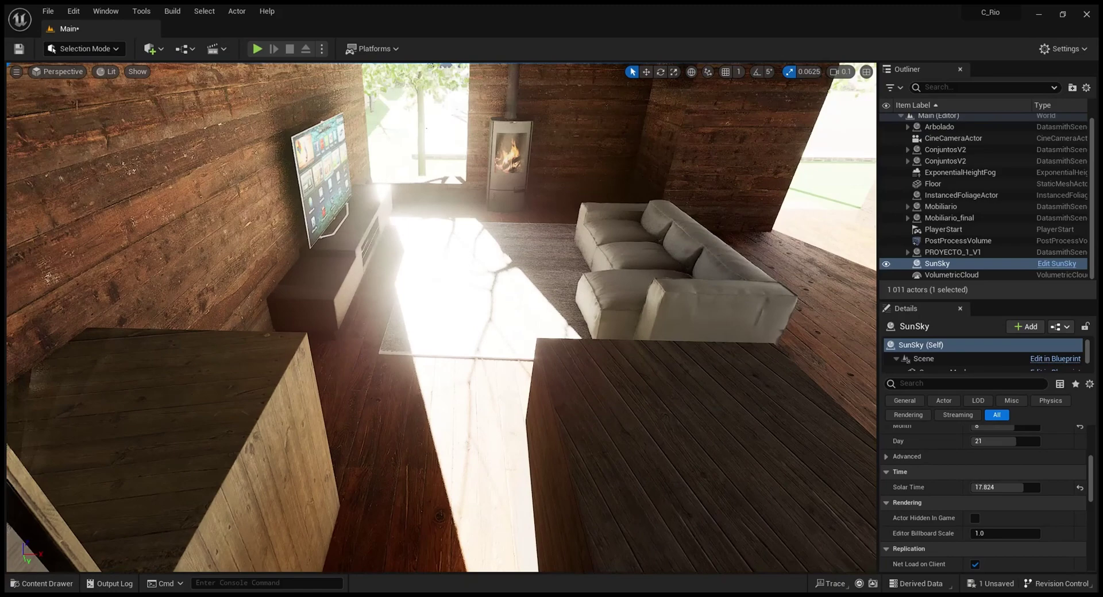
Step: Examine the sunlight and tree shadows across the living room rug, sofa, TV unit and kitchen island
right_click_drag(437, 321, 430, 294)
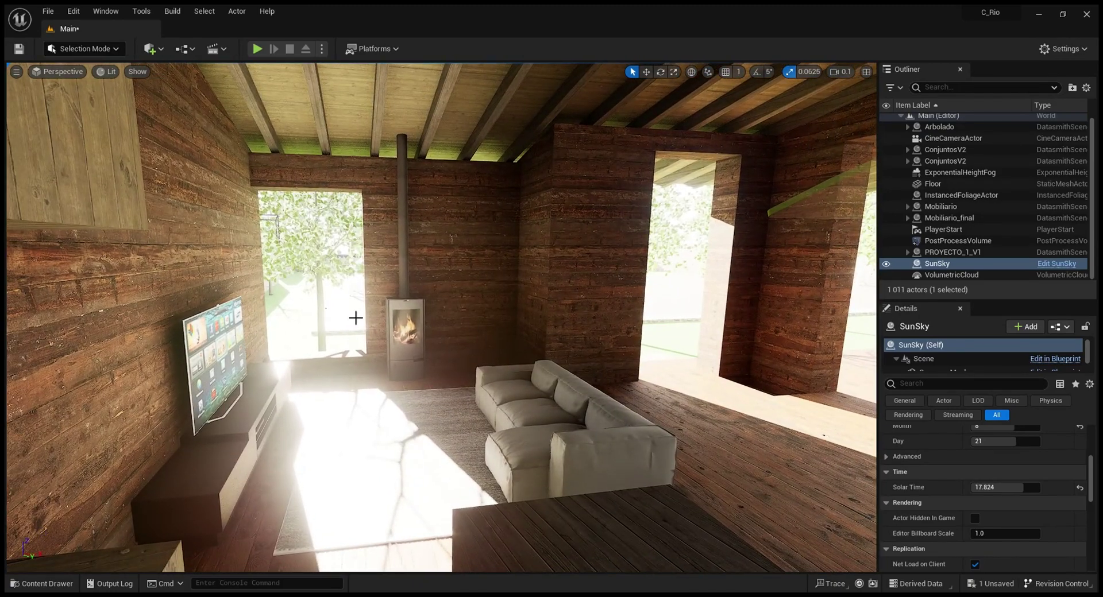
right_click_drag(324, 322, 328, 231)
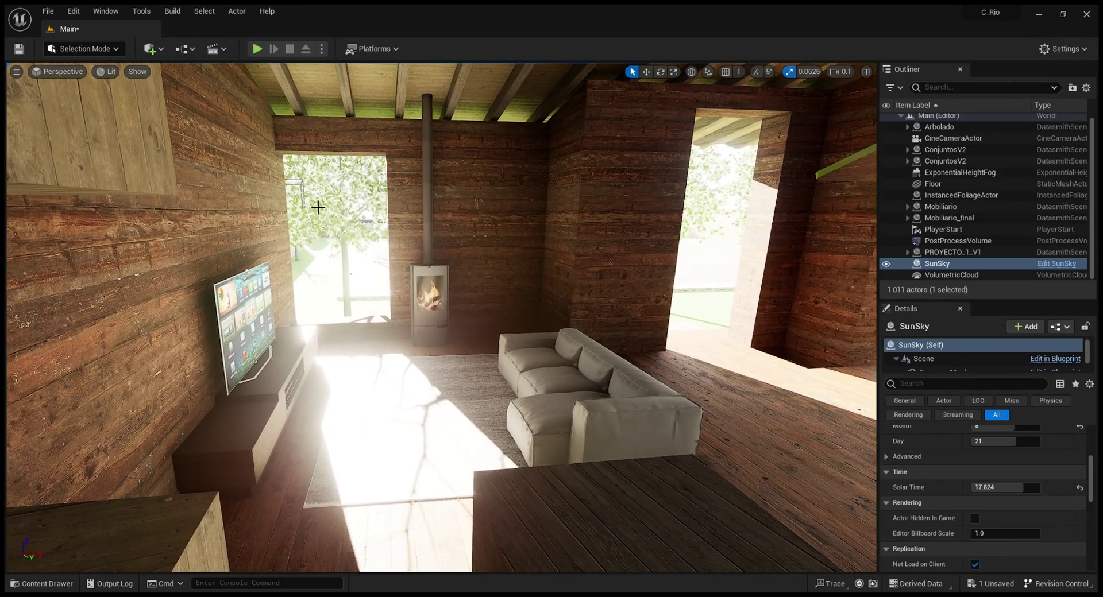
right_click_drag(345, 270, 490, 460)
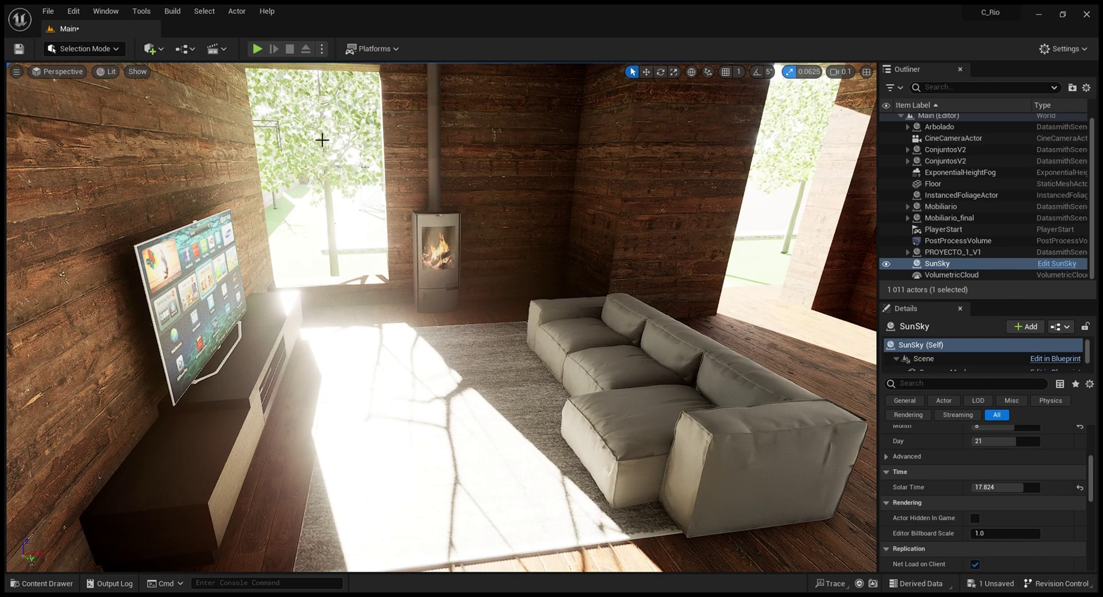
right_click_drag(446, 458, 478, 518)
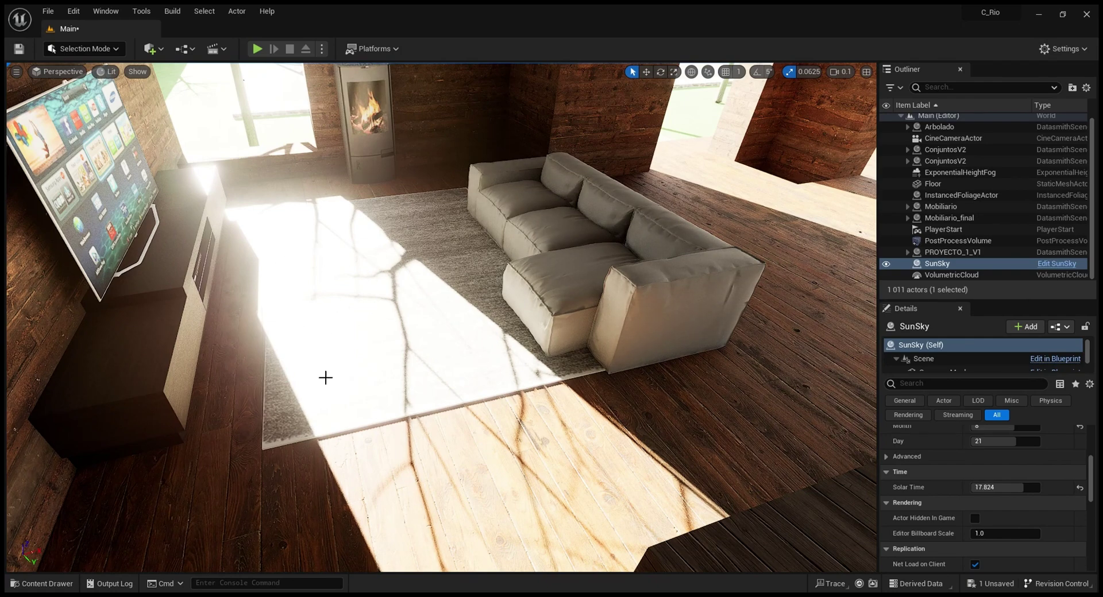
right_click_drag(326, 378, 332, 342)
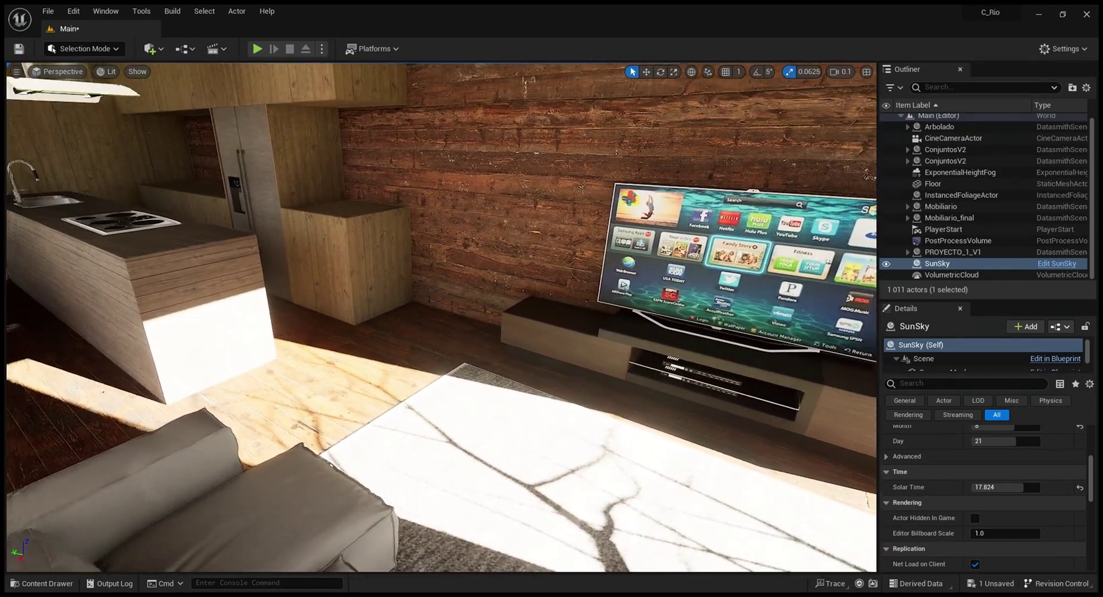
Step: View the dining table and kitchen island and set the SunSky's Solar Time to 11.2
key("a")
right_click_drag(331, 342, 296, 352)
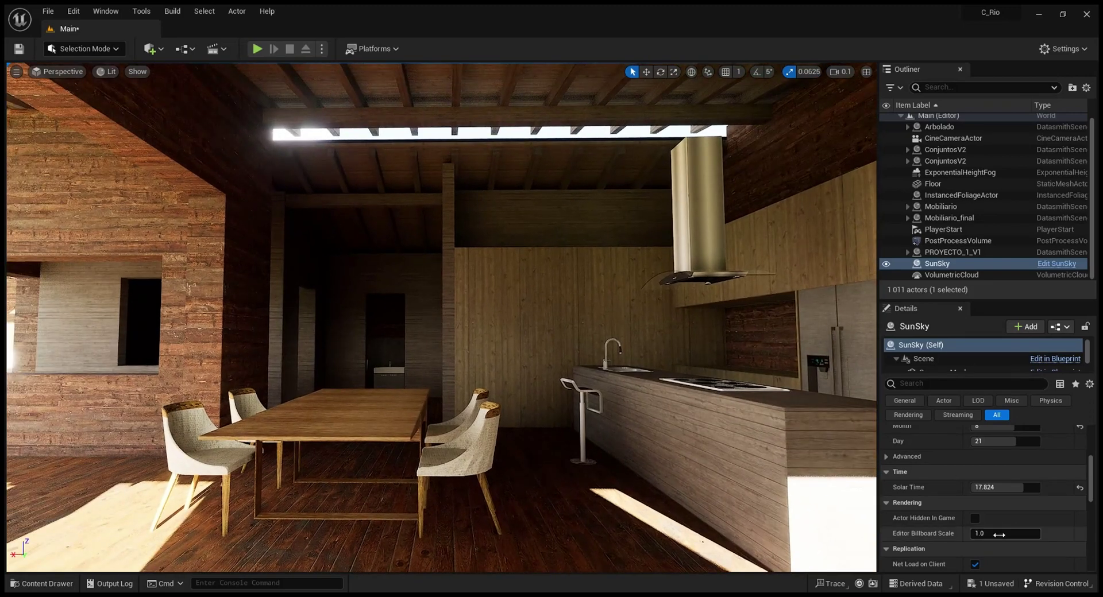
left_click_drag(1027, 490, 1007, 491)
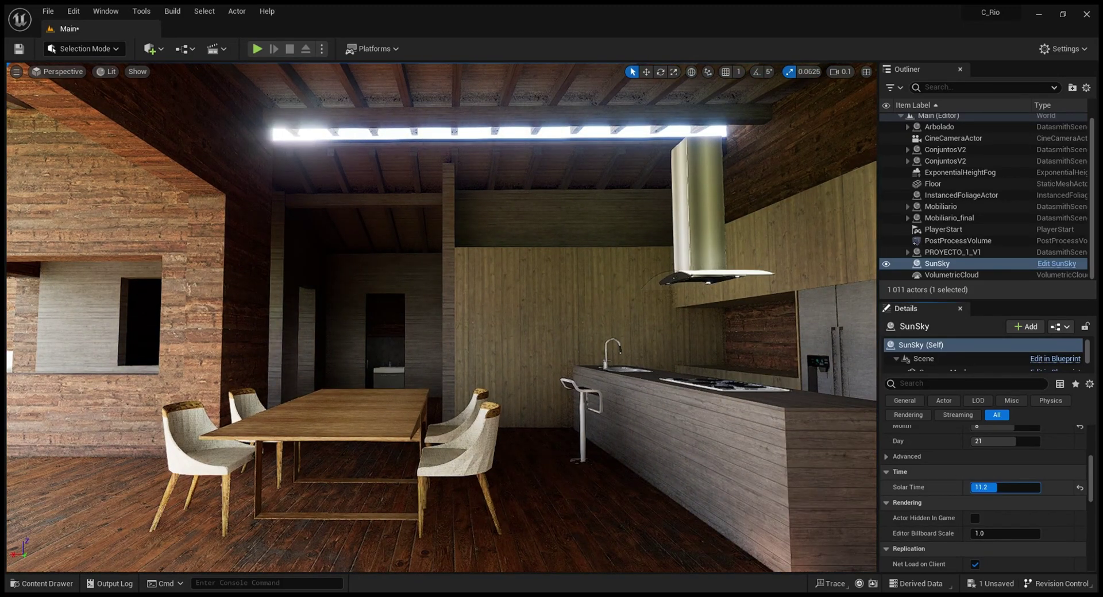
Step: Examine the 11.2 solar time lighting in the hallway, bathroom doorway, kitchen and dining area
right_click_drag(718, 391, 574, 322)
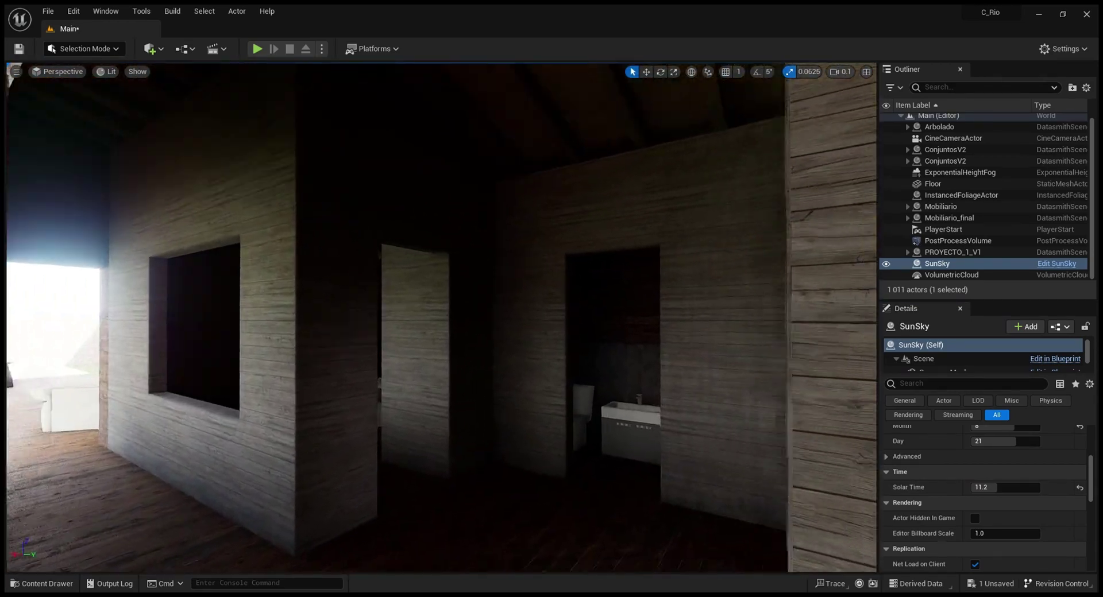
key("w")
right_click_drag(443, 316, 562, 219)
key("s")
key("s")
key("a")
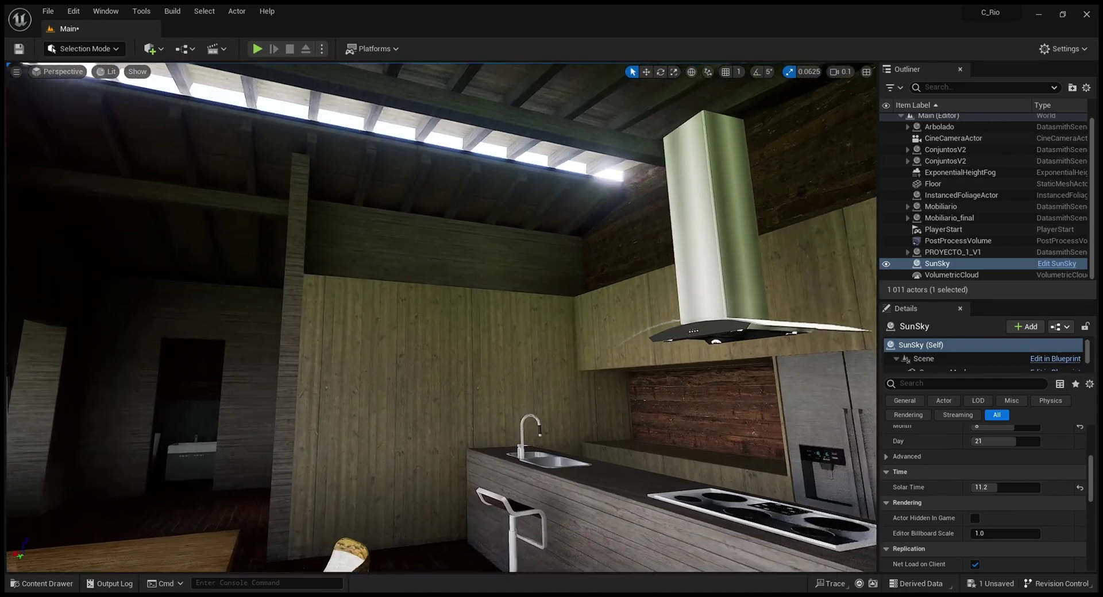
right_click_drag(351, 253, 202, 250)
key("d")
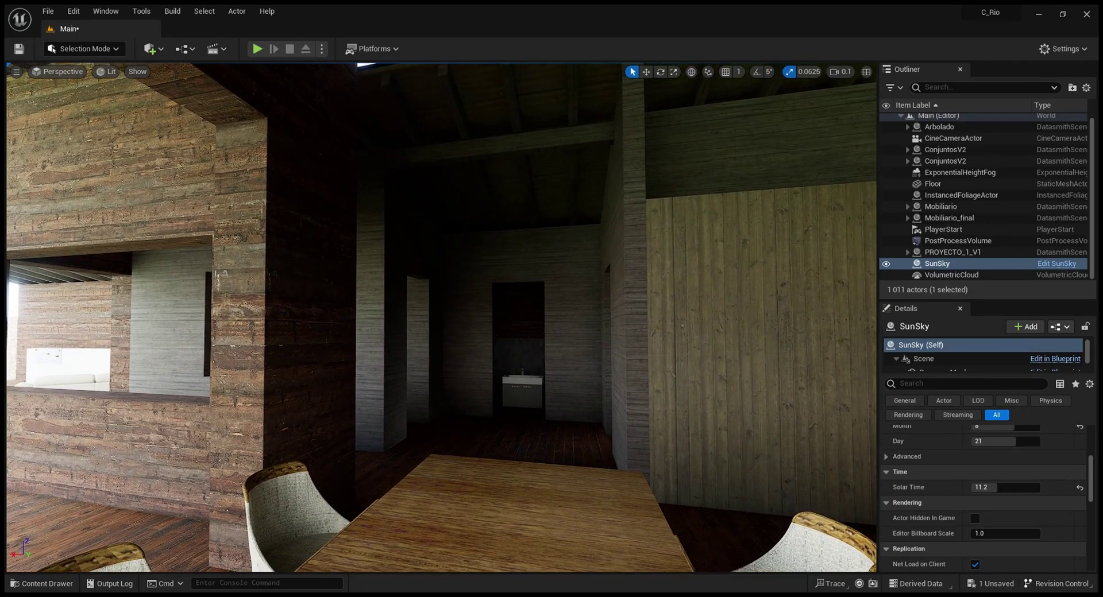
Step: Examine the light coming through the roof skylight over the dining table, hallway and kitchen wall
right_click_drag(407, 397, 467, 373)
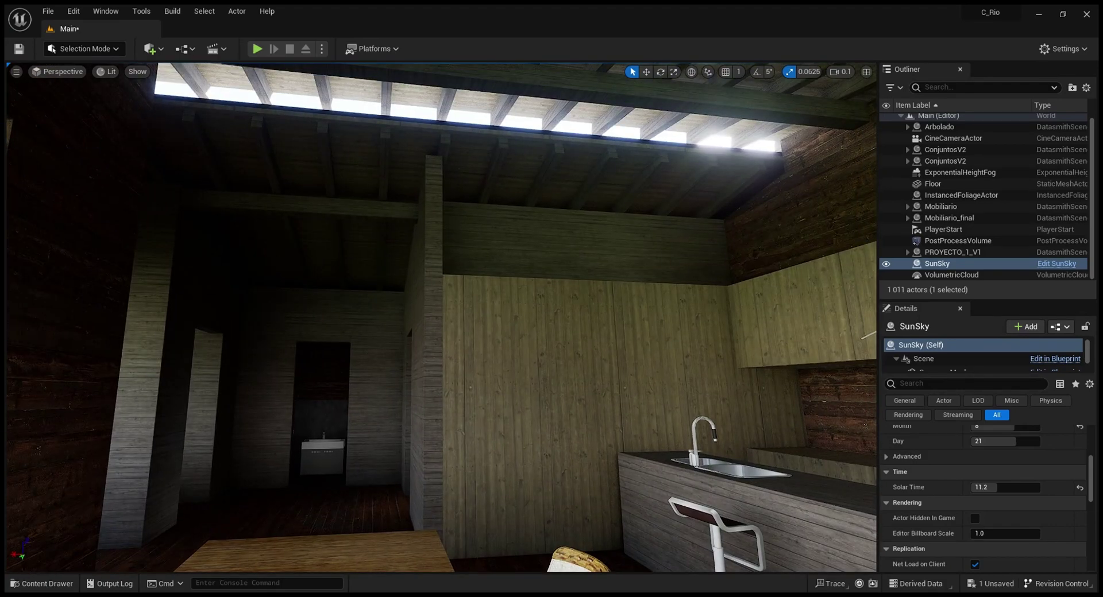
right_click_drag(285, 430, 231, 294)
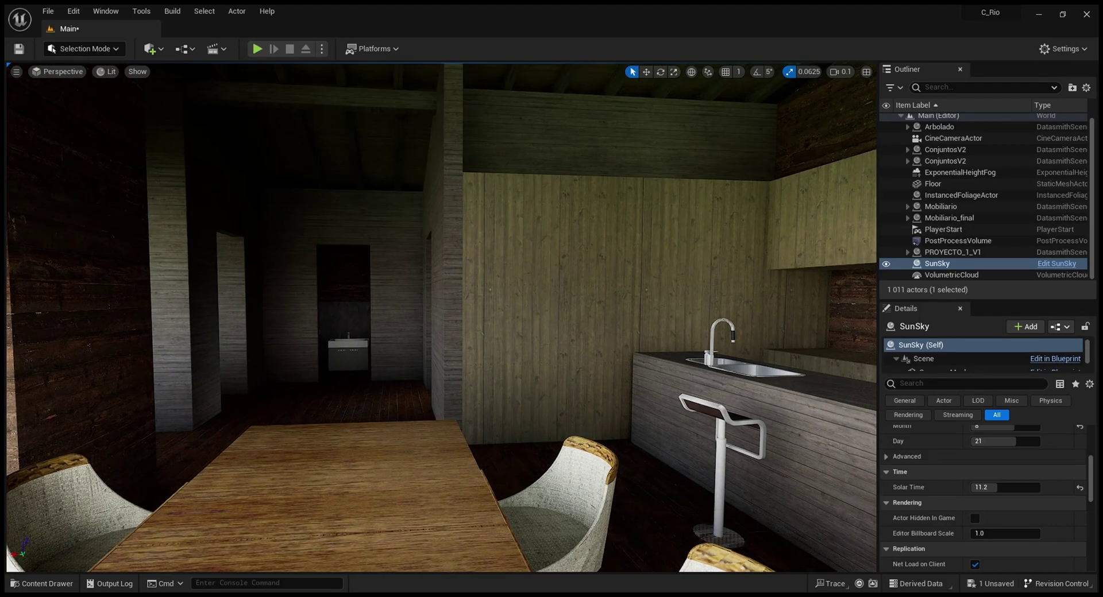
right_click_drag(83, 243, 84, 172)
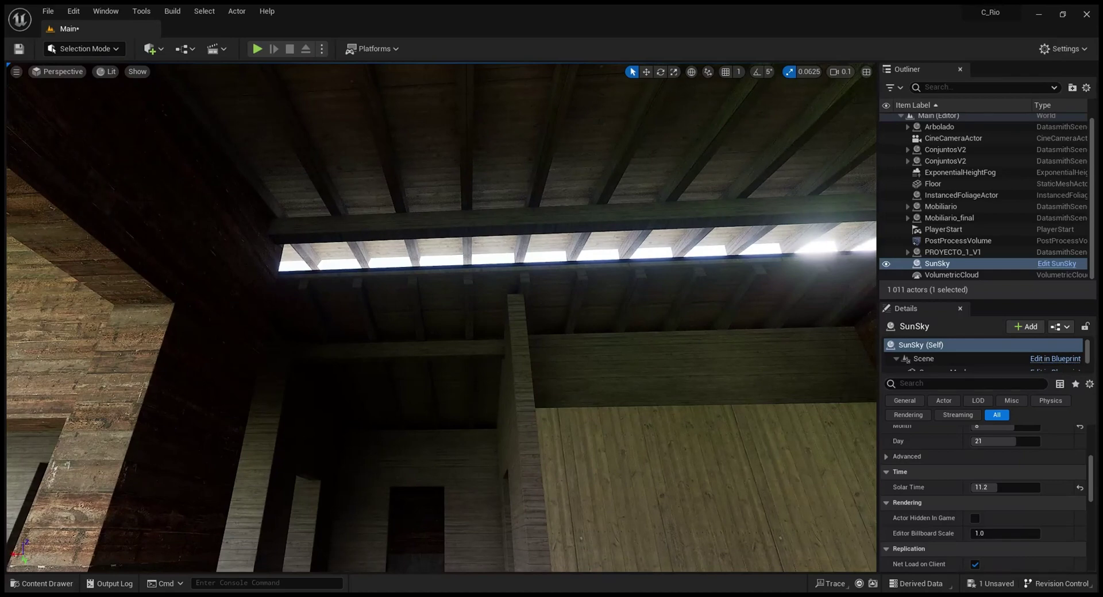
right_click_drag(83, 243, 152, 241)
right_click_drag(348, 293, 628, 267)
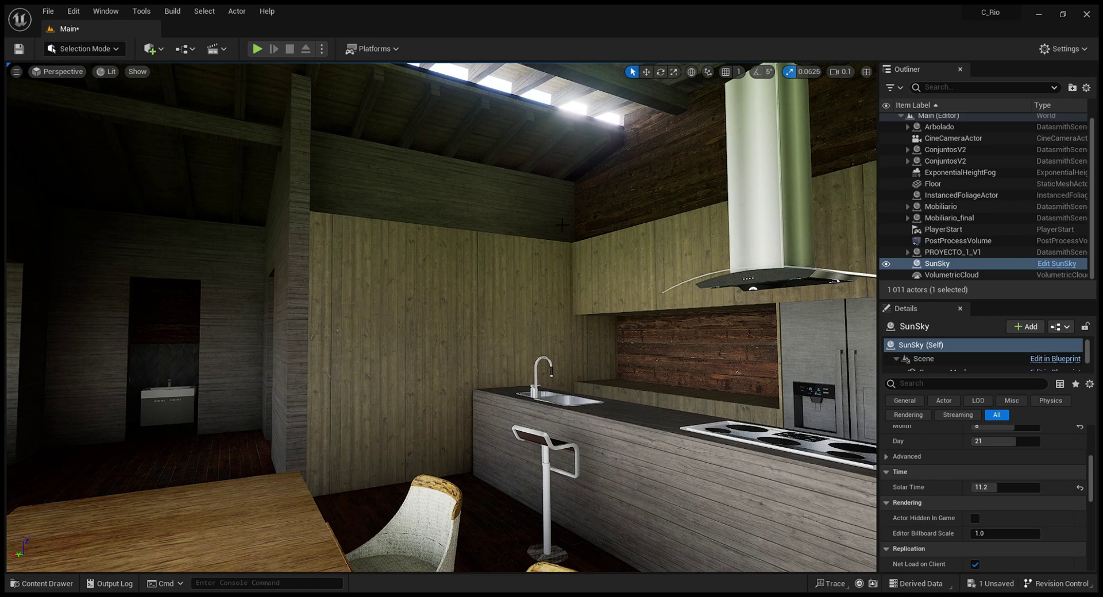
Step: Examine the kitchen from beside the hallway partition, and the dining and living area towards the windows
right_click_drag(319, 349, 414, 342)
key("w")
right_click_drag(258, 299, 298, 301)
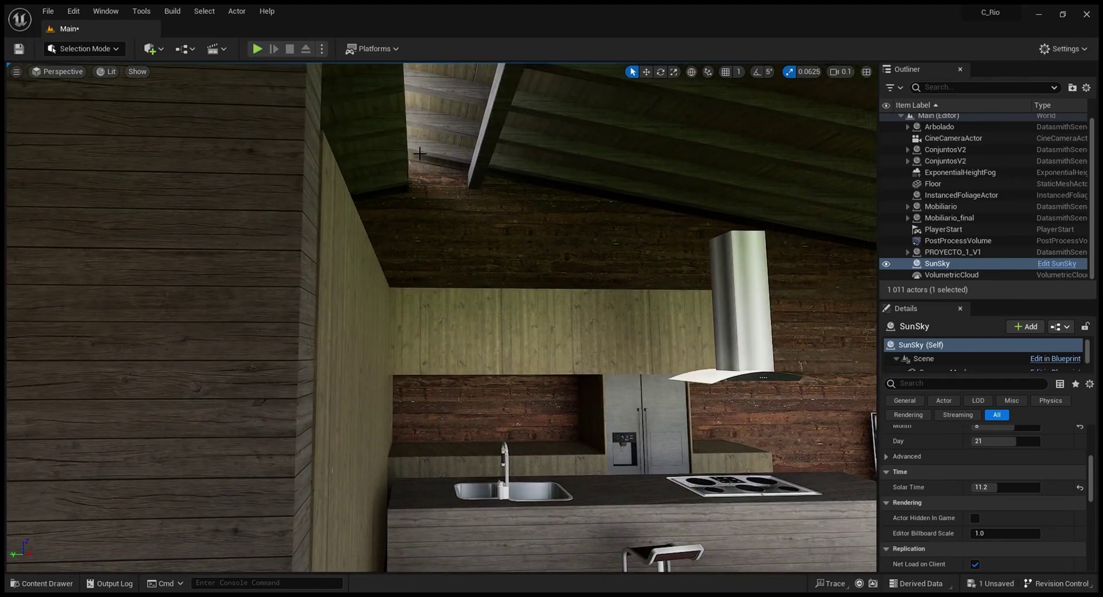
mouse_move(392, 476)
right_mouse_down()
mouse_move(468, 503)
mouse_move(407, 486)
right_mouse_up()
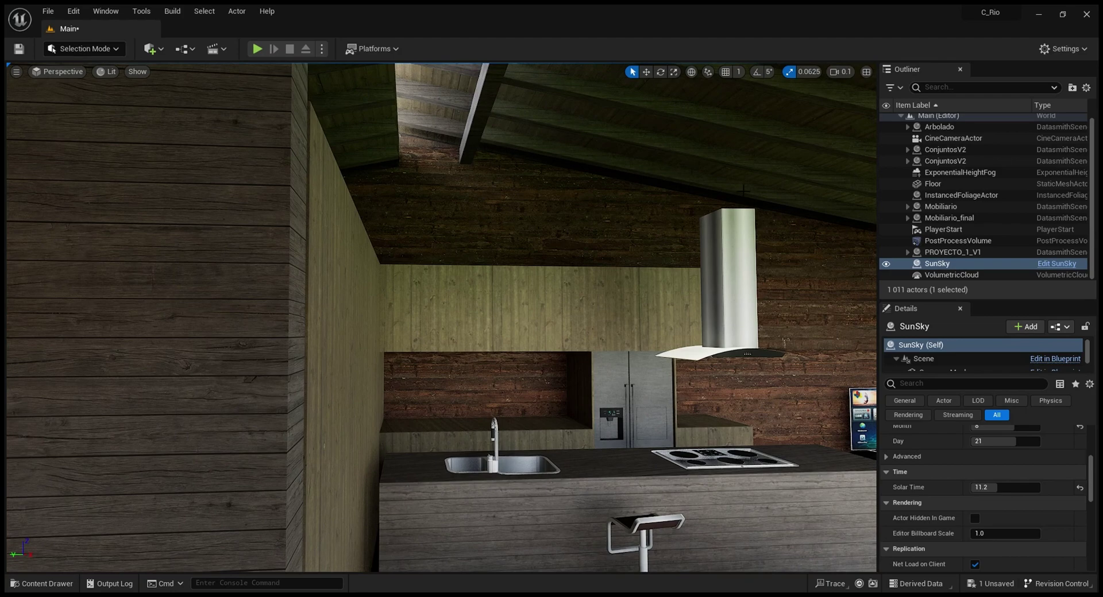
right_click_drag(560, 171, 654, 186)
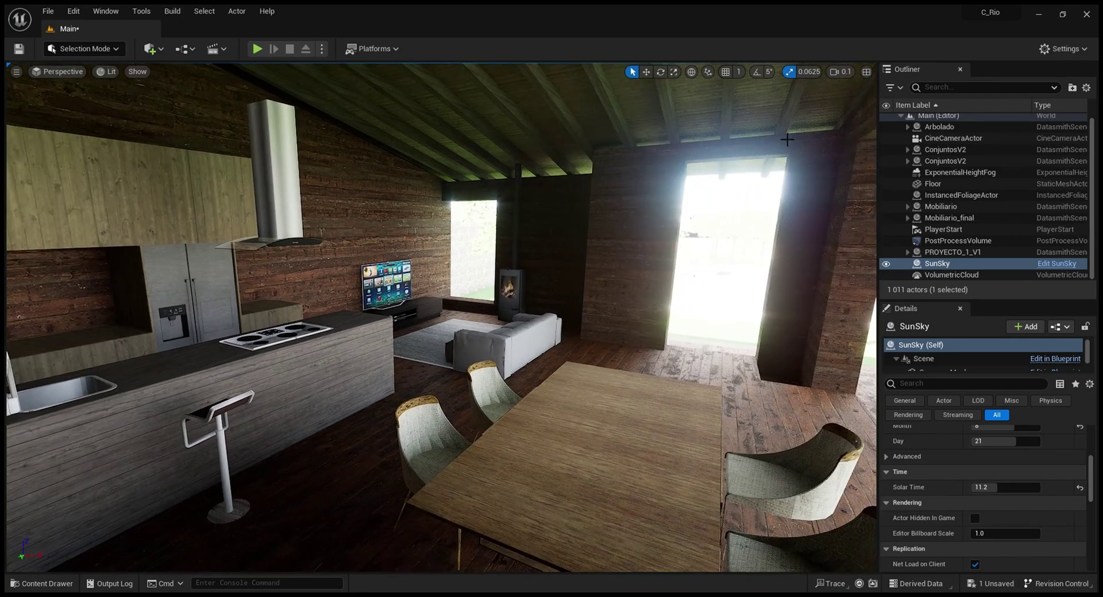
right_click_drag(539, 270, 583, 310)
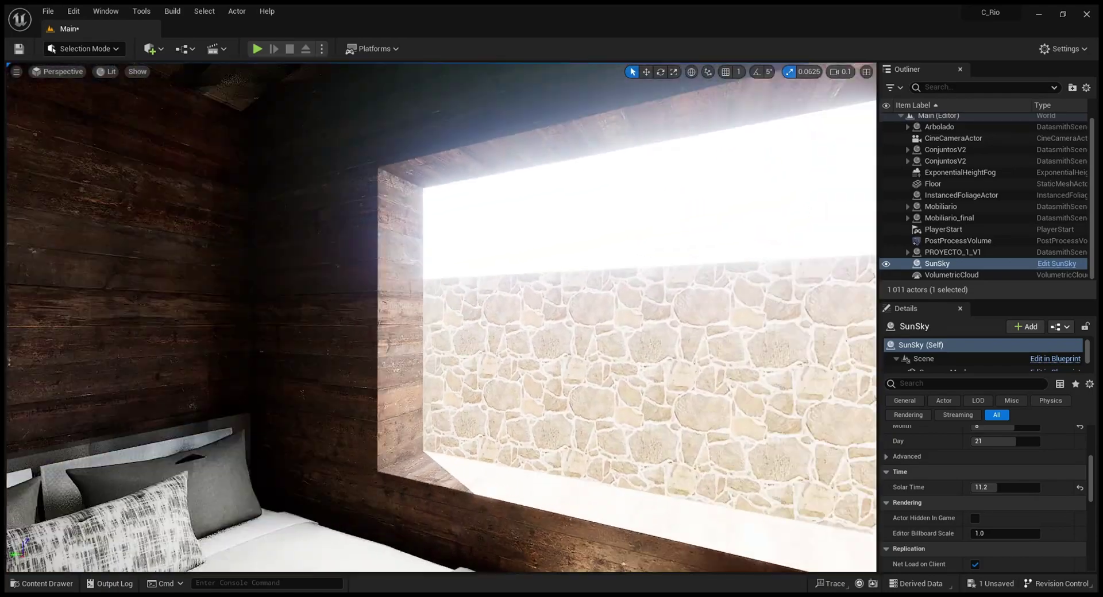
Step: Examine the light falling from the bedroom window onto the light wall beside the bed
right_click_drag(441, 317, 368, 328)
right_click_drag(442, 317, 238, 251)
right_click_drag(450, 272, 445, 272)
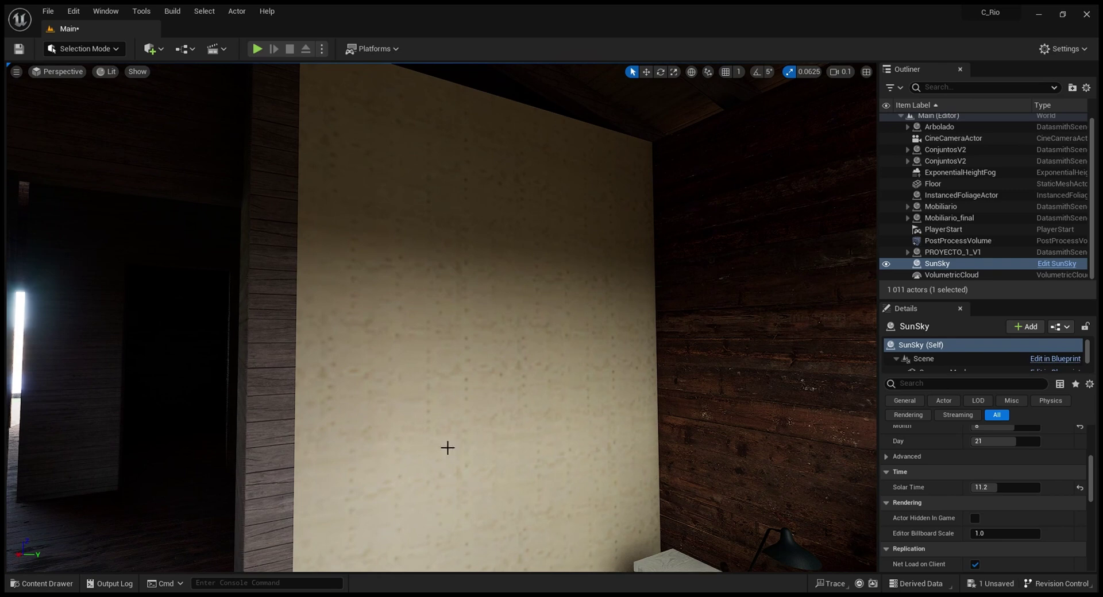
right_click_drag(629, 222, 561, 243)
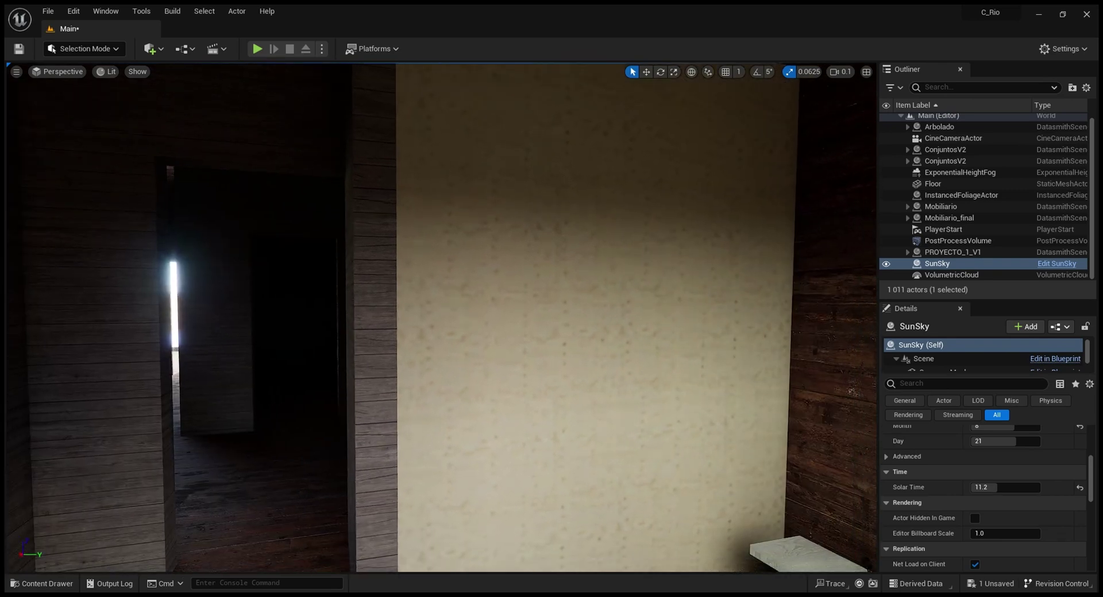
mouse_move(383, 308)
right_mouse_down()
mouse_move(383, 247)
mouse_move(402, 239)
mouse_move(383, 308)
right_mouse_up()
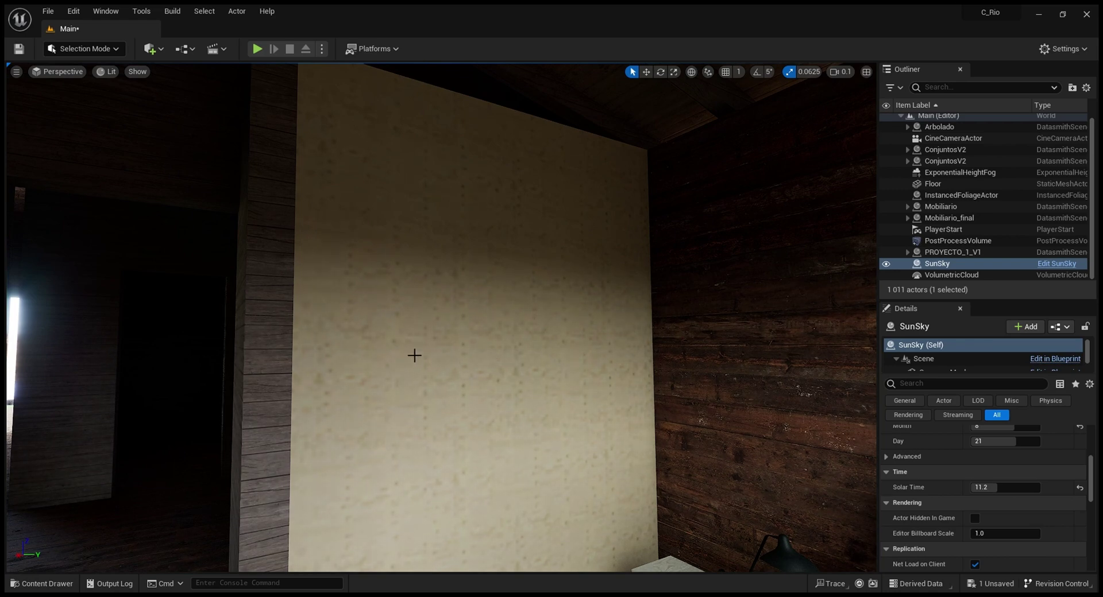
right_click_drag(414, 357, 310, 356)
mouse_move(512, 362)
right_mouse_down()
mouse_move(503, 408)
mouse_move(520, 339)
mouse_move(511, 362)
right_mouse_up()
mouse_move(366, 370)
right_mouse_down()
mouse_move(345, 371)
mouse_move(459, 366)
mouse_move(364, 369)
right_mouse_up()
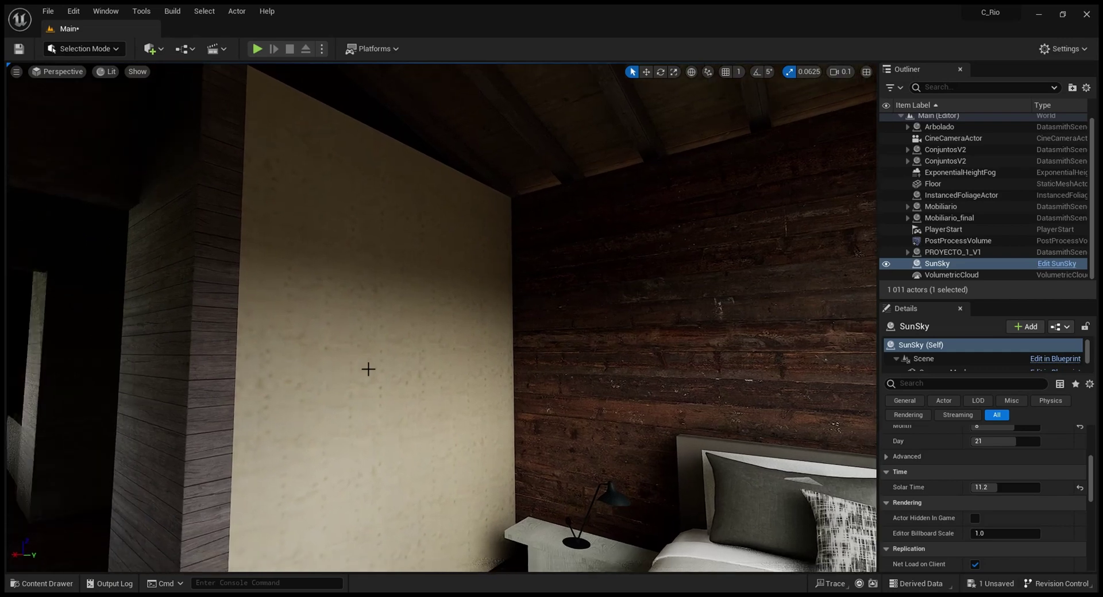
Step: Go from the bedroom into the bathroom and inspect the lighting on the washbasin and shower
right_click_drag(278, 458, 302, 478)
key("w")
key("w")
right_click_drag(212, 457, 190, 431)
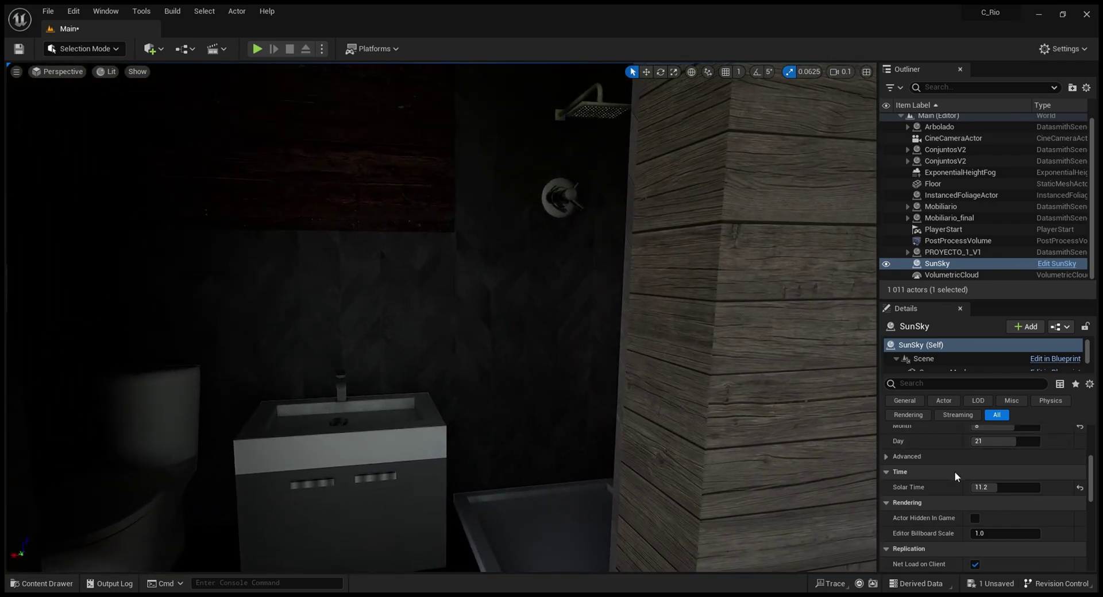
Step: Select the PostProcessVolume, set its Min EV100 to about -1.08 and view the bathroom walls, toilet and washbasin
left_click(943, 242)
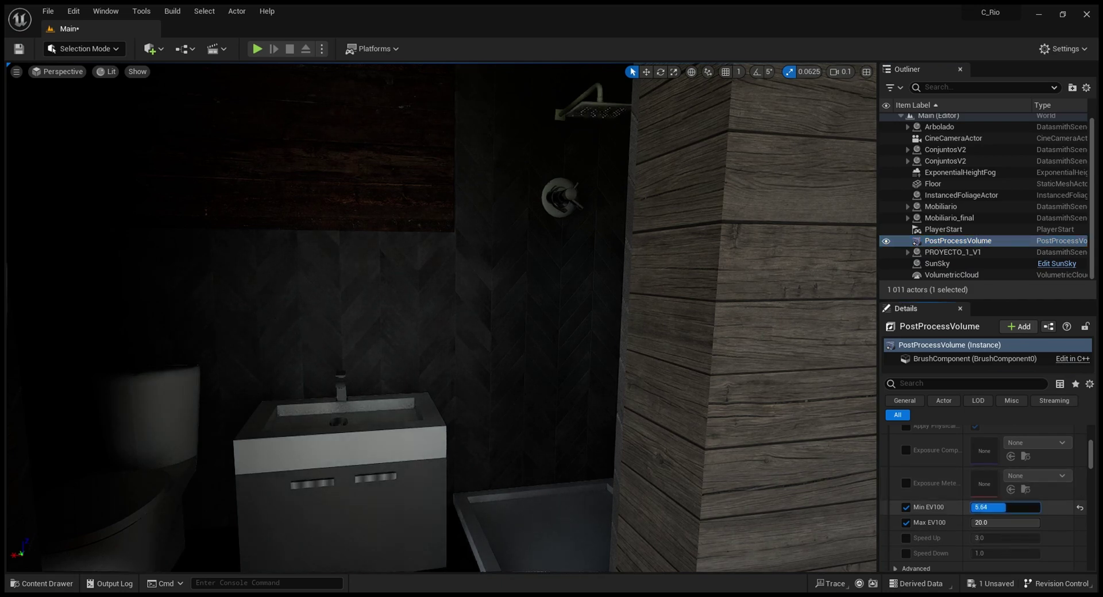
right_click_drag(575, 321, 528, 420)
key("w")
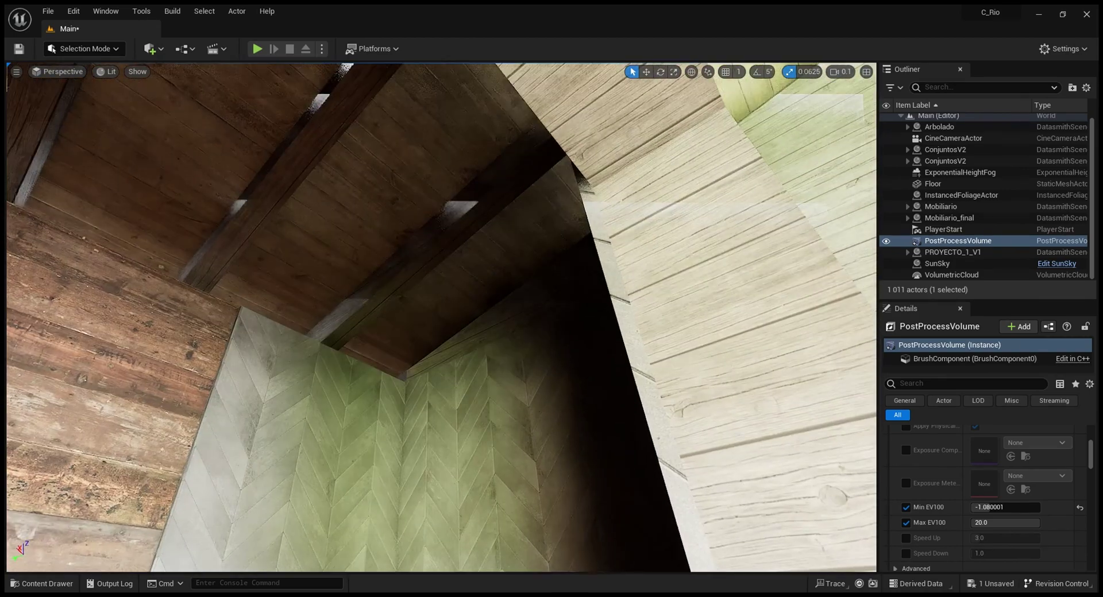
right_click_drag(441, 317, 315, 434)
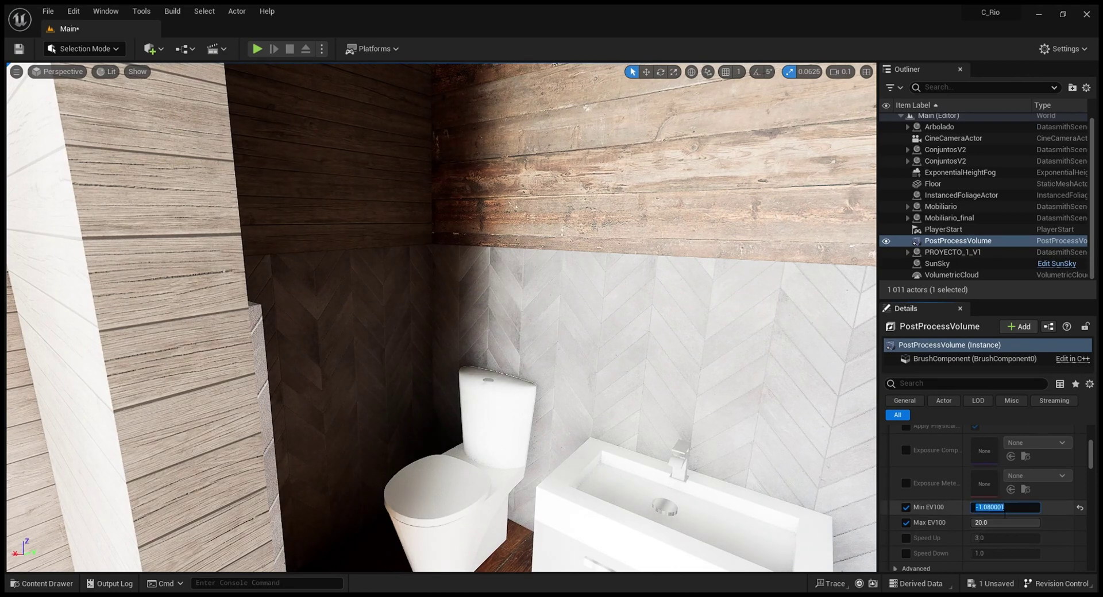
Step: Set the PostProcessVolume's Min EV100 to 9.0 and view the bedroom window and doorway
type("0")
key("Return")
right_click_drag(441, 322, 350, 287)
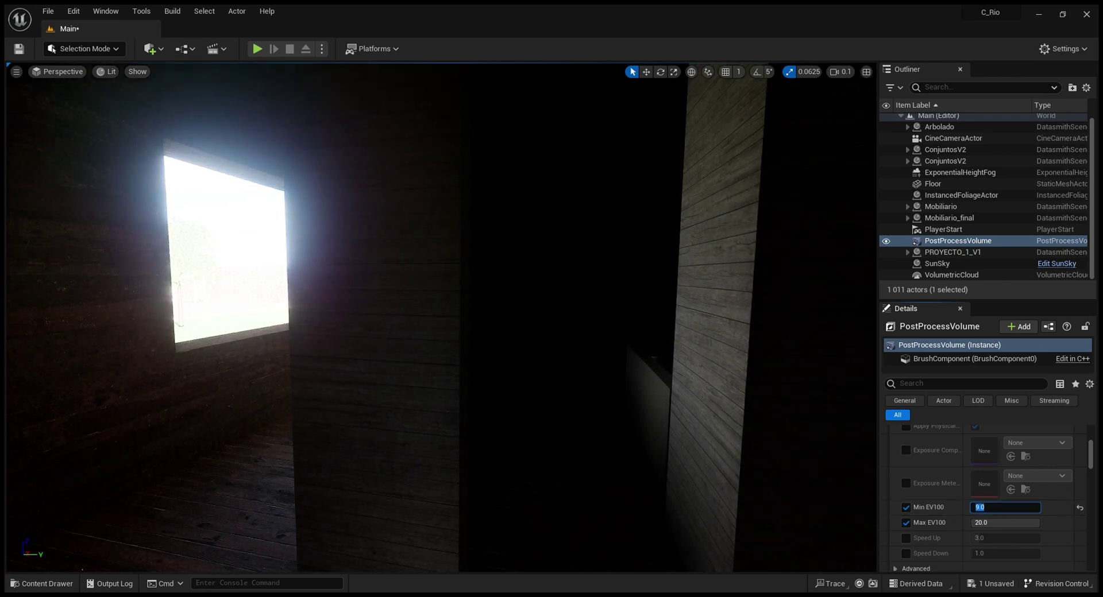
right_click_drag(441, 321, 443, 273)
key("w")
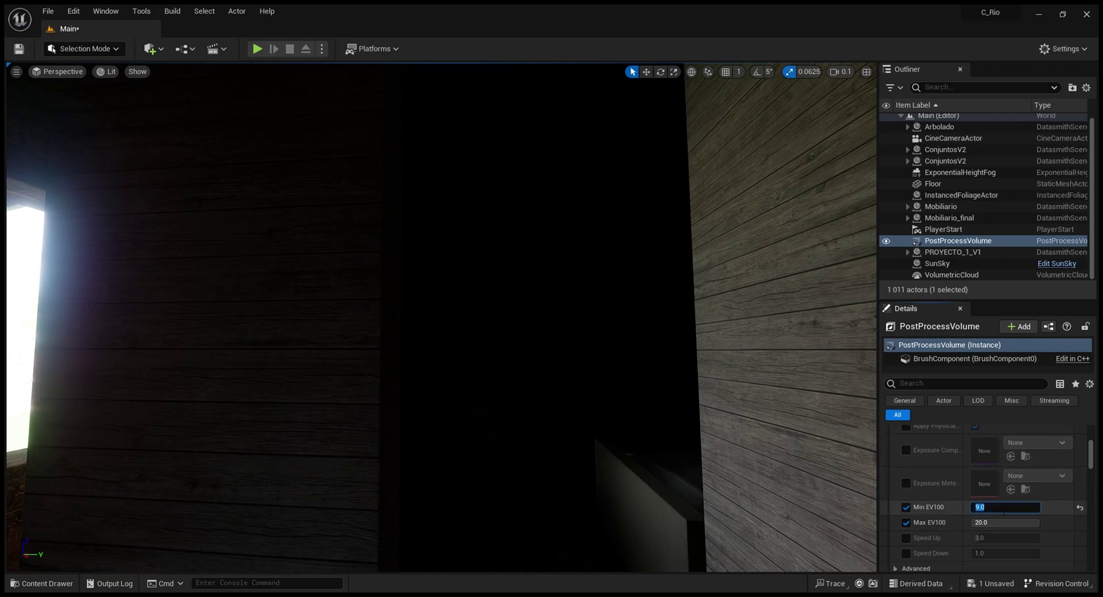
Step: Set the PostProcessVolume's Min EV100 to 5.0 and view the bed and its surrounding walls
type("5")
key("Return")
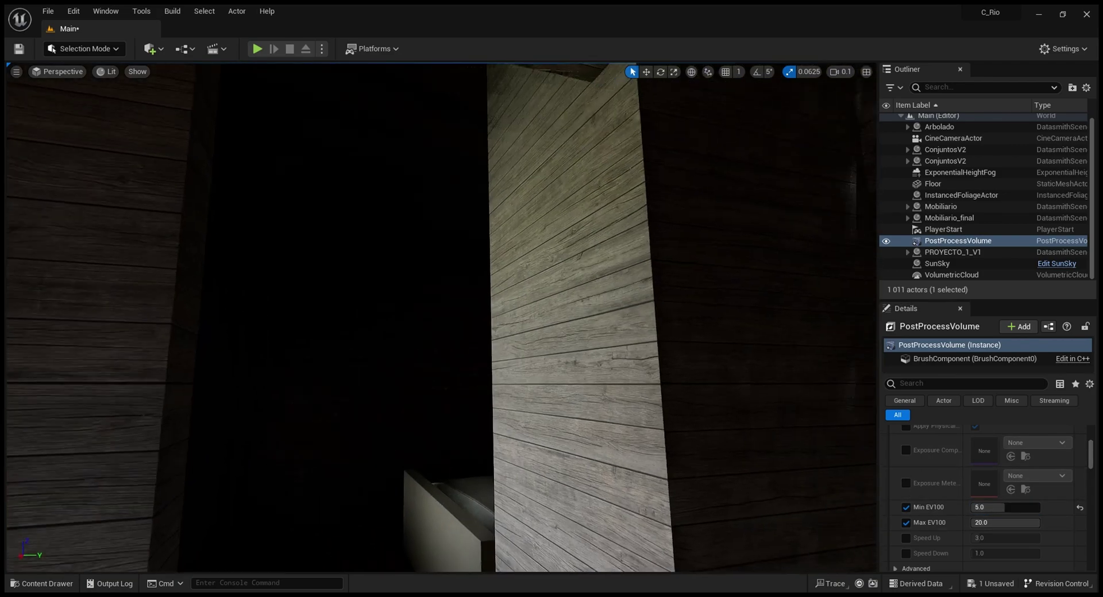
key("w")
right_click_drag(441, 320, 657, 303)
key("a")
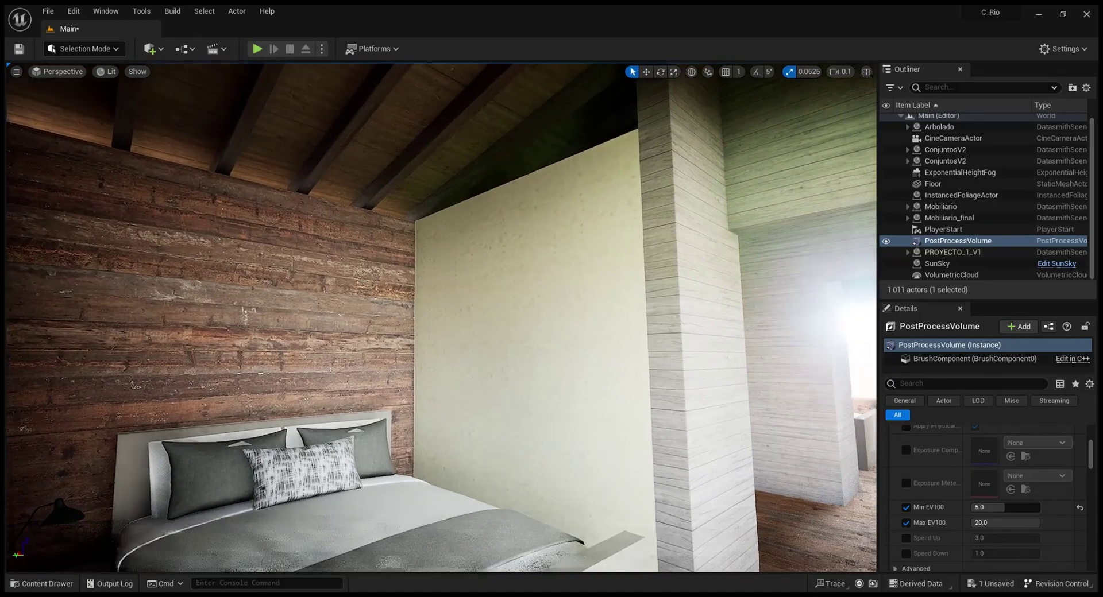
Step: Examine the exposure on the bed, the wood walls and the floor leading to the corridor
right_click_drag(583, 330, 590, 350)
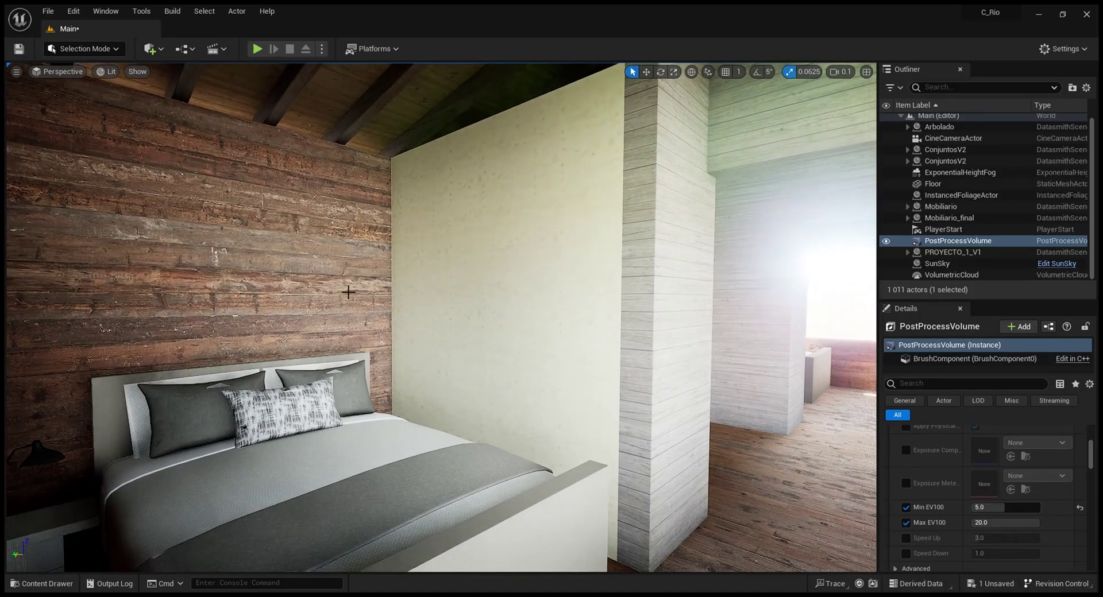
right_click_drag(347, 293, 333, 326)
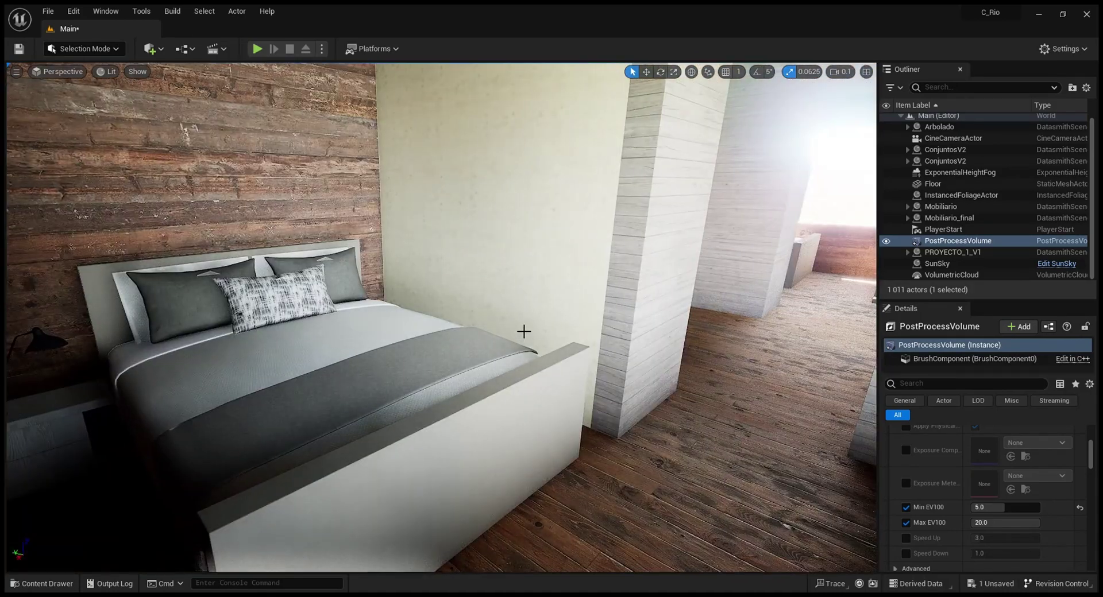
right_click_drag(524, 331, 350, 335)
key("s")
key("s")
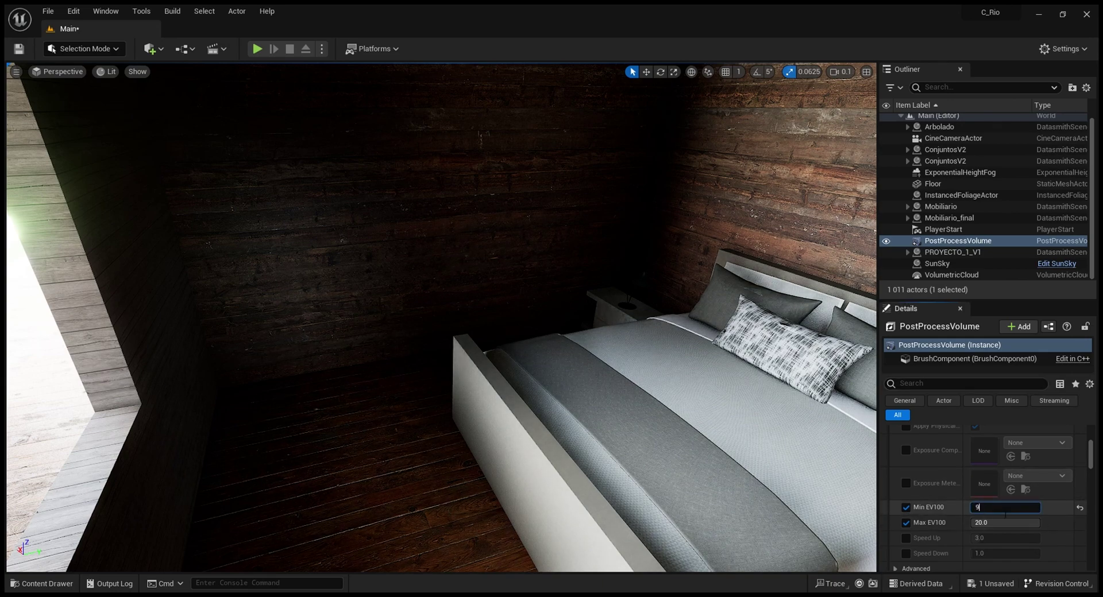
Step: Set the PostProcessVolume's Min EV100 back to 9.0 and move out to view the covered terrace
key("Return")
right_click_drag(632, 321, 669, 306)
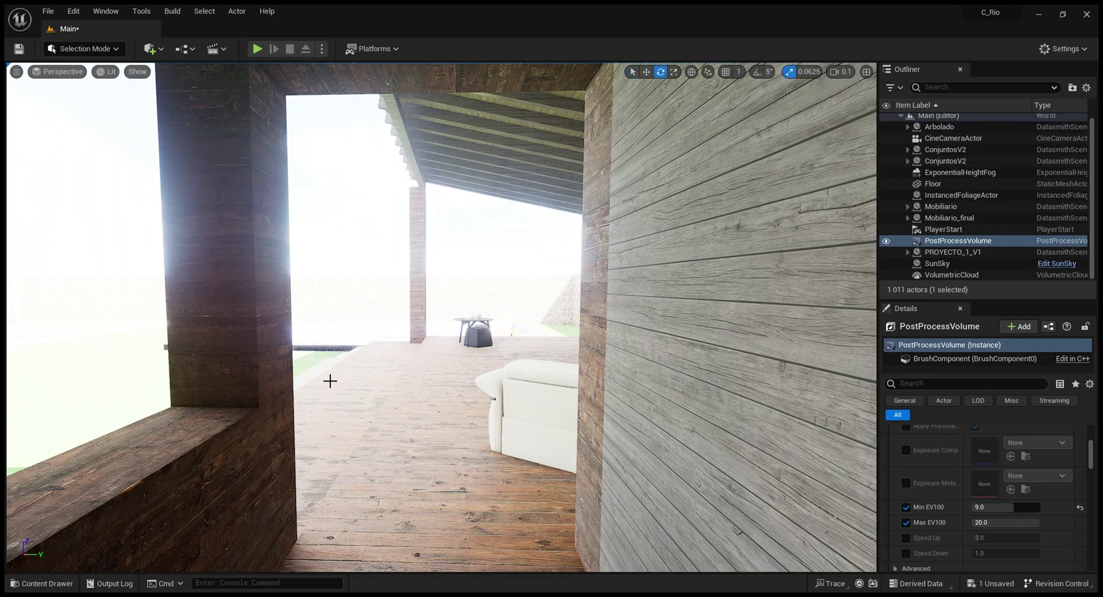
right_click_drag(385, 371, 422, 397)
key("w")
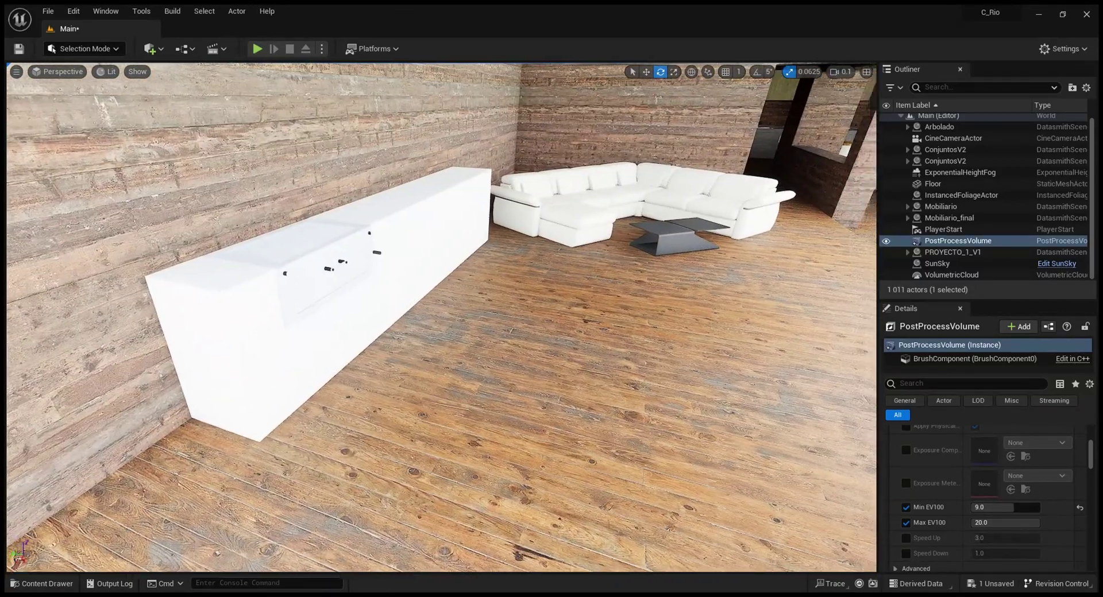
Step: Examine the exposure across the terrace sofa, wood floor and round table, then out to the pool and lawn
right_click_drag(422, 368, 425, 308)
right_click_drag(552, 247, 597, 288)
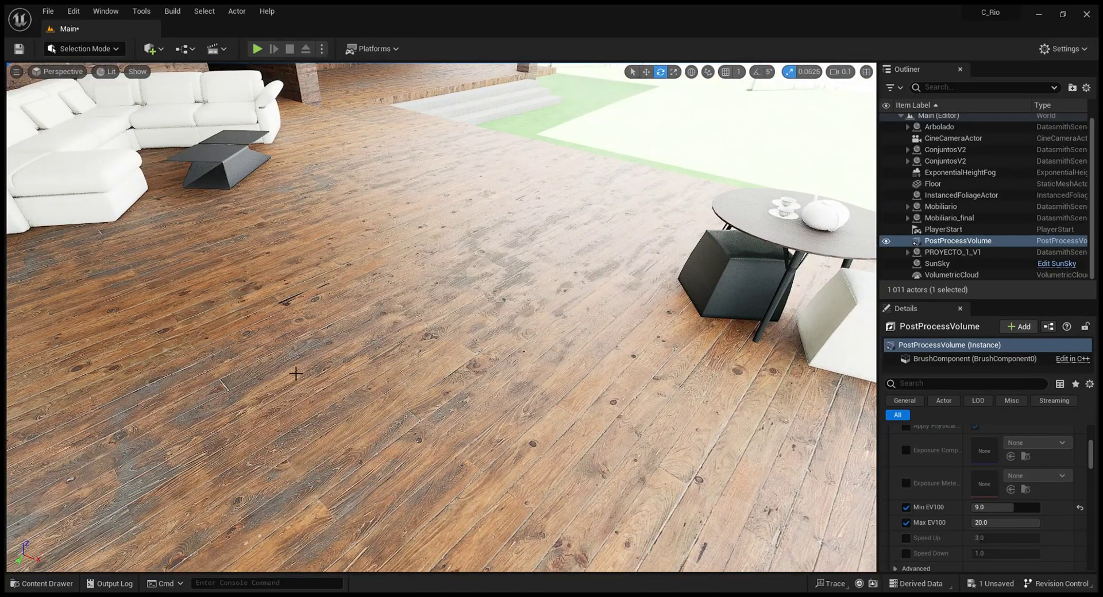
right_click_drag(296, 374, 290, 327)
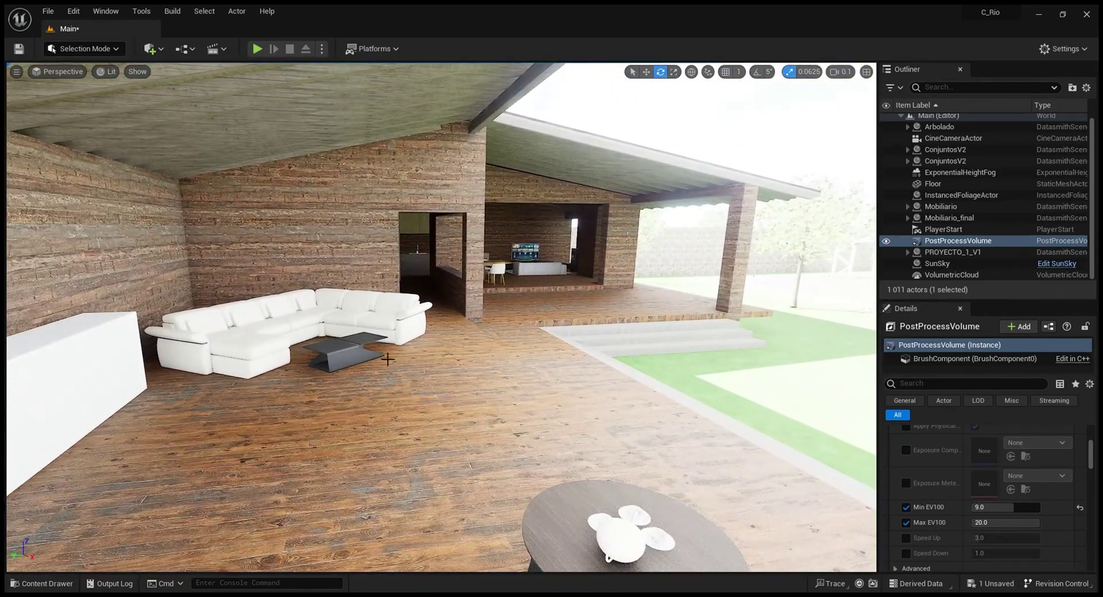
mouse_move(261, 368)
right_mouse_down()
mouse_move(279, 379)
mouse_move(236, 343)
mouse_move(187, 333)
mouse_move(264, 372)
mouse_move(250, 372)
right_mouse_up()
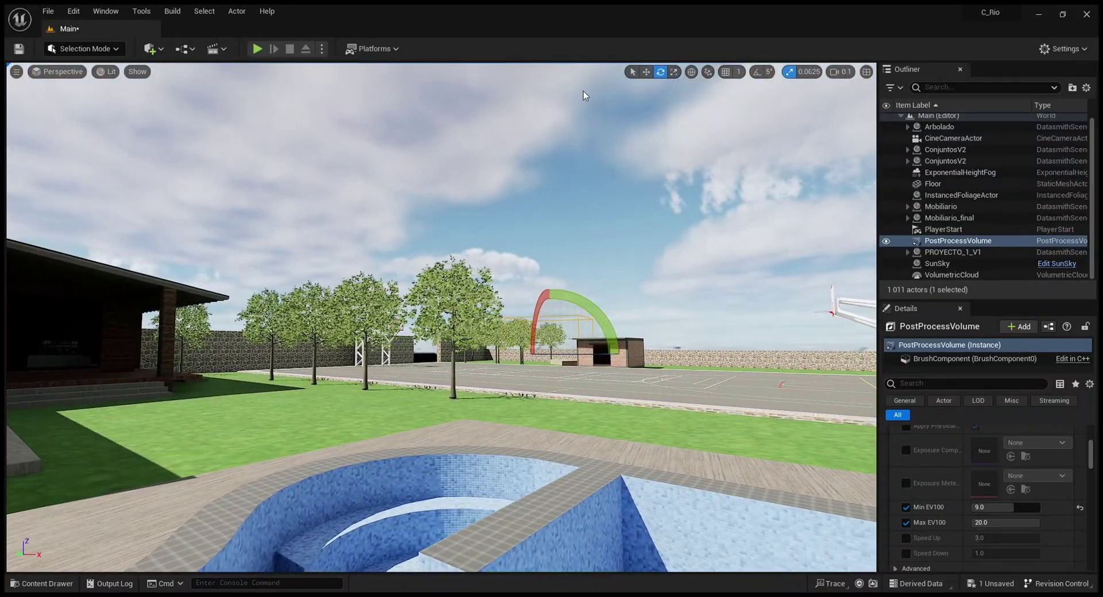
Step: Deselect the PostProcessVolume and view the pool, the grounds and the house's entrance facade
left_click(561, 205)
mouse_move(586, 278)
right_mouse_down()
mouse_move(573, 269)
mouse_move(550, 279)
mouse_move(583, 276)
right_mouse_up()
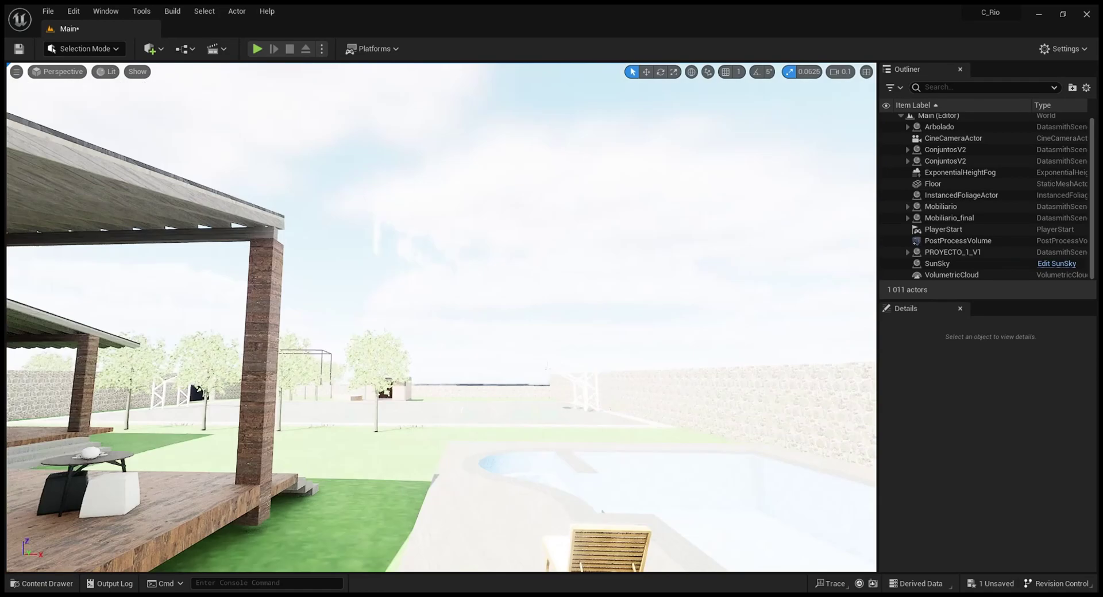
right_click_drag(442, 317, 374, 321)
right_click_drag(382, 222, 378, 221)
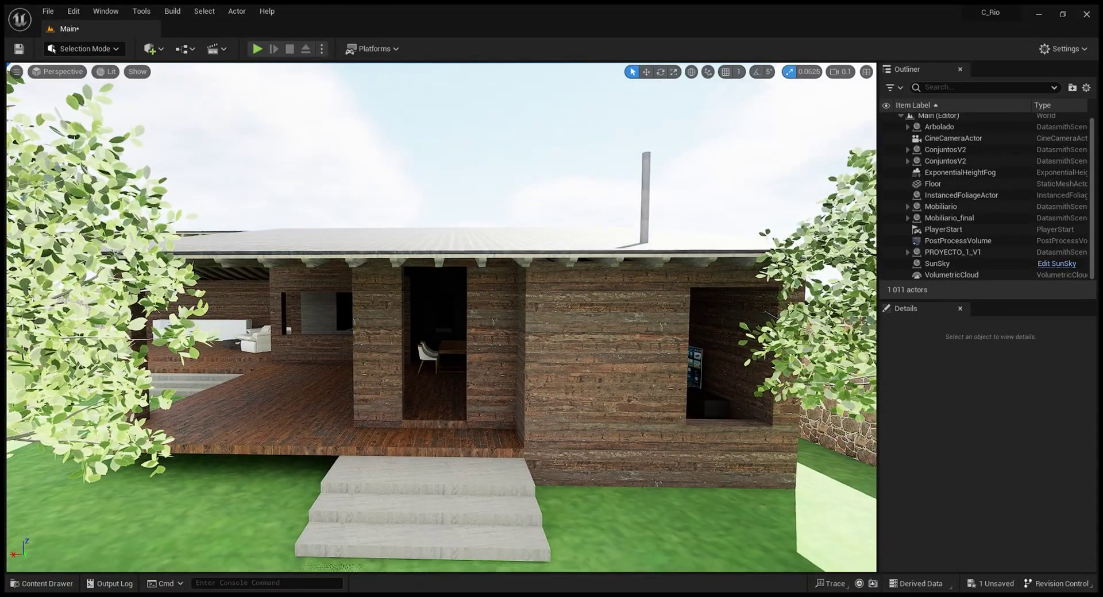
Step: Examine the lighting from the entrance facade around to the pool, boundary walls, lawn and covered terrace
right_click_drag(395, 212, 346, 205)
key("w")
right_click_drag(441, 317, 374, 320)
key("w")
key("w")
key("w")
right_click_drag(537, 316, 511, 298)
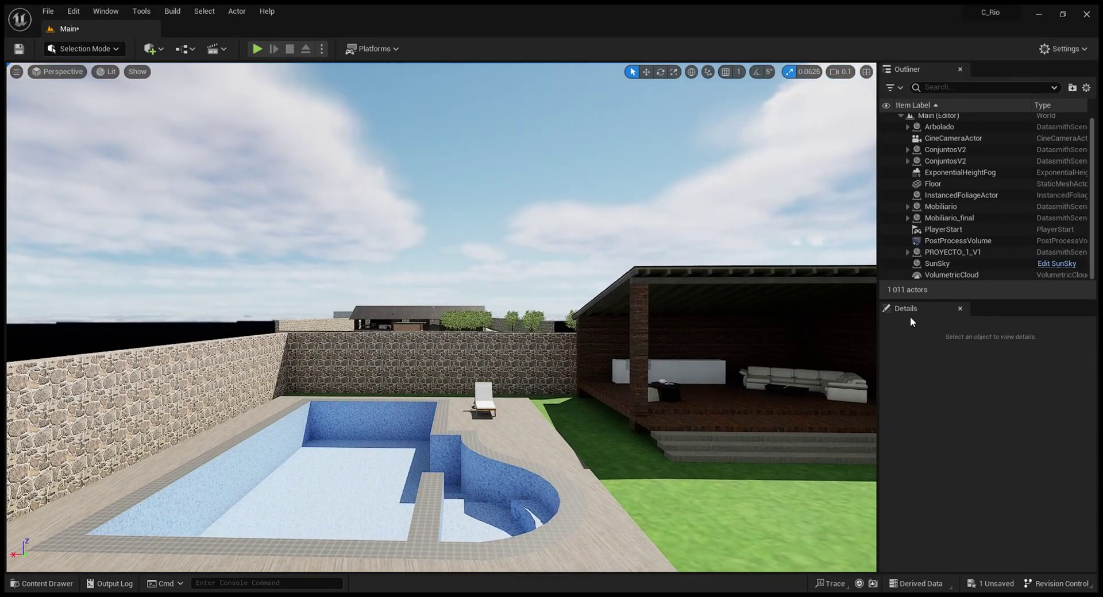
left_click(494, 356)
key("Escape")
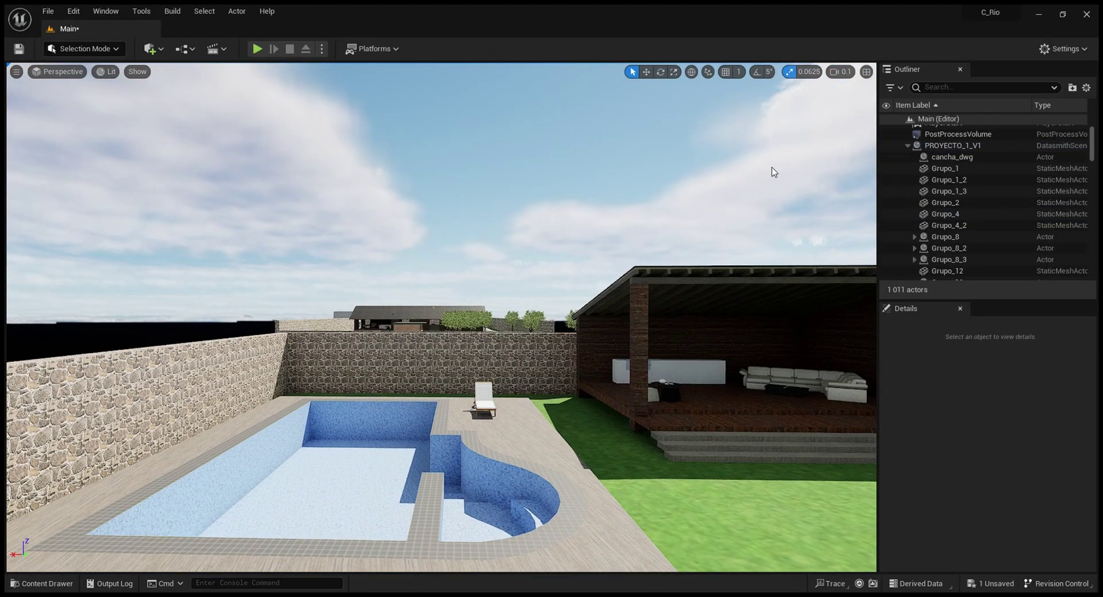
right_click_drag(577, 230, 609, 236)
right_click_drag(380, 266, 443, 263)
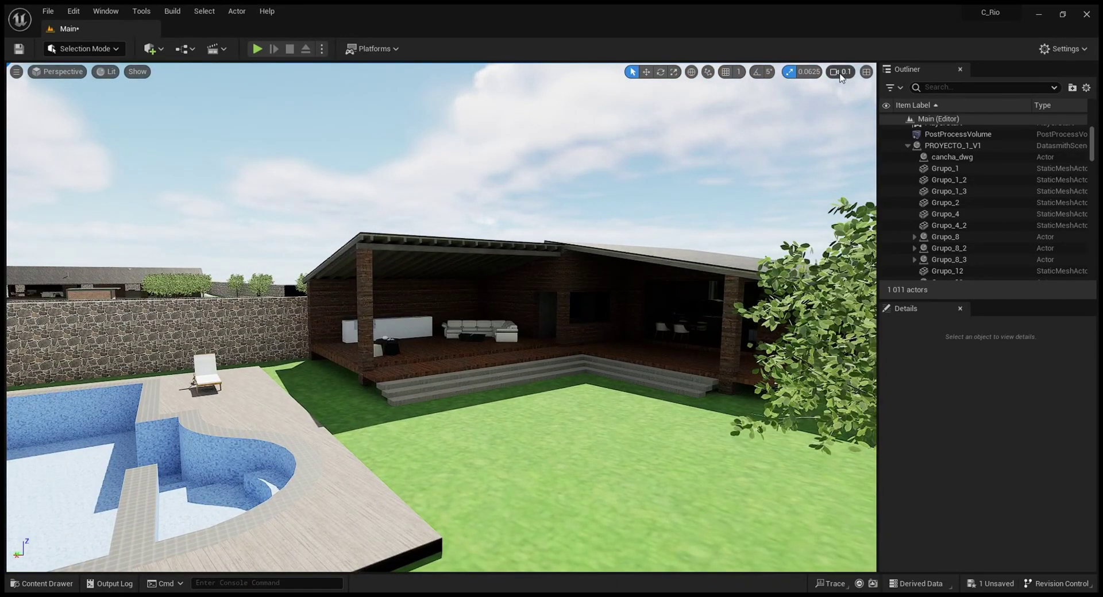
Step: Raise the camera speed to 3 and get an aerial view of the whole property with house, pool and sports court
left_click(866, 101)
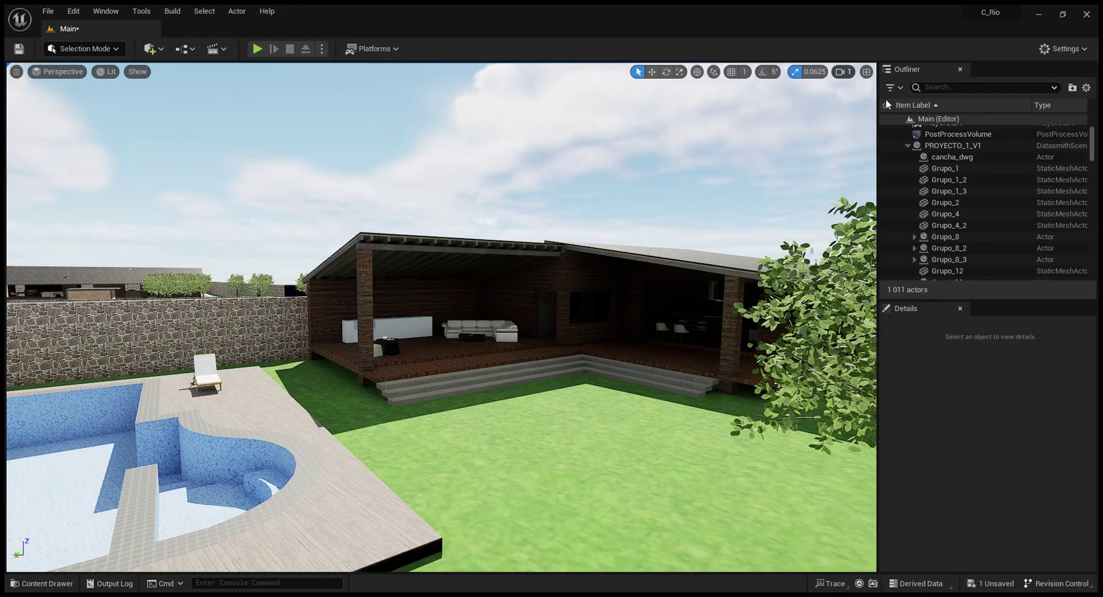
right_click_drag(689, 230, 503, 318)
key("w")
key("d")
key("a")
key("w")
key("s")
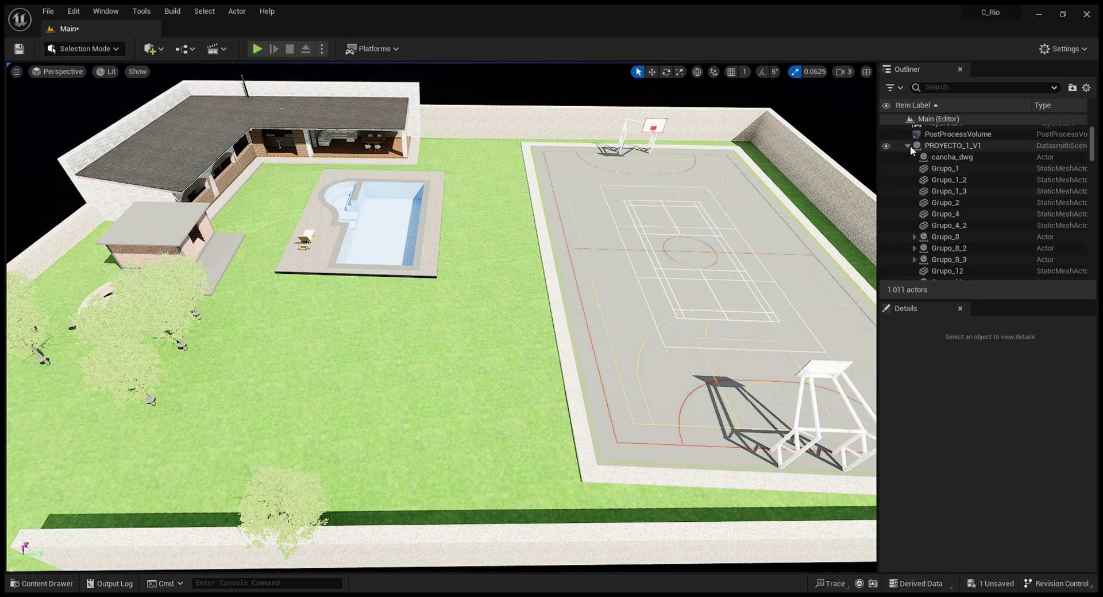
Step: Widen the Outliner and hide the Grupo_37 mesh nested in Grupo_48 under PROYECTO_1_V1
left_click_drag(877, 162, 851, 166)
left_click(874, 145)
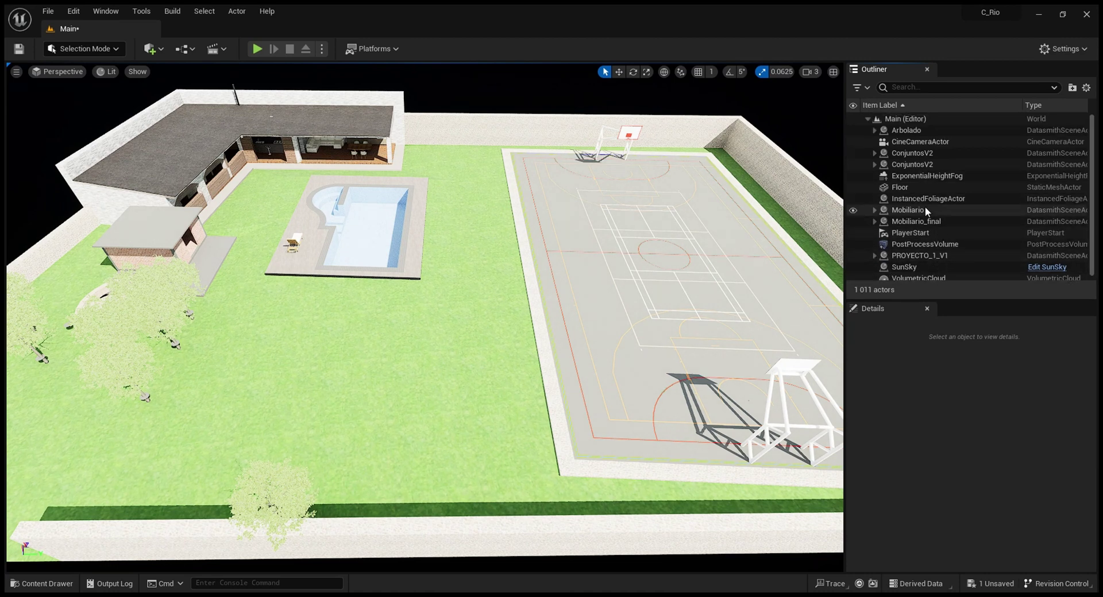
left_click(874, 252)
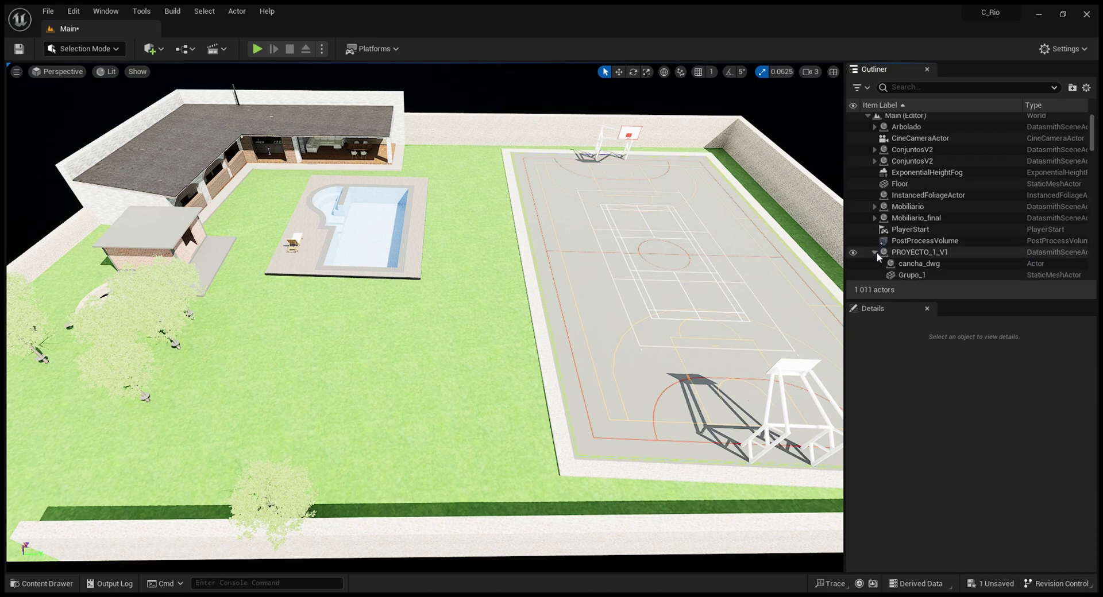
scroll(942, 250, "down", 3)
scroll(942, 244, "down", 8)
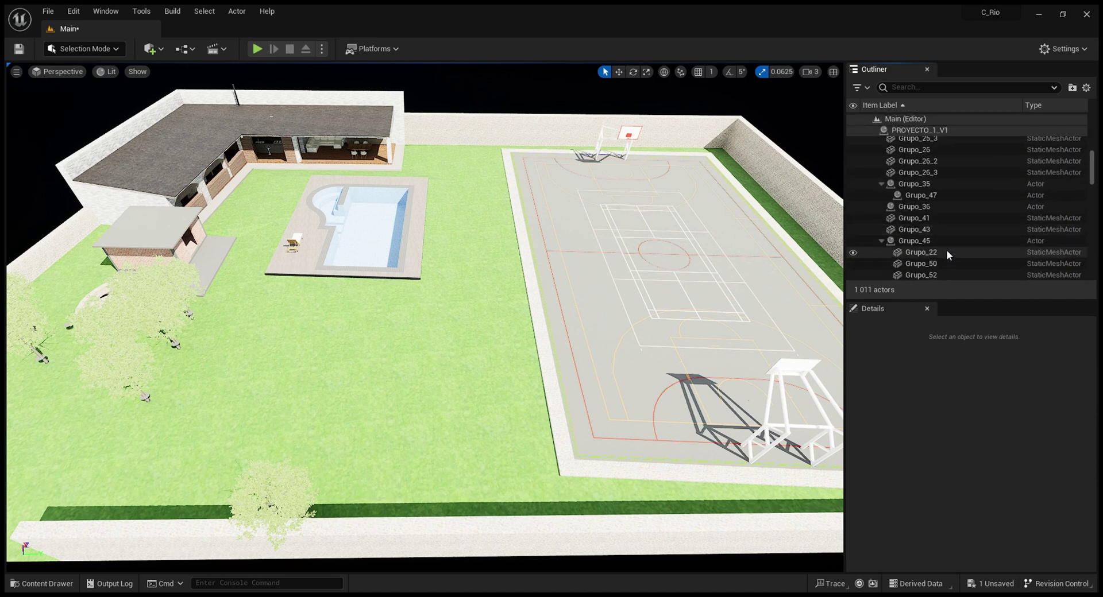
left_click(934, 183)
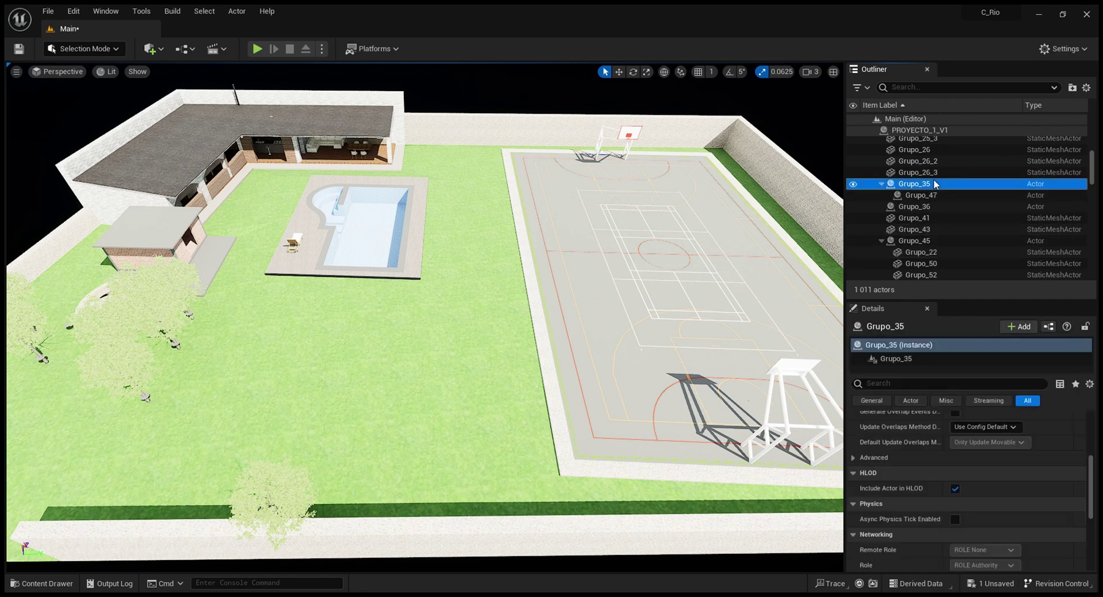
scroll(942, 229, "down", 5)
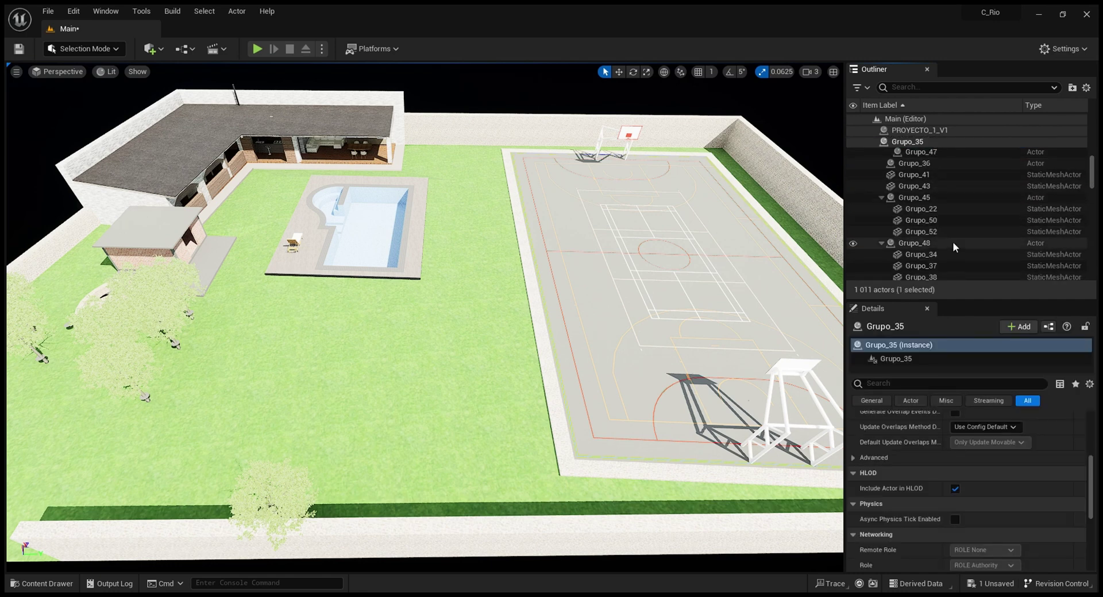
scroll(951, 242, "down", 1)
left_click(942, 237)
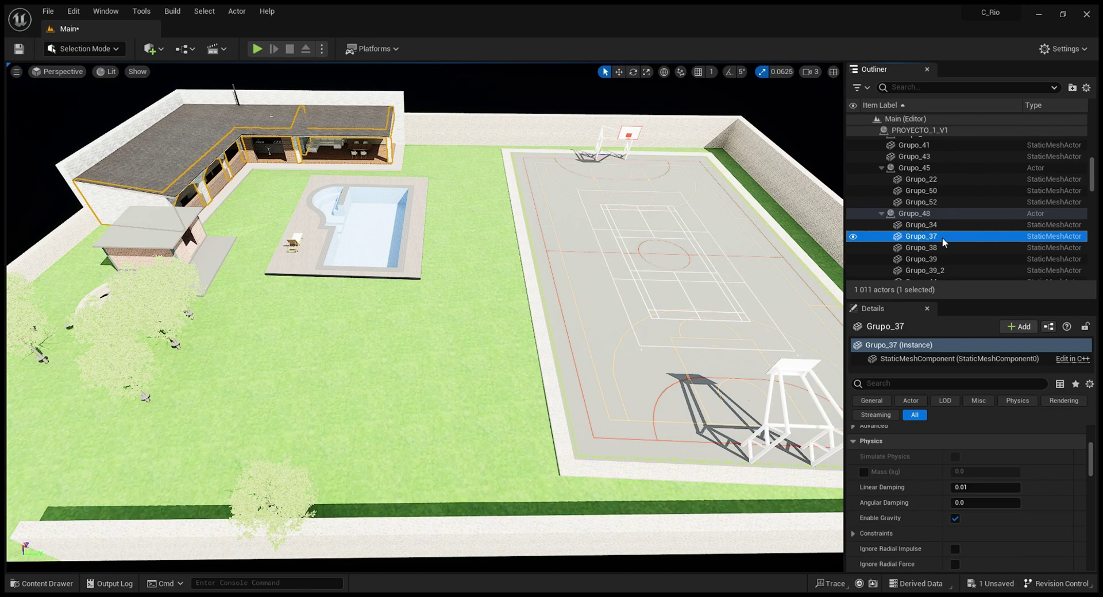
left_click(854, 237)
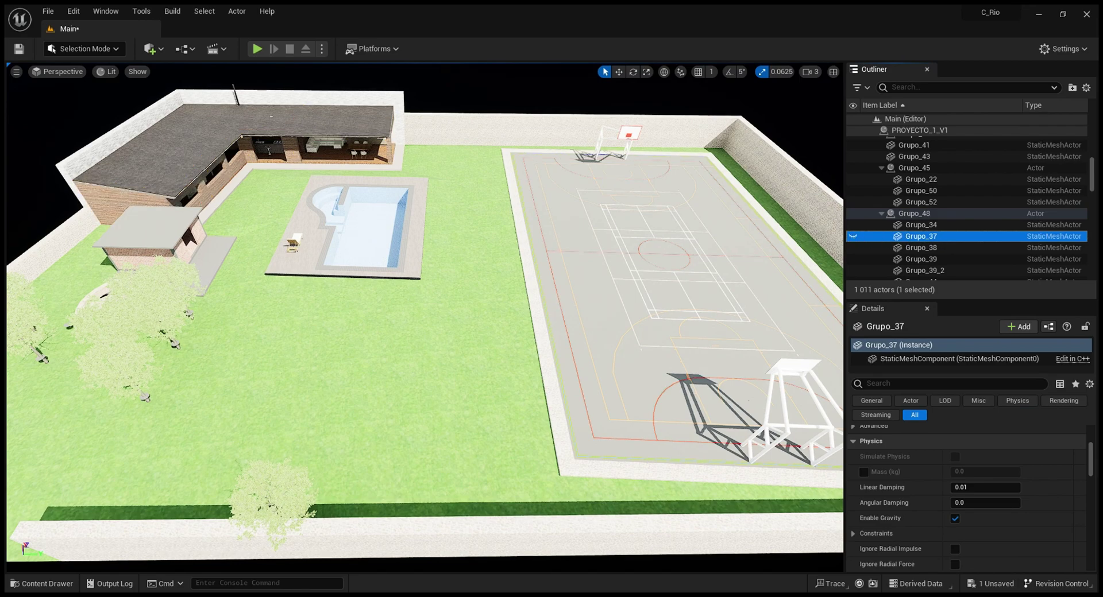
Step: Move down to the lawn and view the house and pool at ground level without the hidden mesh
right_click_drag(364, 237, 367, 197)
key("w")
key("s")
key("w")
key("a")
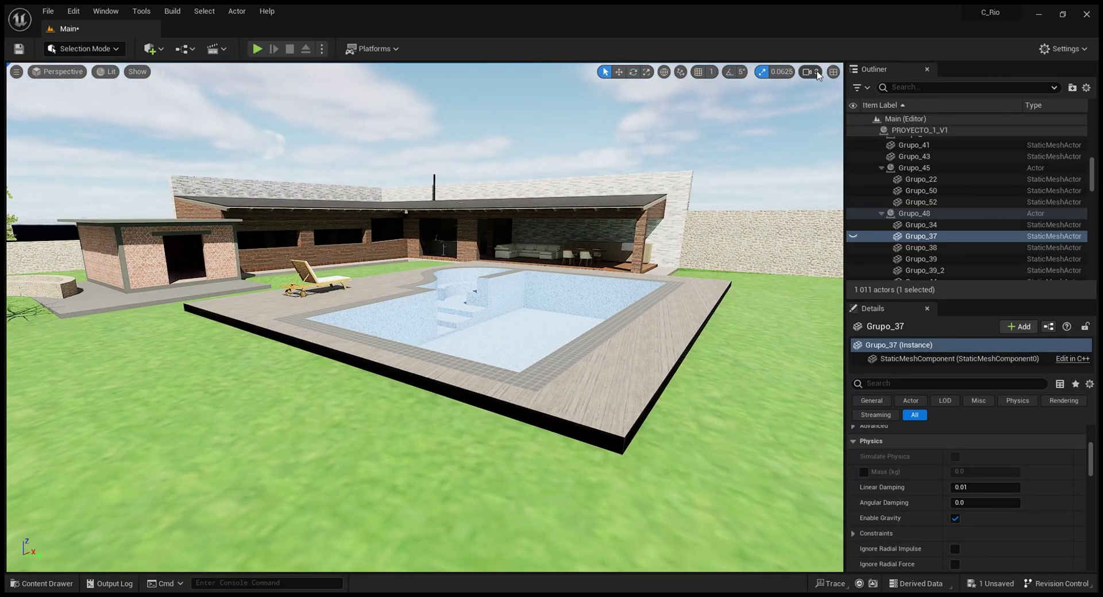
Step: Set the camera speed to 0.33 and examine the terrace corner with its white stone wall and adjoining boundary wall
left_click_drag(839, 96, 825, 96)
right_click_drag(513, 182, 614, 153)
key("w")
right_click_drag(786, 111, 577, 120)
key("d")
key("s")
key("a")
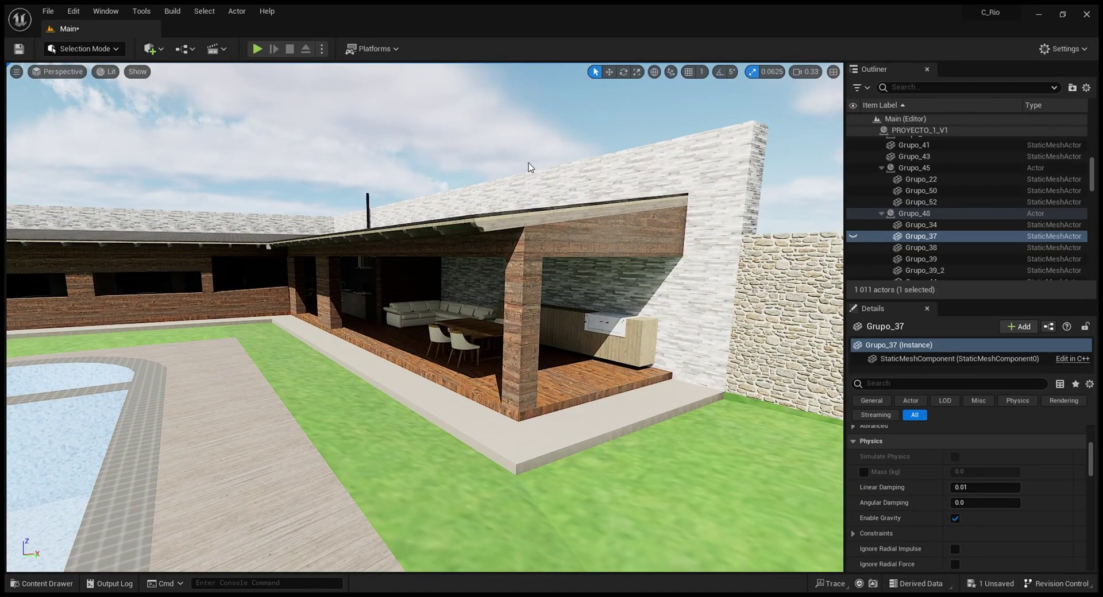
right_click_drag(307, 230, 310, 231)
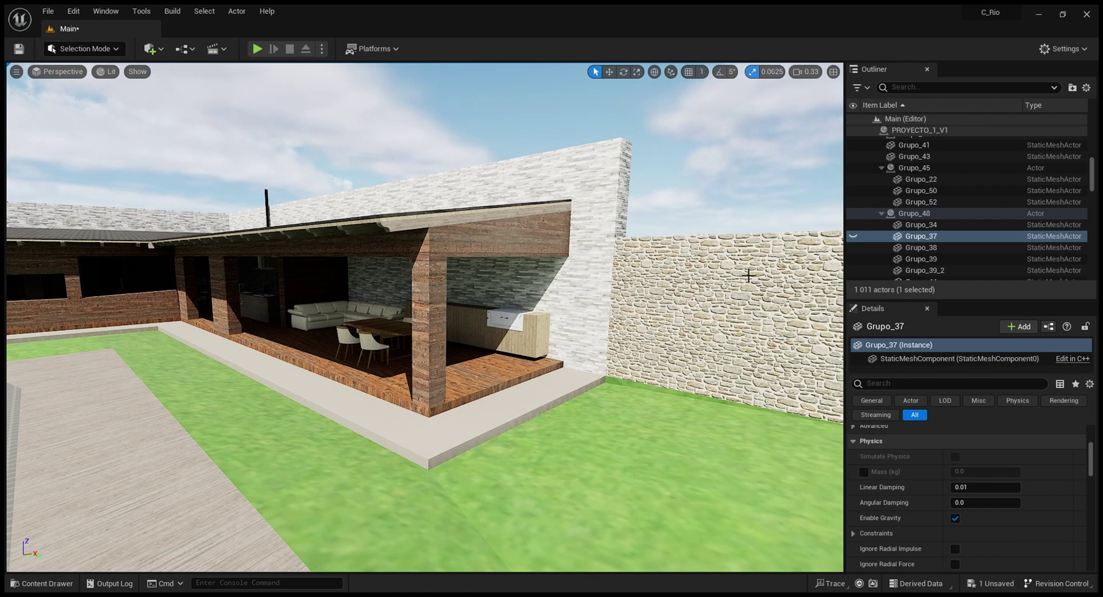
Step: Open the Content Drawer and try to dock it in the layout
left_click(35, 584)
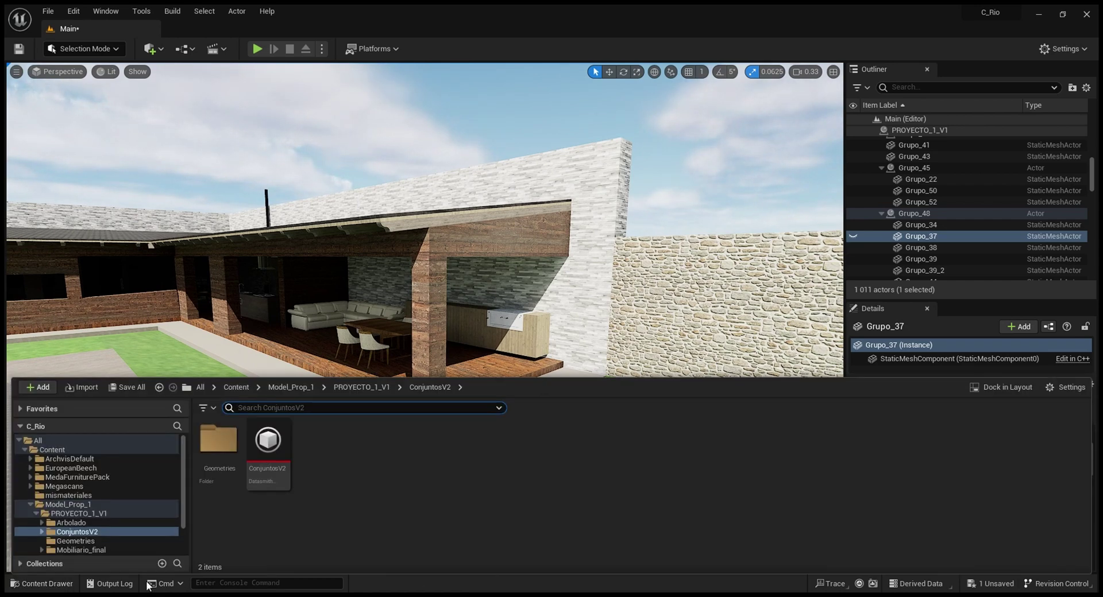
left_click(981, 390)
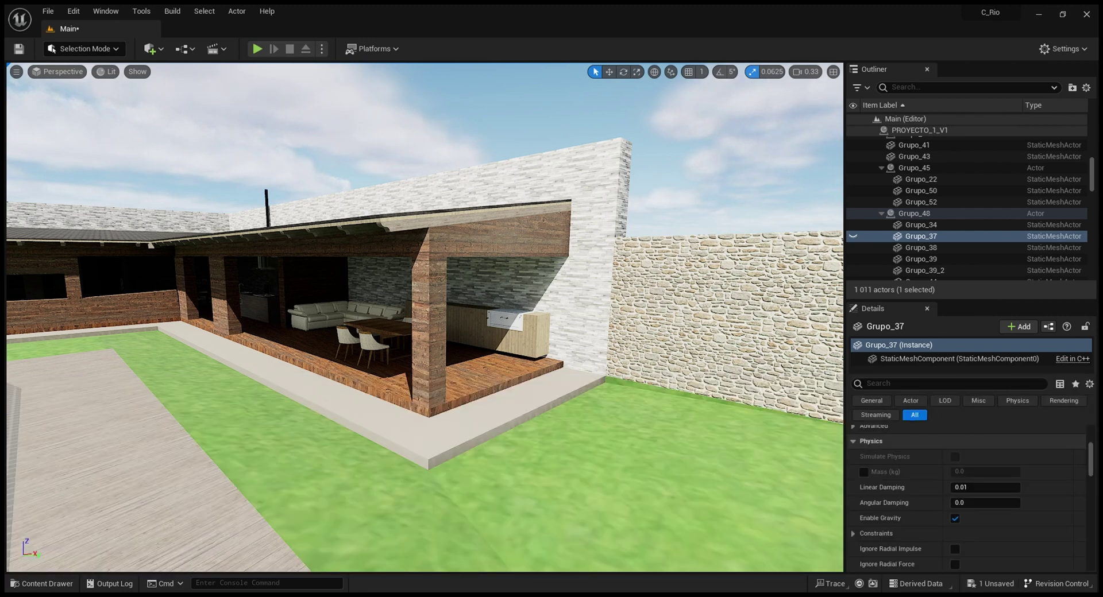
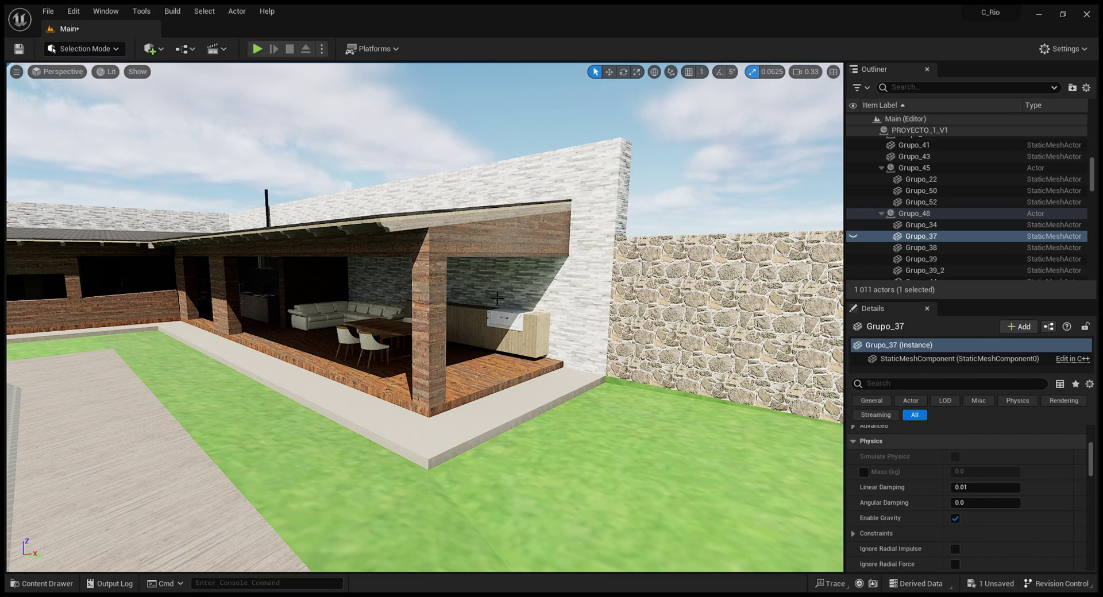
Step: Examine the stone texture on the house and boundary walls from around the pool
right_click_drag(483, 304, 431, 298)
key("w")
key("w")
key("w")
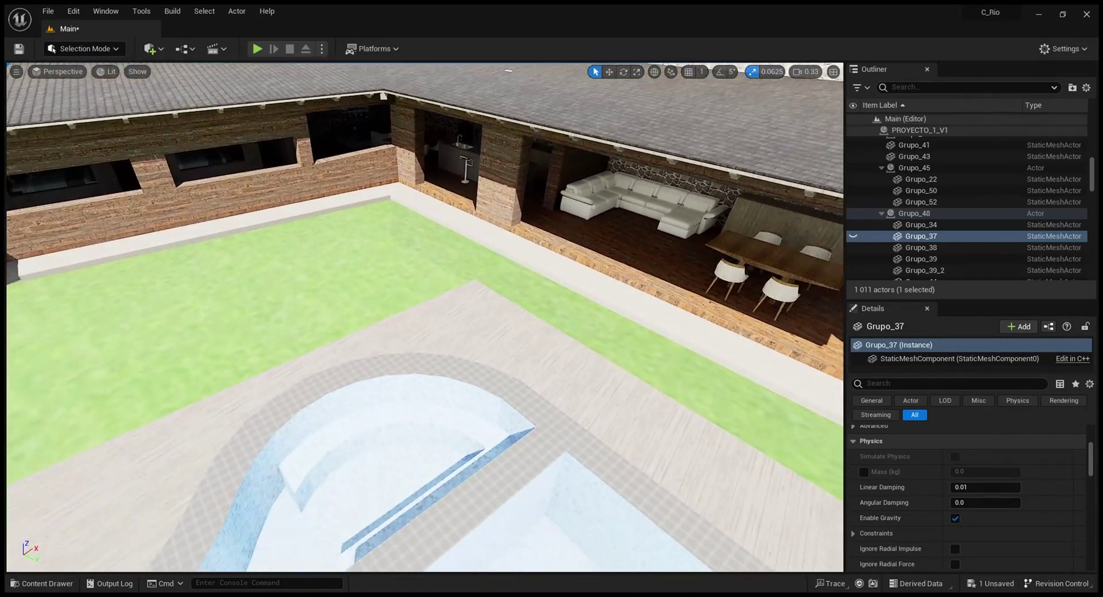
right_click_drag(425, 318, 422, 264)
key("w")
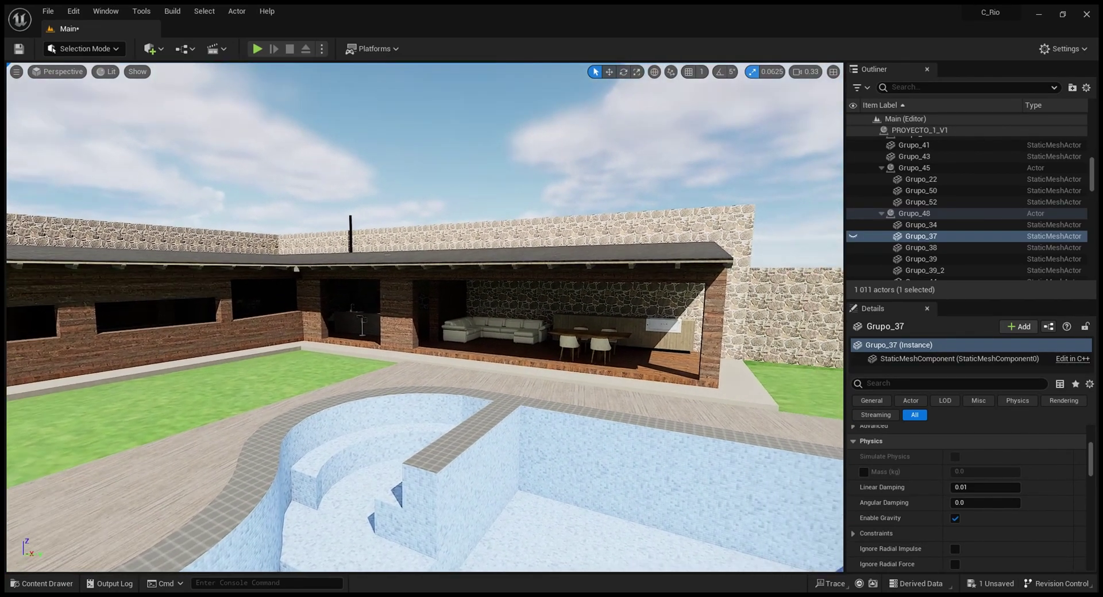
mouse_move(425, 317)
right_mouse_down()
mouse_move(391, 317)
mouse_move(407, 316)
right_mouse_up()
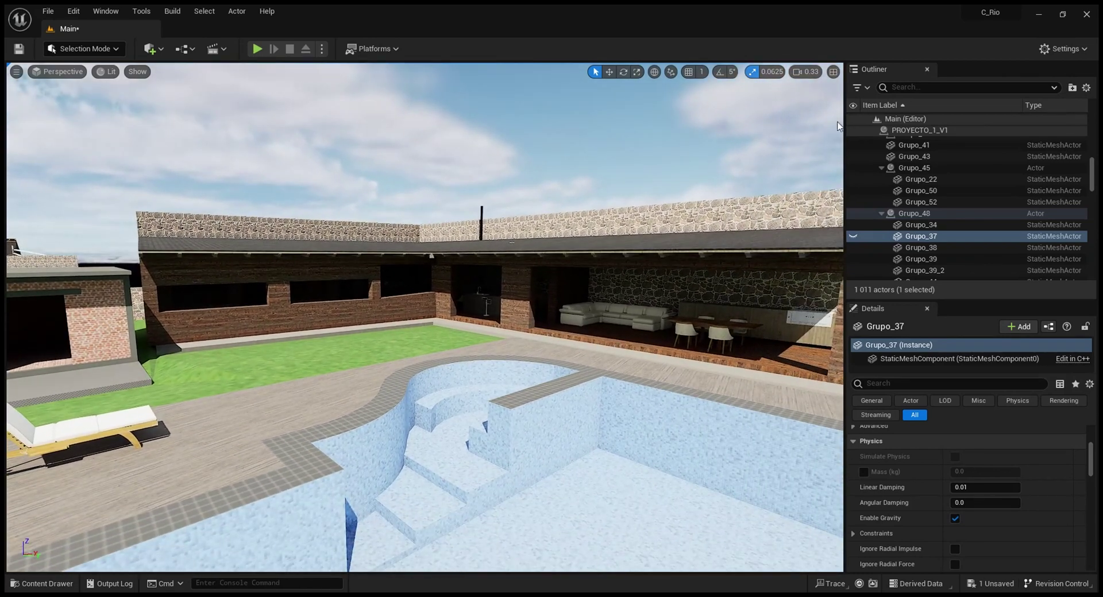
Step: Set the camera speed to 0.1 and examine the living area's stone wall, the roof eaves and the kitchen opening
left_click(810, 73)
left_click(811, 99)
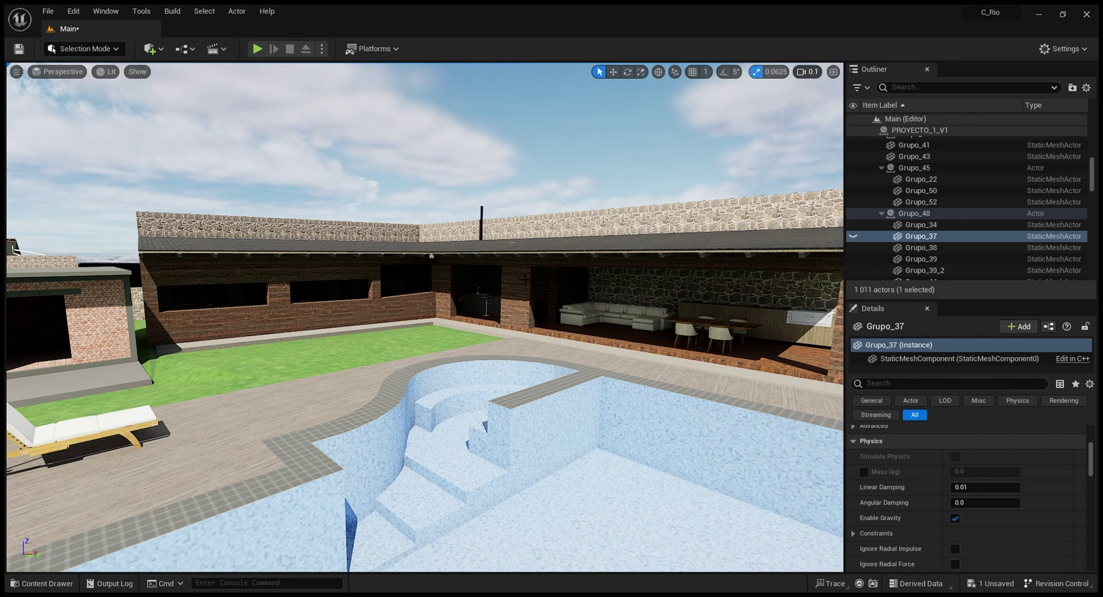
right_click_drag(525, 280, 574, 296)
key("w")
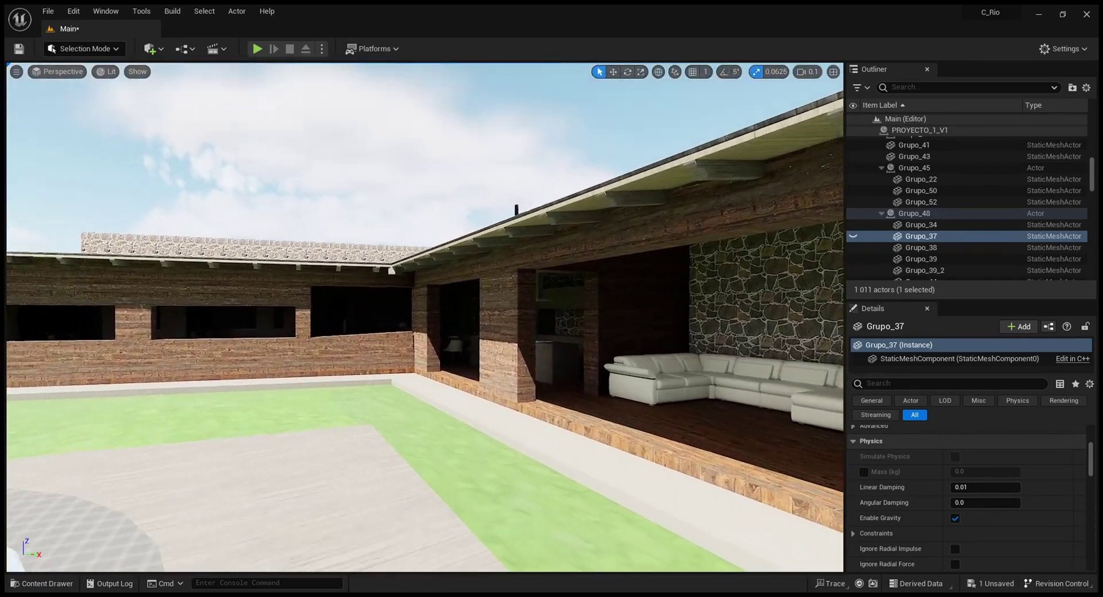
mouse_move(425, 317)
right_mouse_down()
mouse_move(322, 317)
mouse_move(465, 316)
mouse_move(425, 313)
right_mouse_up()
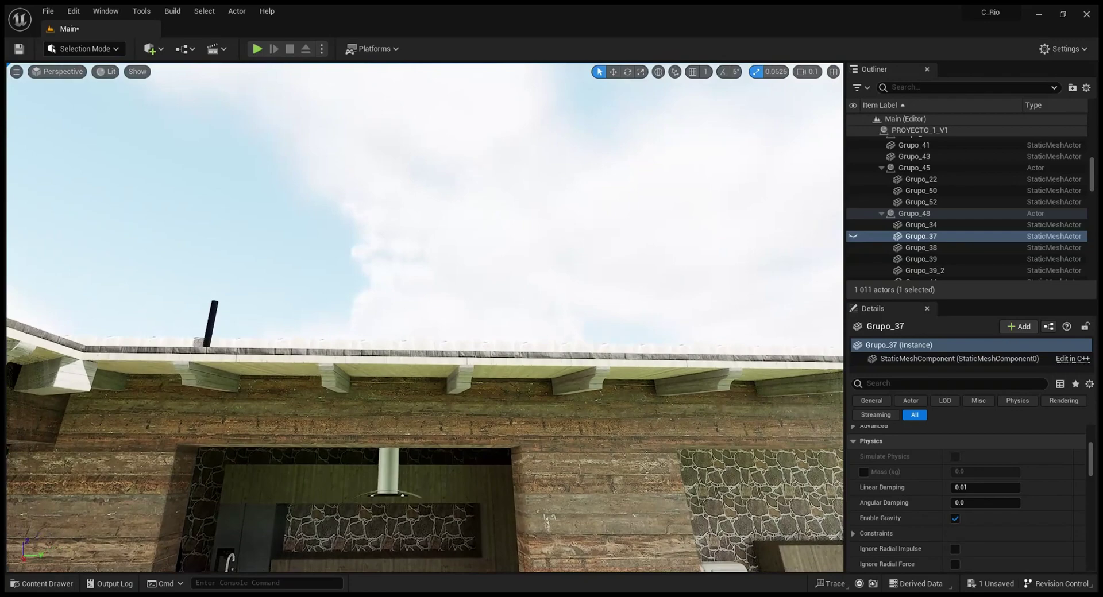
right_click_drag(438, 400, 438, 399)
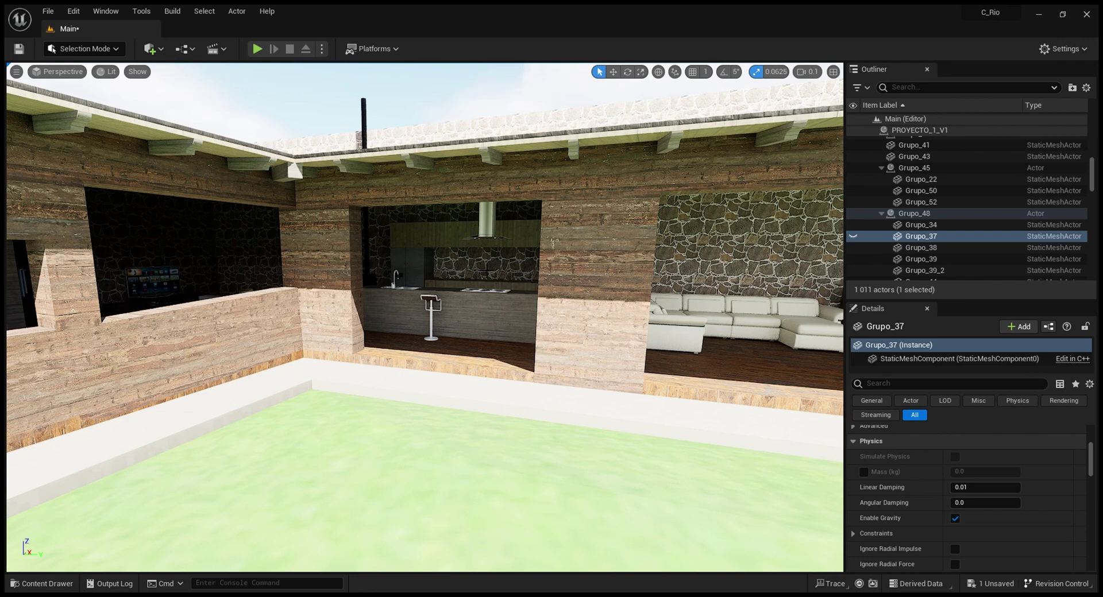
Step: Examine the interior along the window corridor and dining area, ending at the kitchen cooktop facing the garden
right_click_drag(382, 407, 559, 404)
right_click_drag(224, 410, 321, 247)
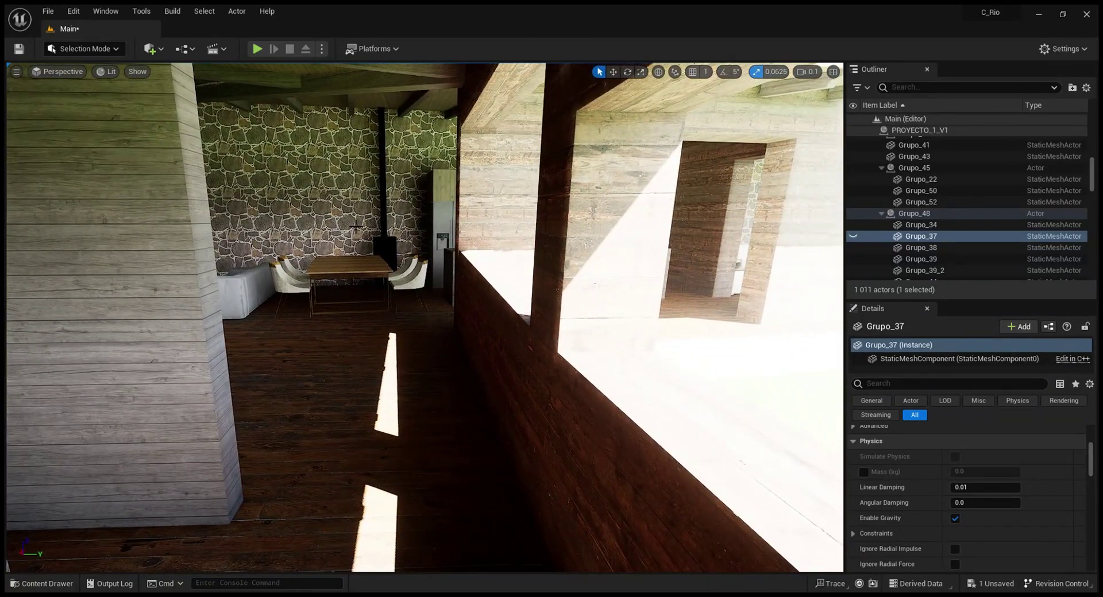
right_click_drag(355, 227, 388, 258)
key("w")
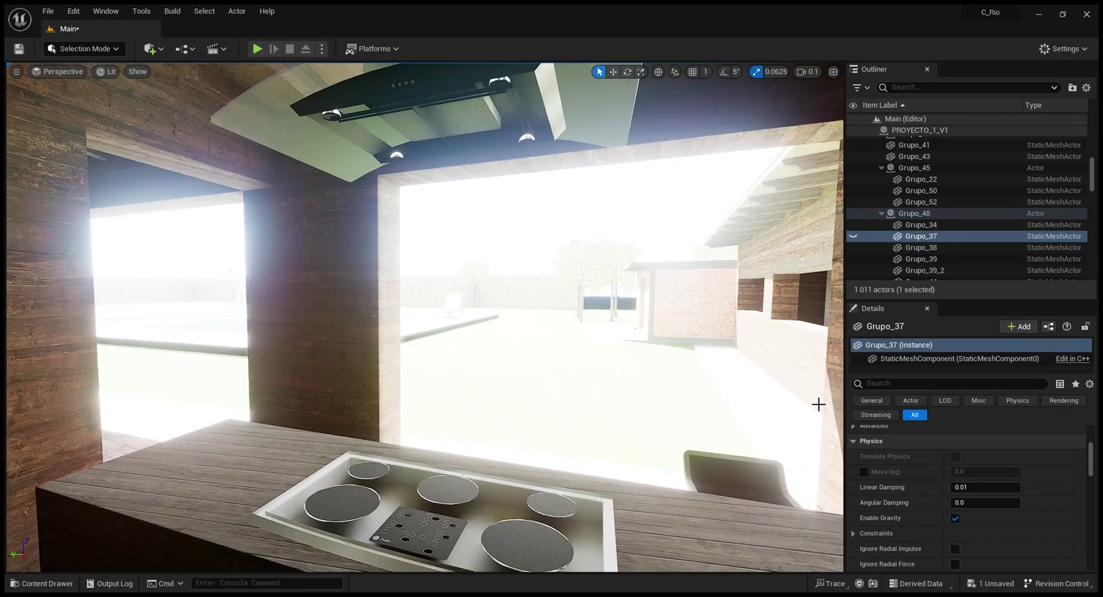
Step: Collapse PROYECTO_1_V1, select the SunSky actor and set its Solar Time to 7.744
scroll(899, 209, "up", 10)
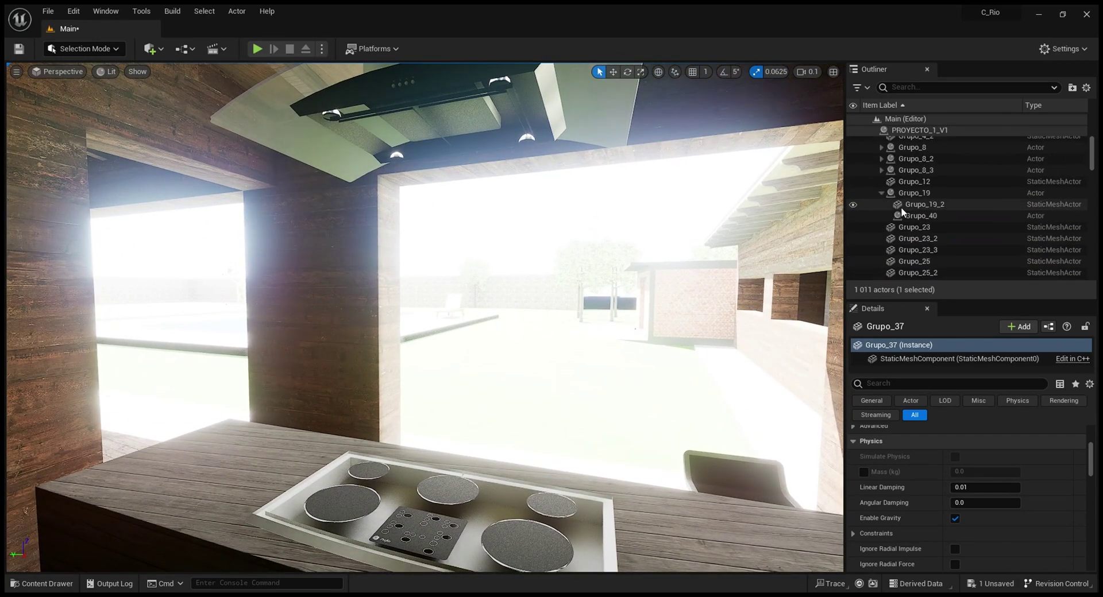
scroll(900, 216, "down", 1)
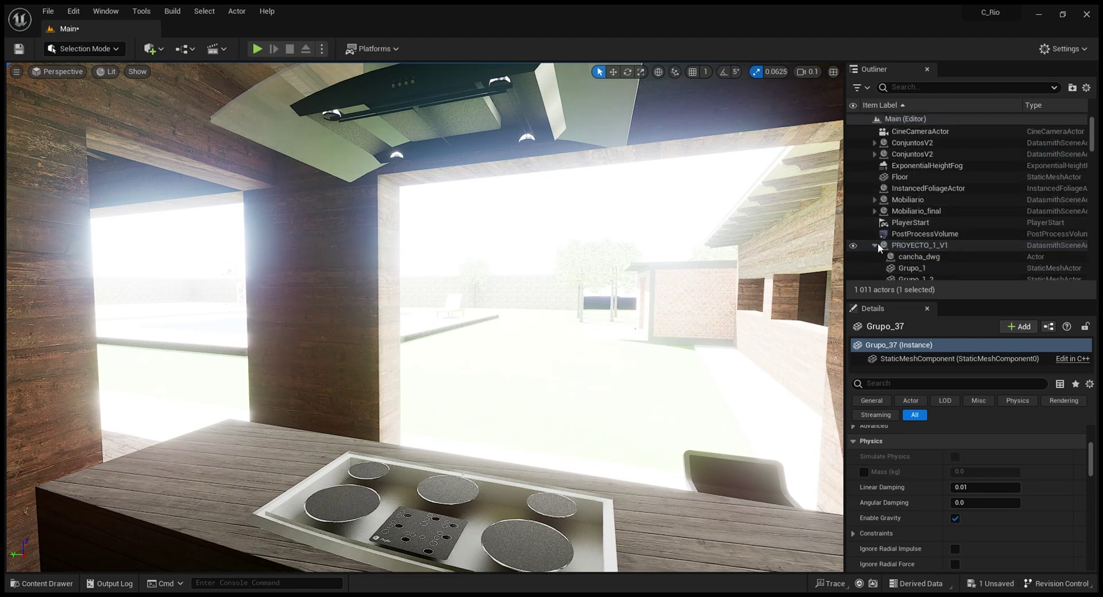
left_click(874, 245)
left_click(912, 264)
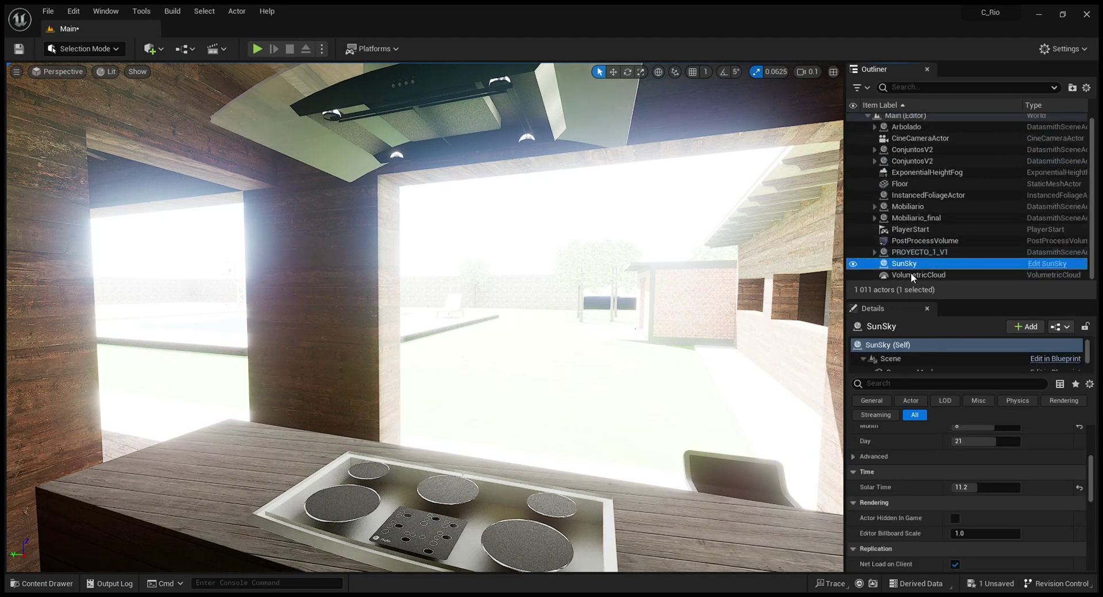
scroll(999, 452, "up", 1)
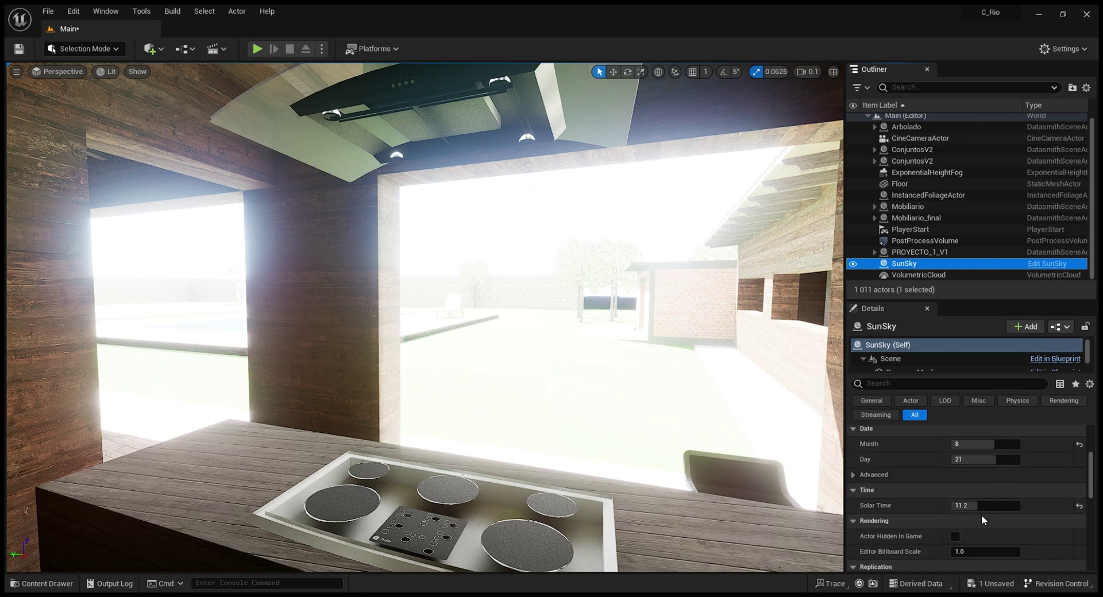
left_click_drag(979, 508, 953, 507)
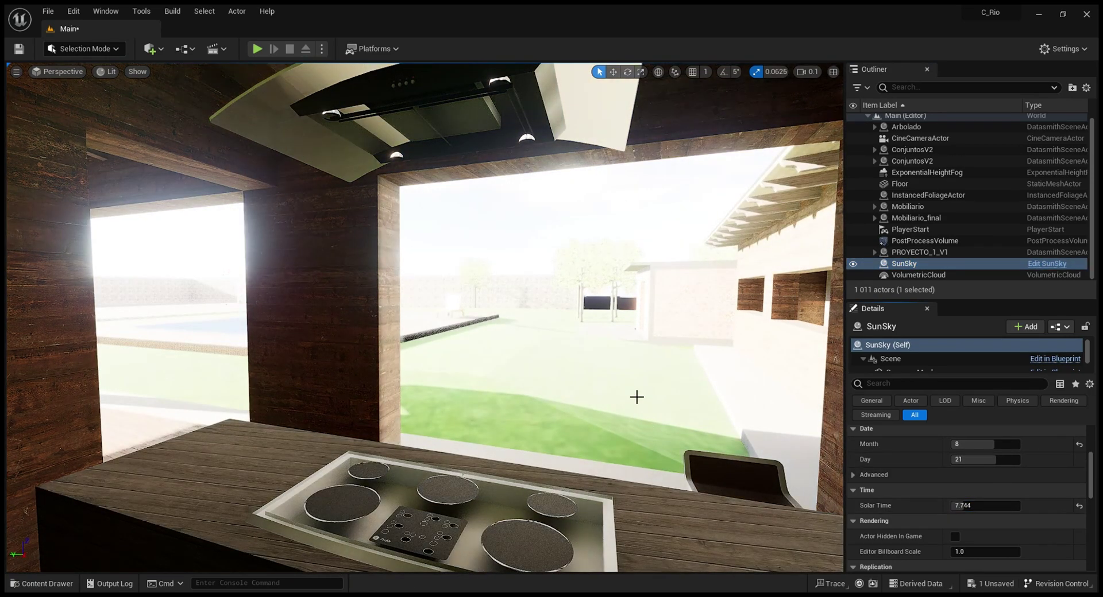
Step: Examine the light on the kitchen counter and through the window onto the garden and facade
right_click_drag(621, 347, 695, 345)
key("a")
key("d")
key("w")
key("s")
key("w")
key("a")
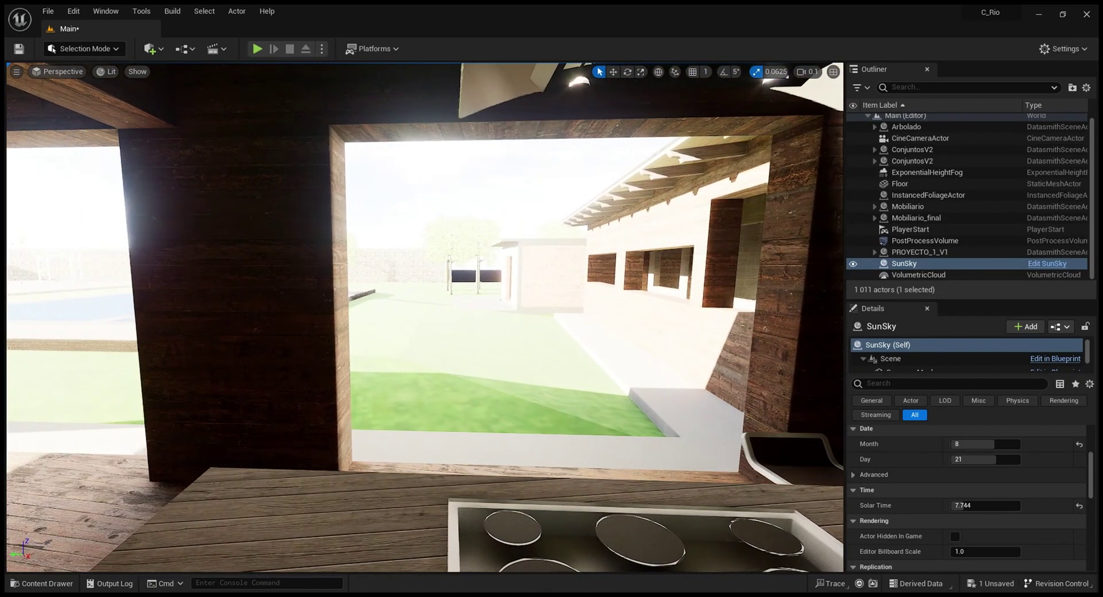
Step: Set the SunSky's Solar Time to 17.536 while facing the garden from the kitchen window
left_click_drag(738, 428, 729, 428)
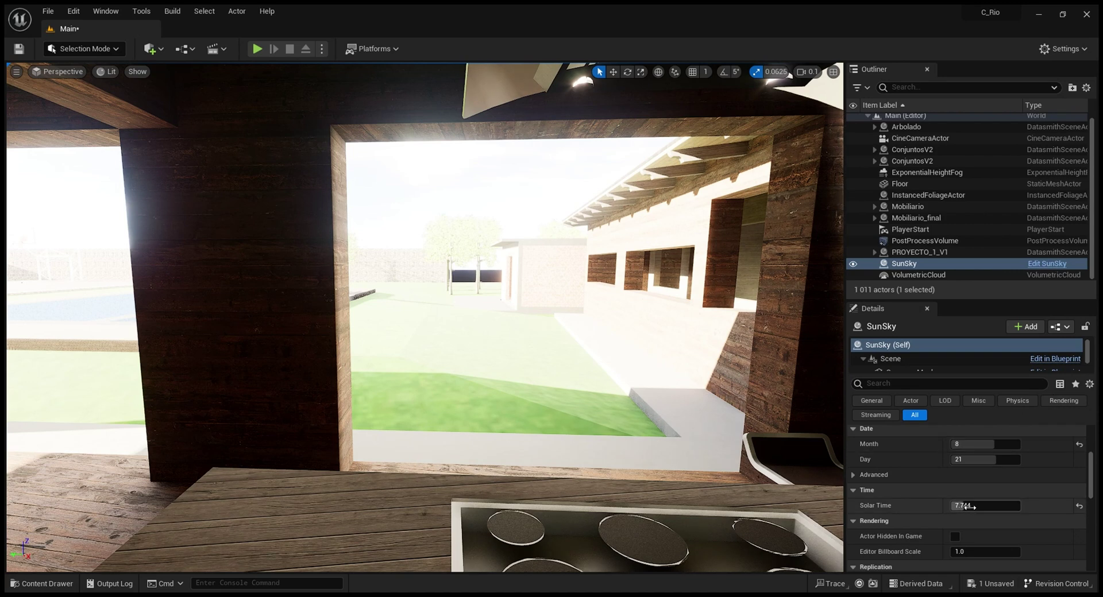
left_click_drag(969, 507, 1005, 509)
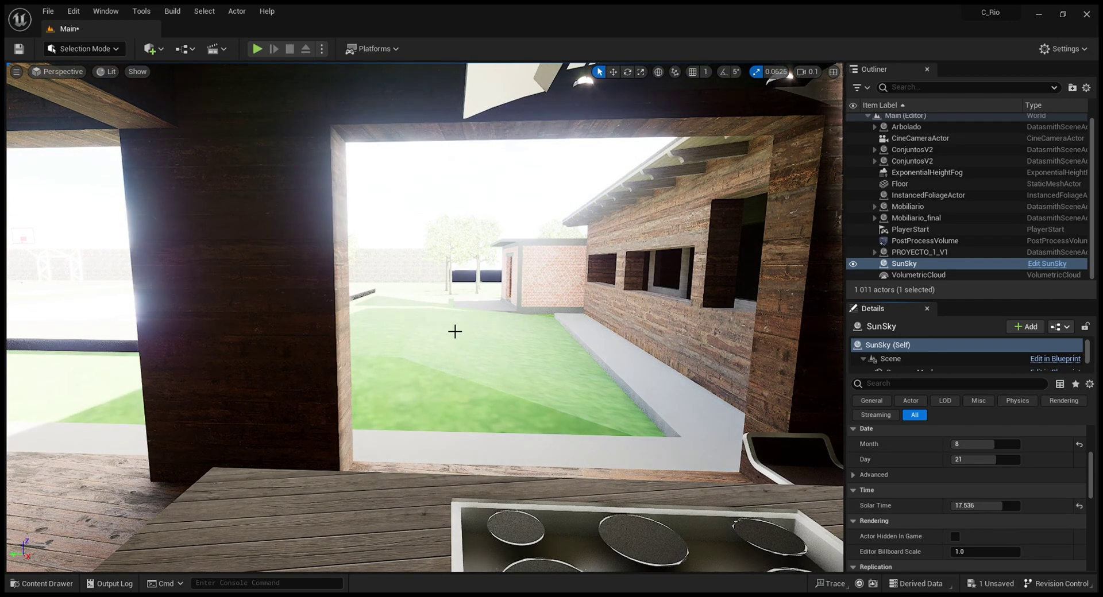
Step: Select the PostProcessVolume and set its Min EV100 to 5.159999 with the dark bathroom in view
mouse_move(453, 330)
right_mouse_down()
mouse_move(350, 325)
mouse_move(361, 356)
mouse_move(453, 329)
right_mouse_up()
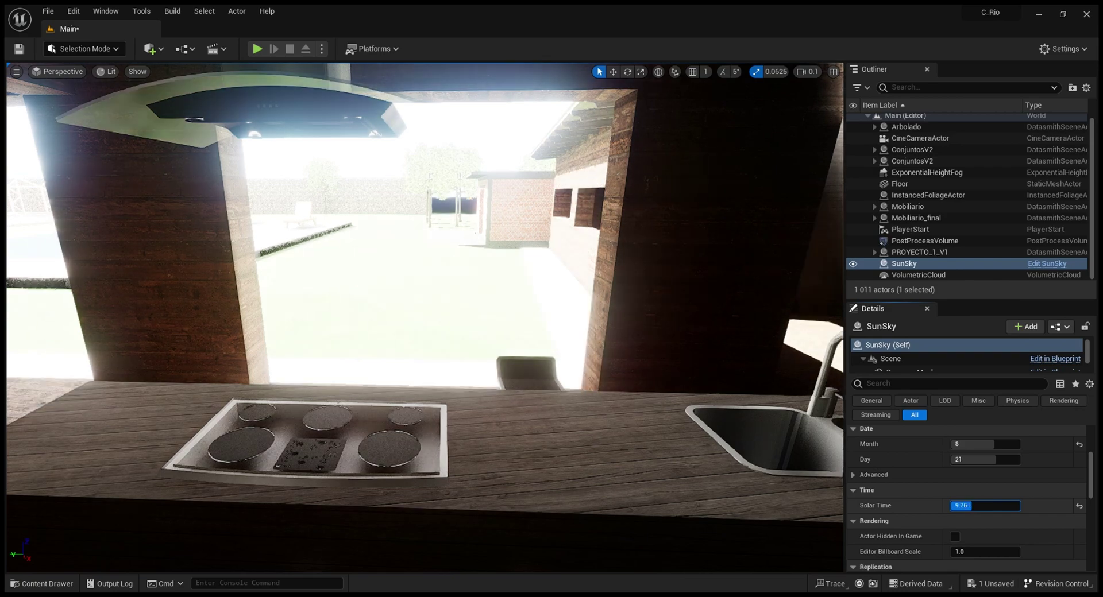
right_click_drag(425, 317, 453, 329)
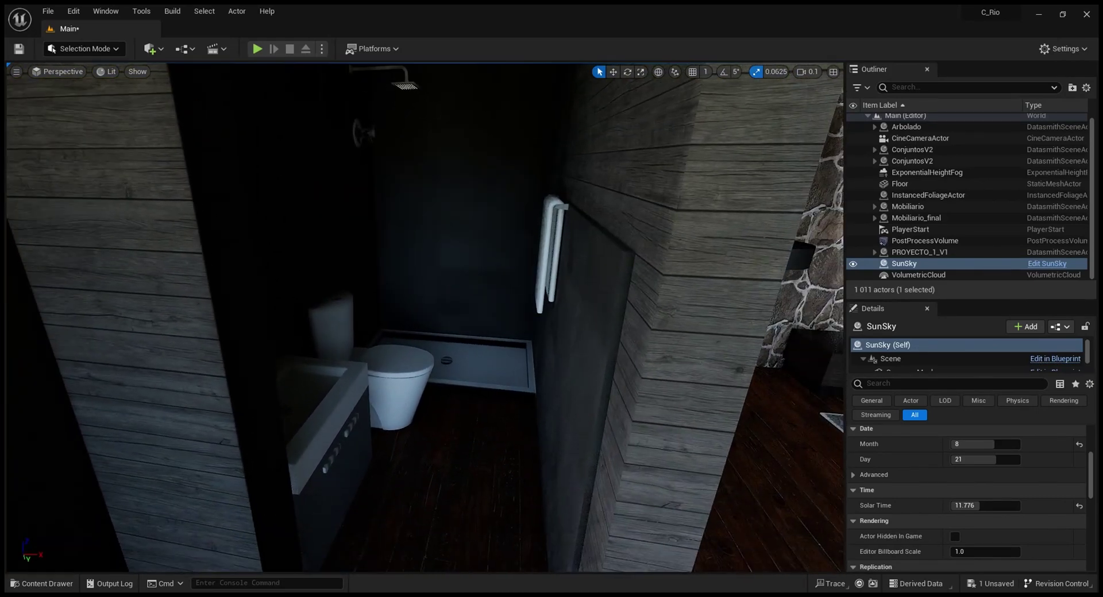
left_click(911, 242)
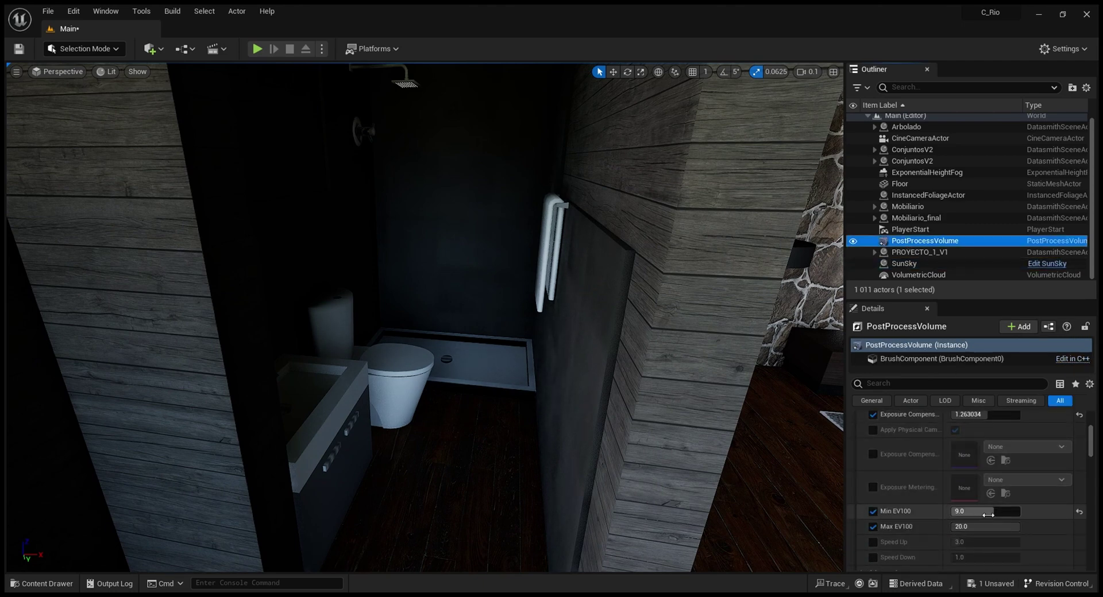
left_click_drag(996, 515, 969, 515)
key("w")
right_click_drag(645, 409, 633, 393)
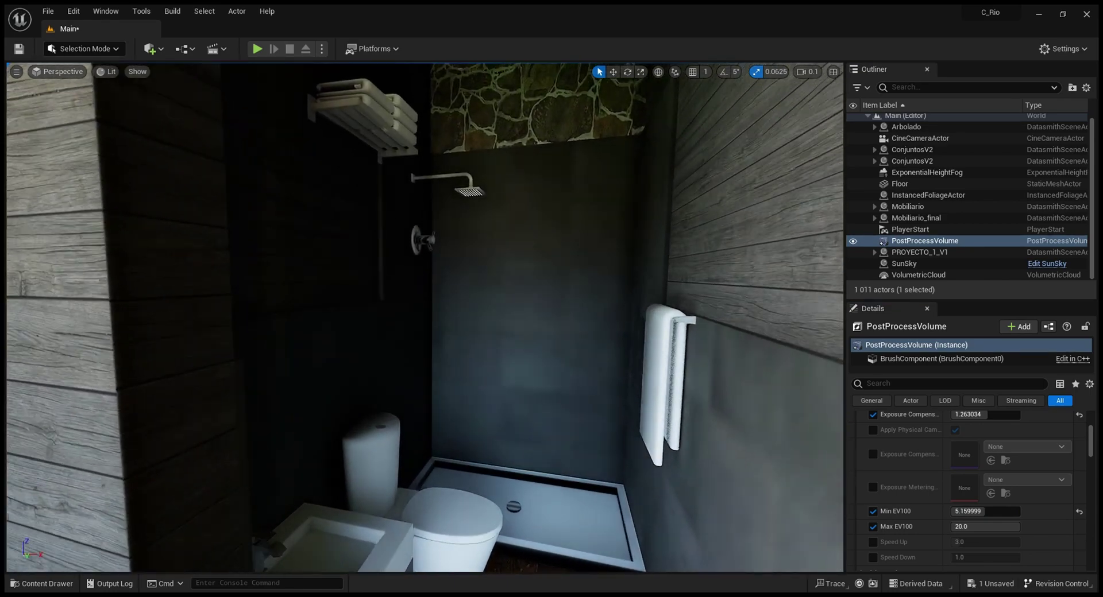
Step: Examine the exposure on the shower's tiles, stone band and wood cladding, and in the stone-walled bedroom
right_click_drag(454, 329, 453, 329)
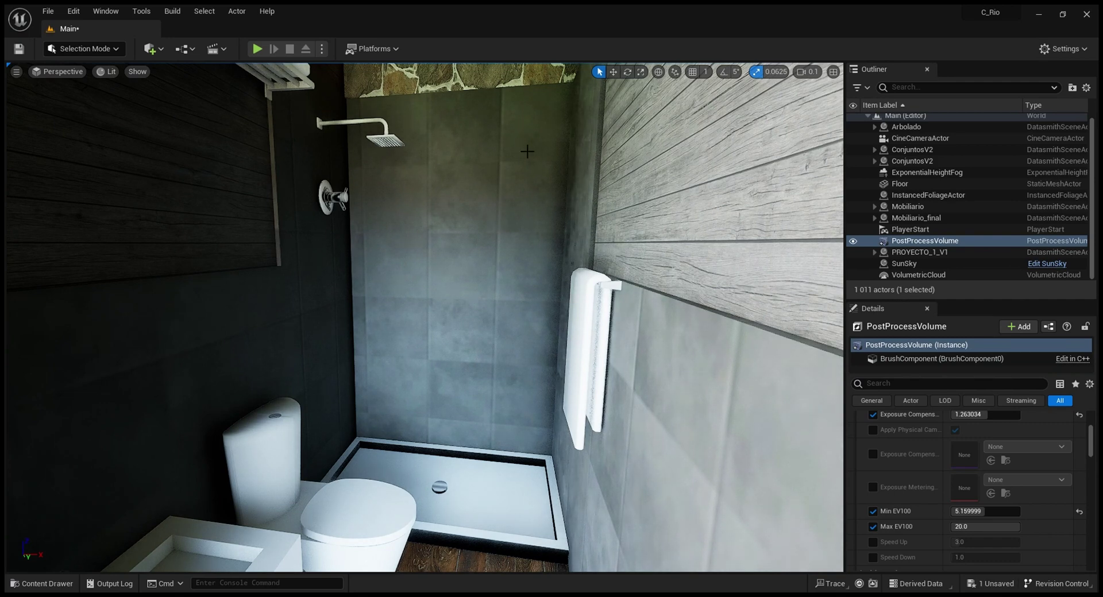
right_click_drag(527, 151, 514, 162)
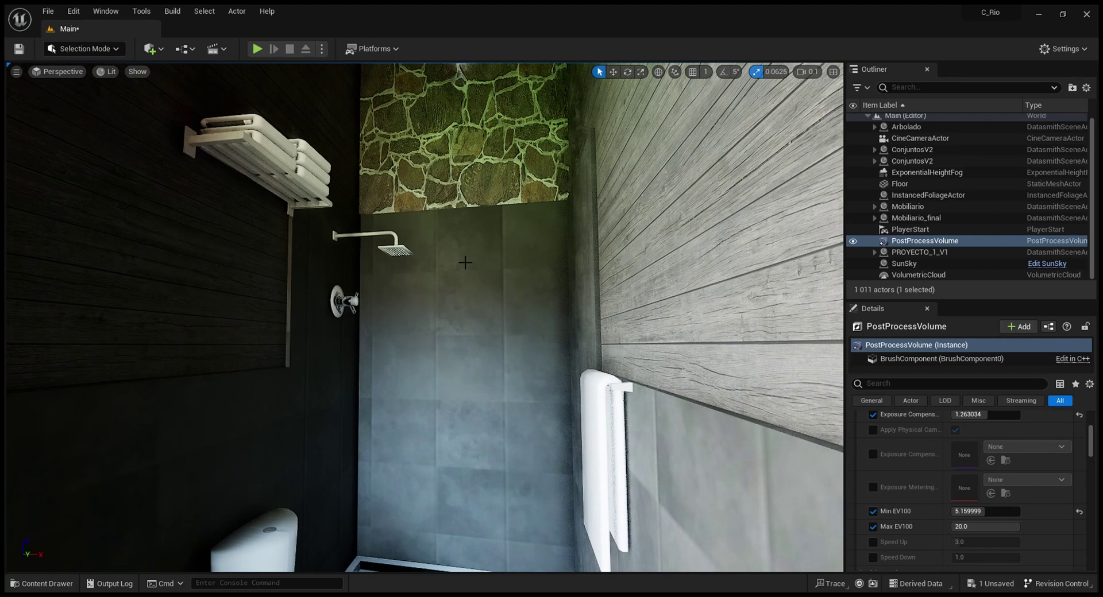
right_click_drag(459, 358, 462, 353)
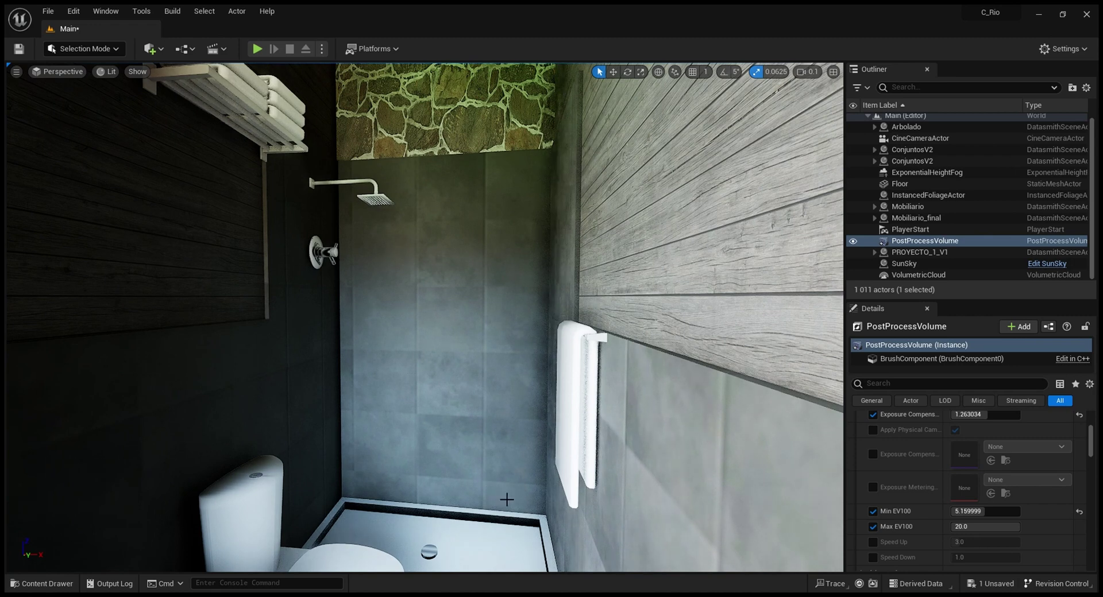
right_click_drag(470, 349, 484, 337)
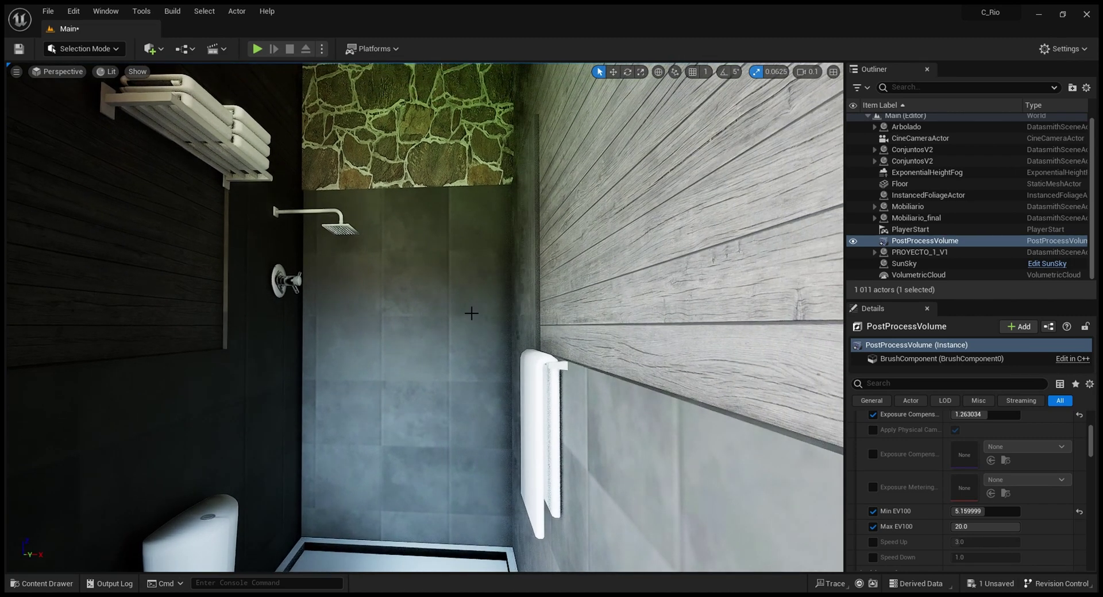
left_click_drag(471, 313, 475, 278)
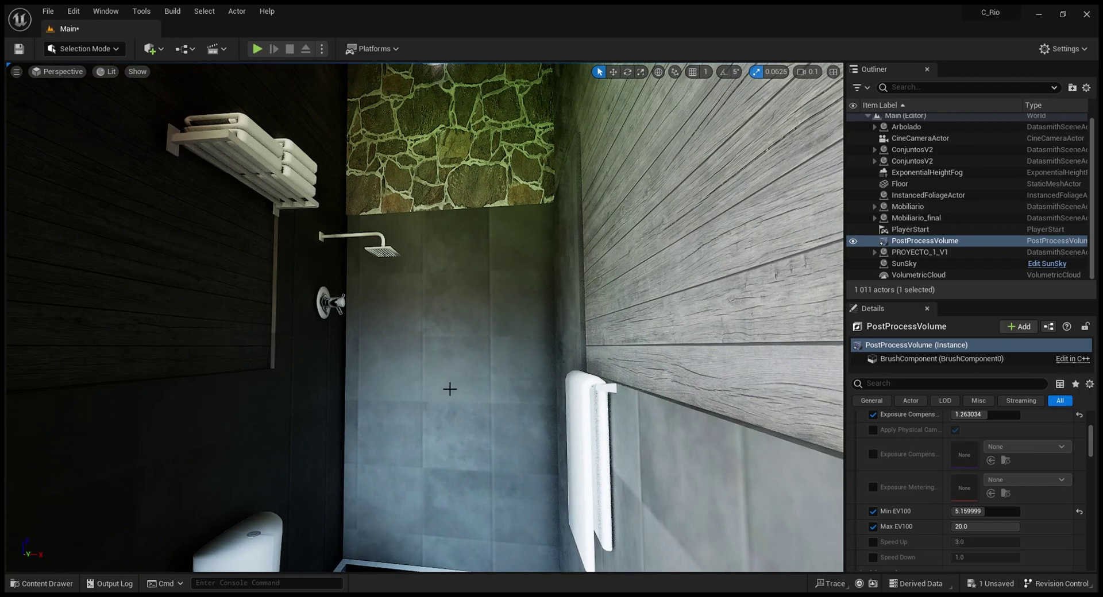
right_click_drag(450, 389, 367, 362)
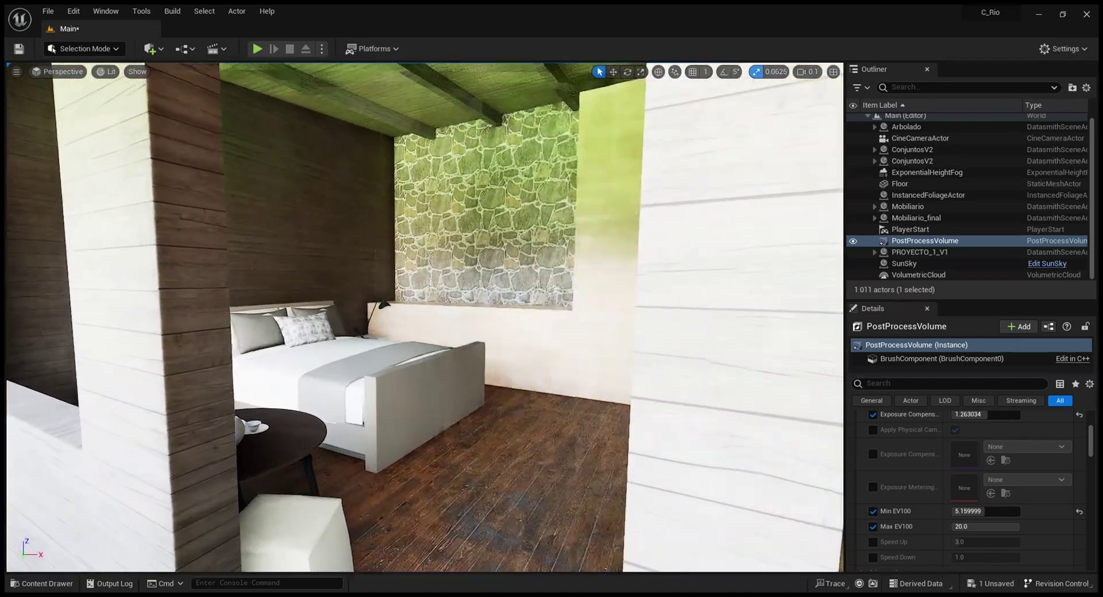
right_click_drag(509, 443, 494, 442)
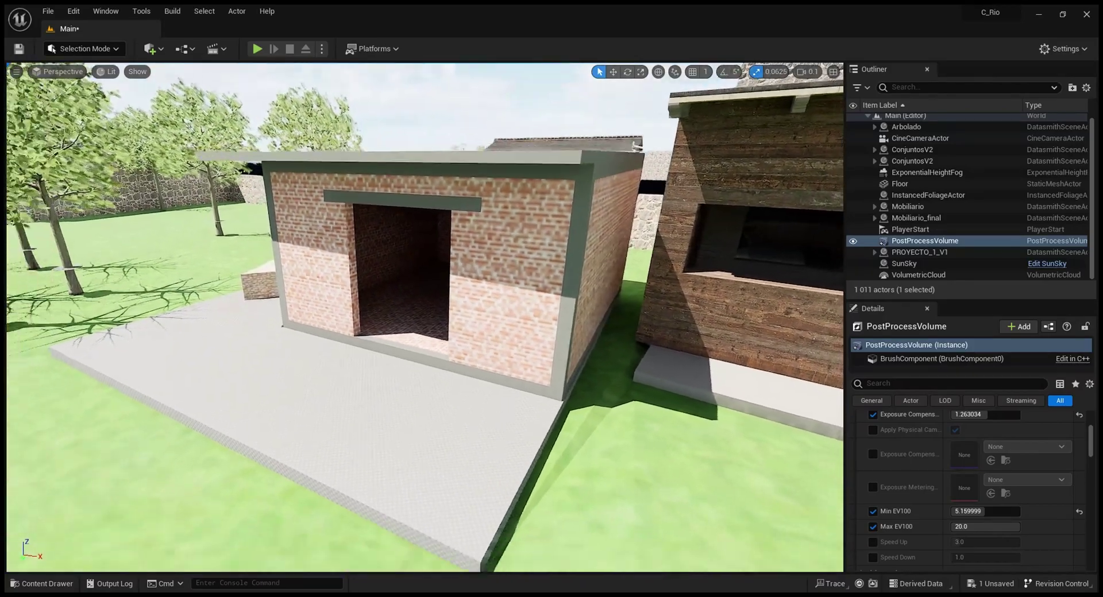
Step: Raise the viewport camera speed to 1 and survey the pool, sports court and walled grounds from above
right_click_drag(425, 317, 575, 379)
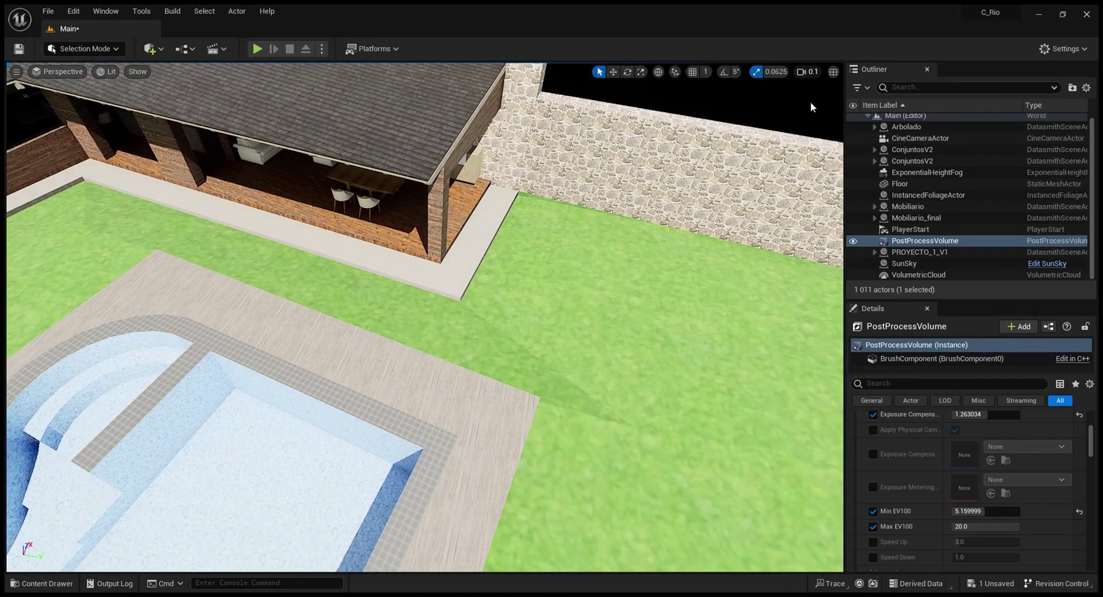
left_click(834, 99)
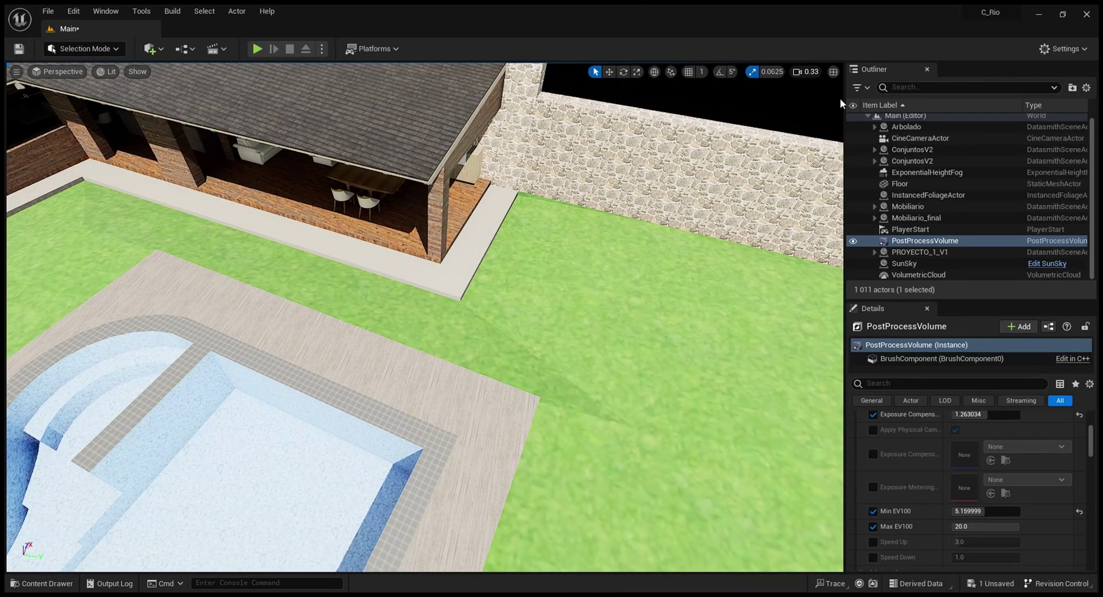
left_click(840, 99)
key("w")
right_click_drag(459, 322, 563, 206)
key("s")
key("w")
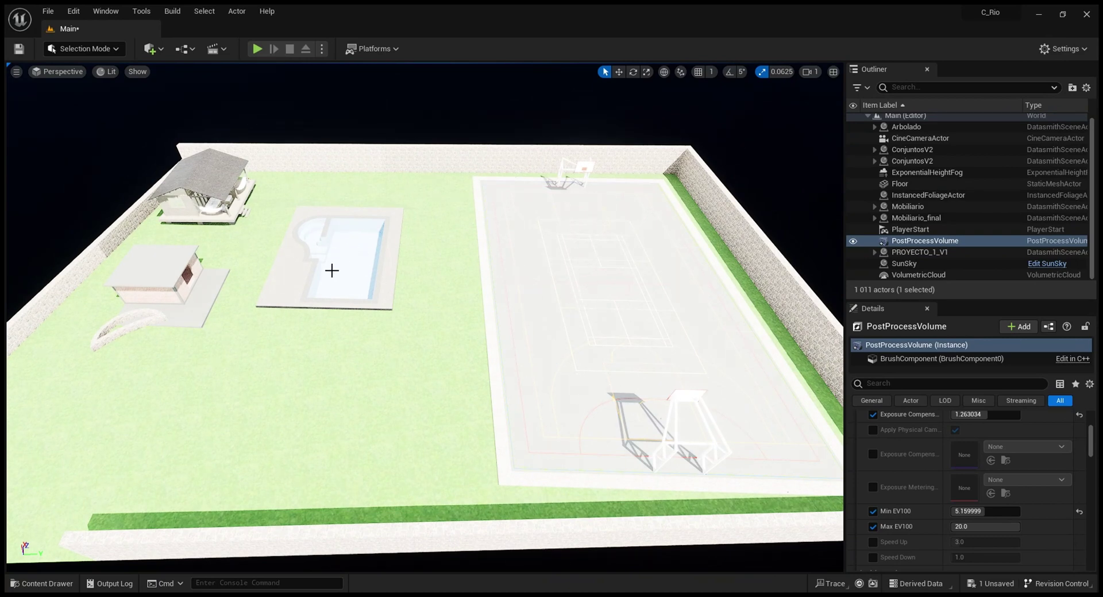
Step: Fly past the pool to the wooden hammock cabin and lower the camera speed to 0.1
right_click_drag(332, 270, 368, 259)
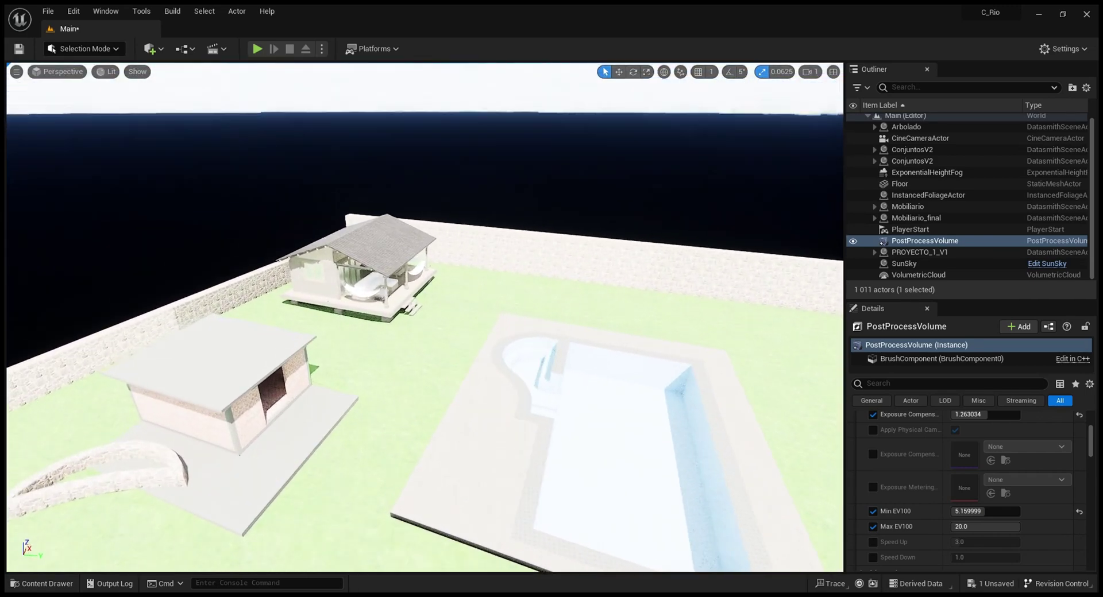
mouse_move(637, 335)
right_mouse_down()
mouse_move(639, 321)
mouse_move(637, 335)
right_mouse_up()
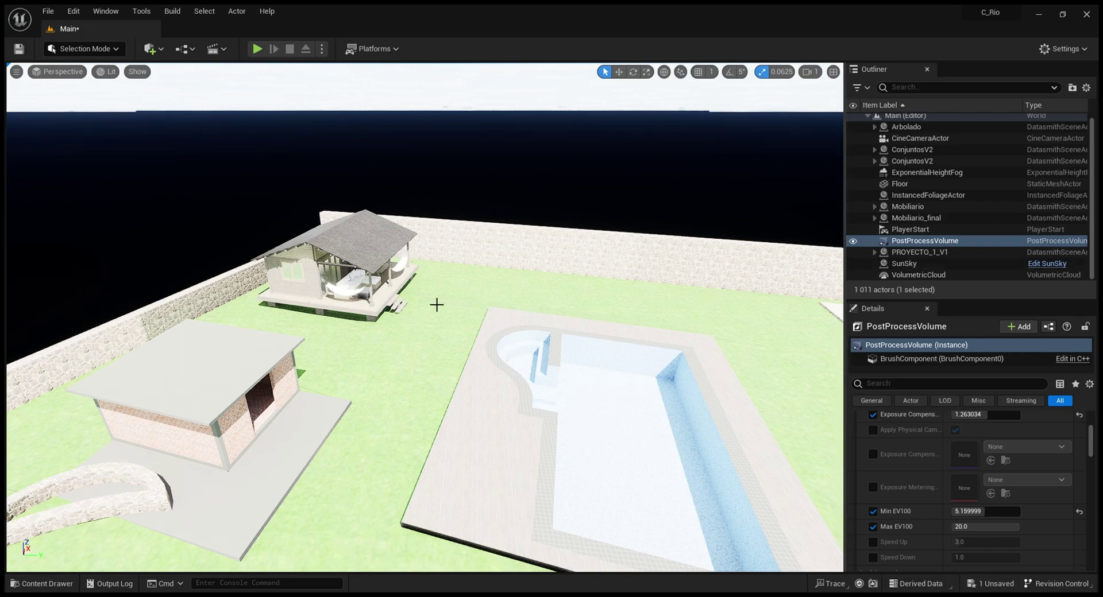
right_click_drag(436, 305, 426, 275)
key("w")
key("a")
key("w")
key("s")
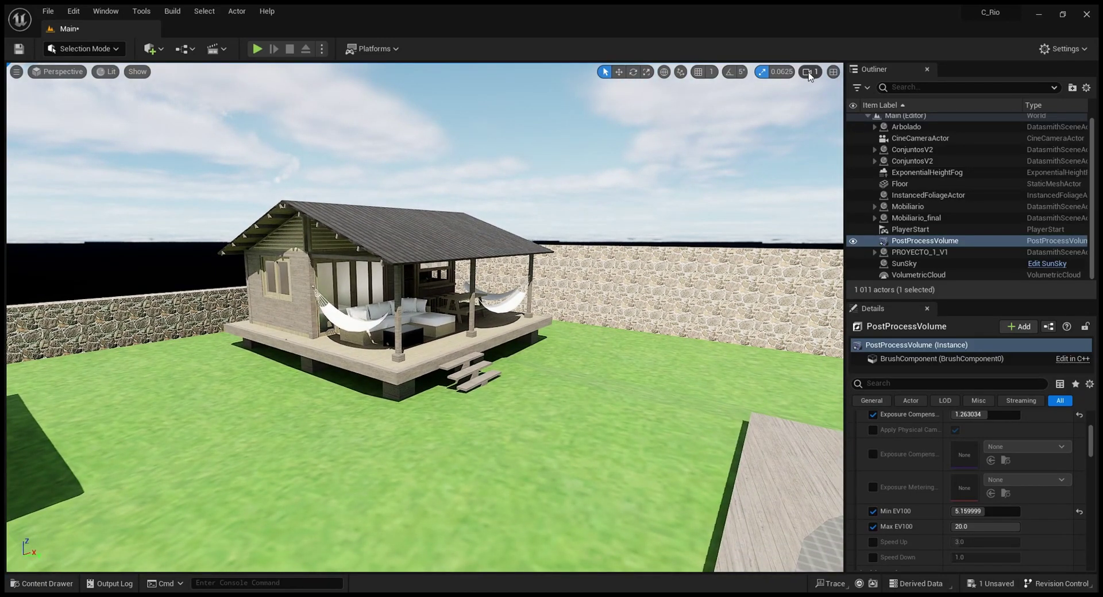
scroll(830, 103, "down", 2)
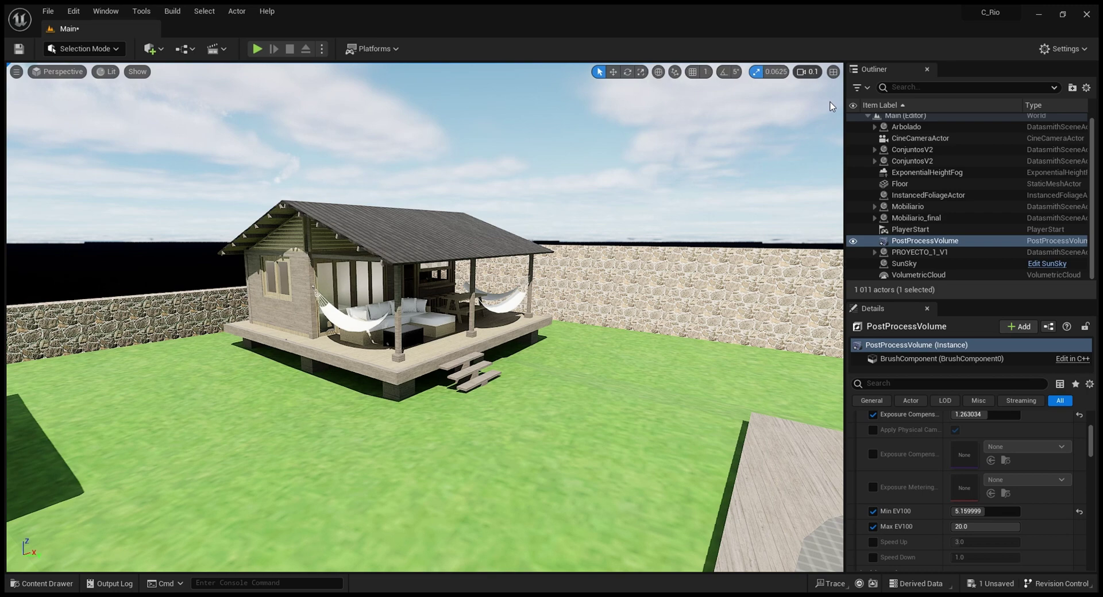
Step: Examine the front of the cabin's porch, including the sofa, coffee table, picnic table and hammocks
key("w")
mouse_move(425, 316)
right_mouse_down()
mouse_move(438, 311)
mouse_move(350, 321)
mouse_move(482, 300)
mouse_move(415, 298)
right_mouse_up()
key("w")
key("d")
key("w")
key("d")
key("a")
key("d")
right_click_drag(529, 303, 469, 255)
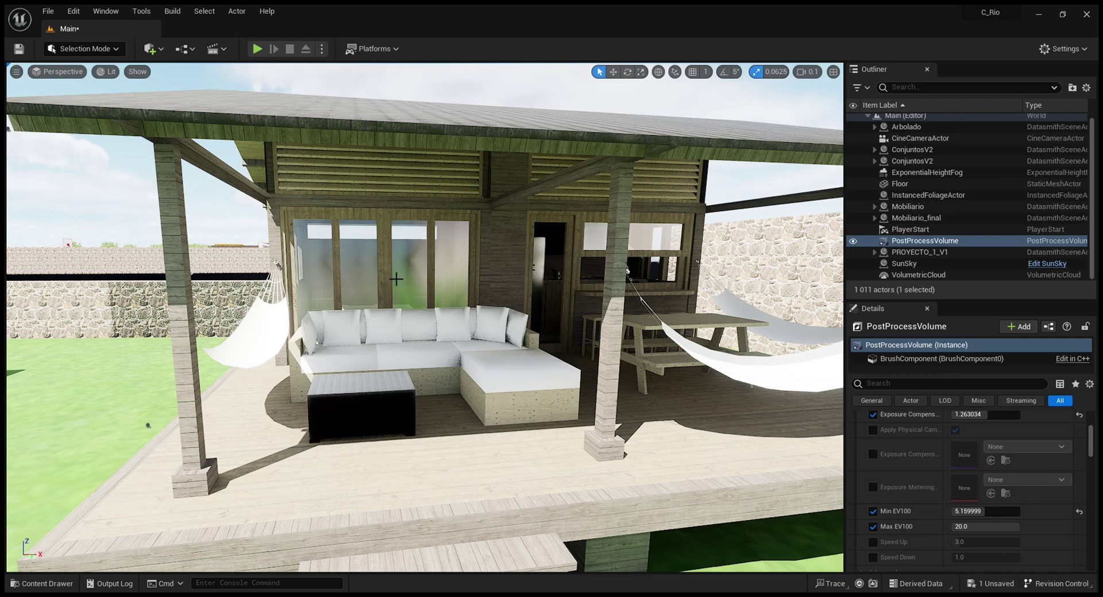
Step: Examine the porch from beside the hammock and inspect the cabin's outer walls facing the brick building
right_click_drag(396, 279, 497, 282)
key("a")
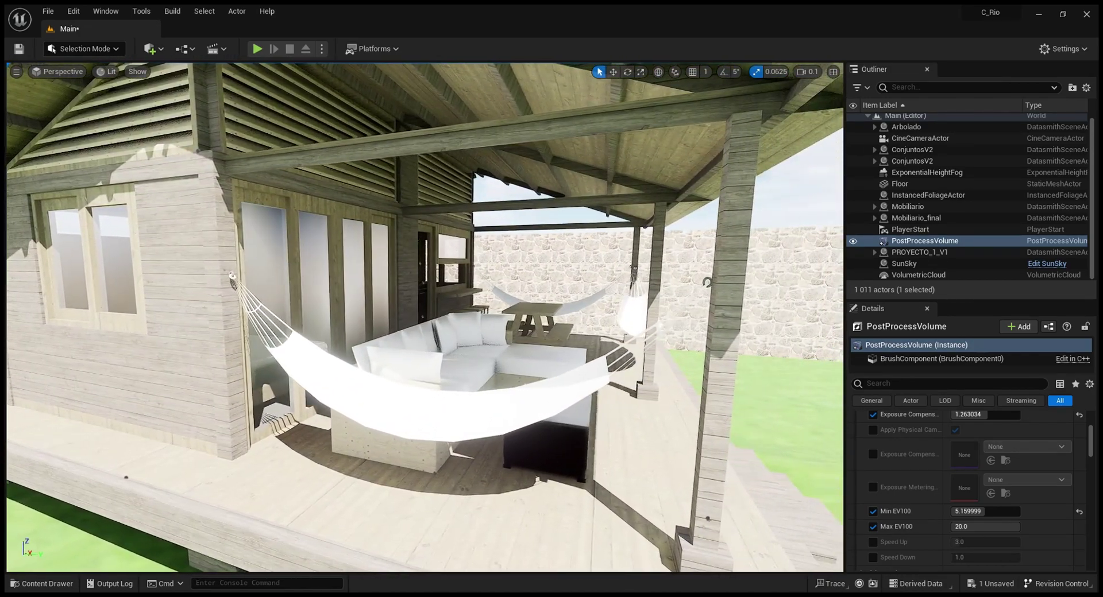
right_click_drag(350, 280, 323, 267)
key("d")
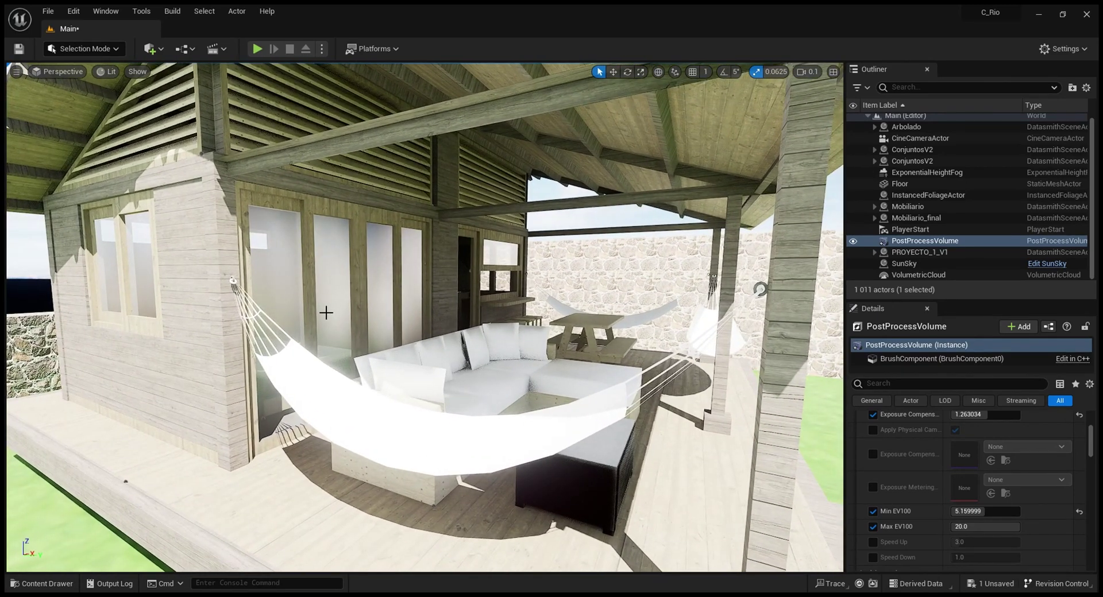
right_click_drag(339, 305, 243, 232)
key("a")
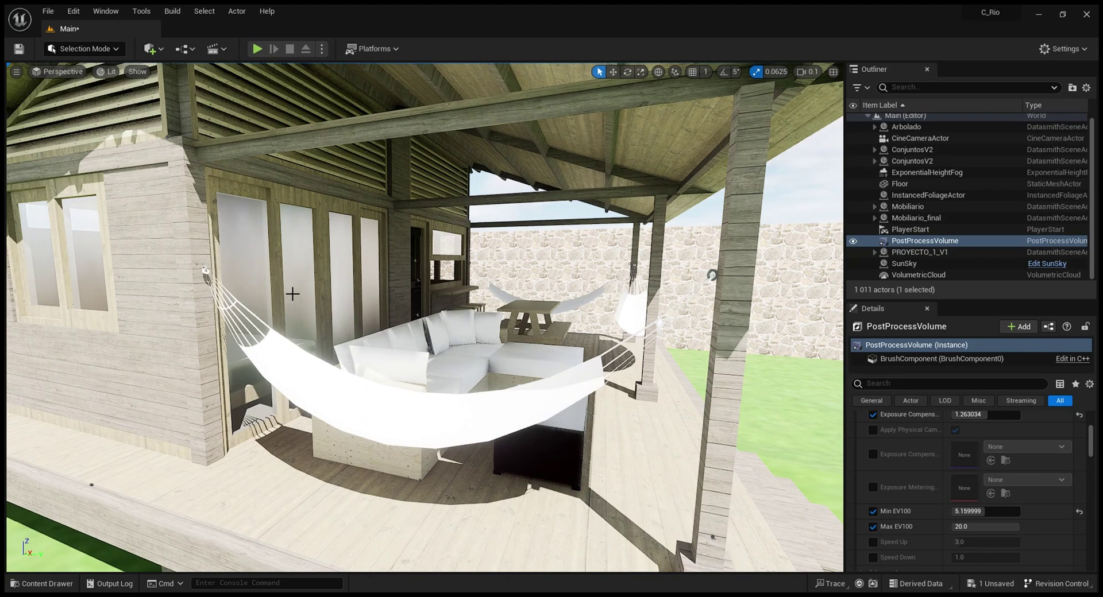
key("d")
right_click_drag(425, 317, 302, 319)
key("d")
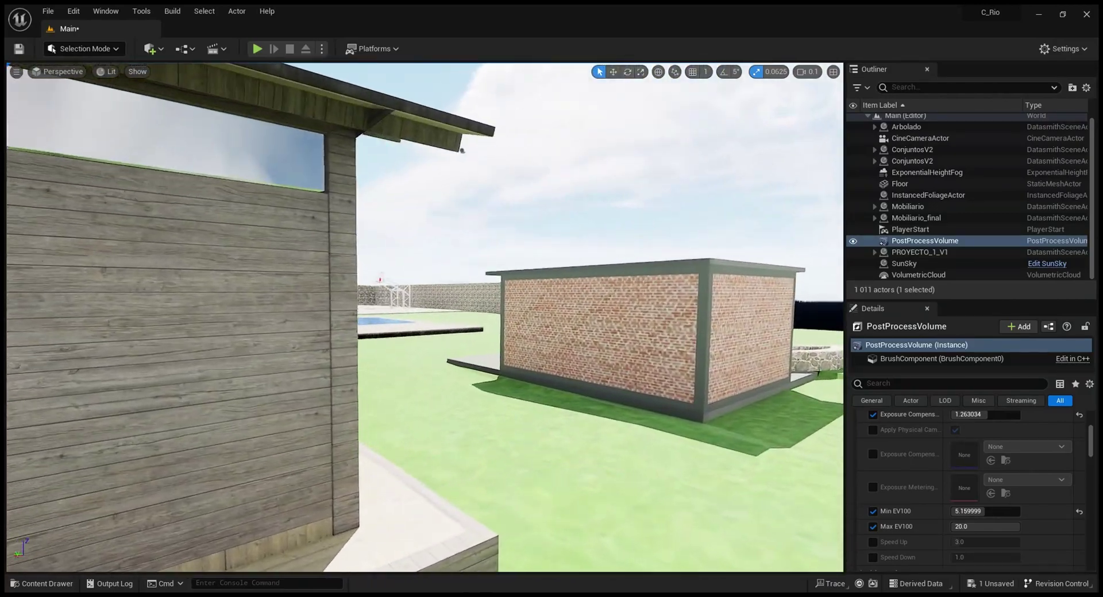
Step: Examine the cabin's frosted glass bedroom doors and the wooden louvres above them
key("w")
right_click_drag(462, 151, 287, 379)
key("w")
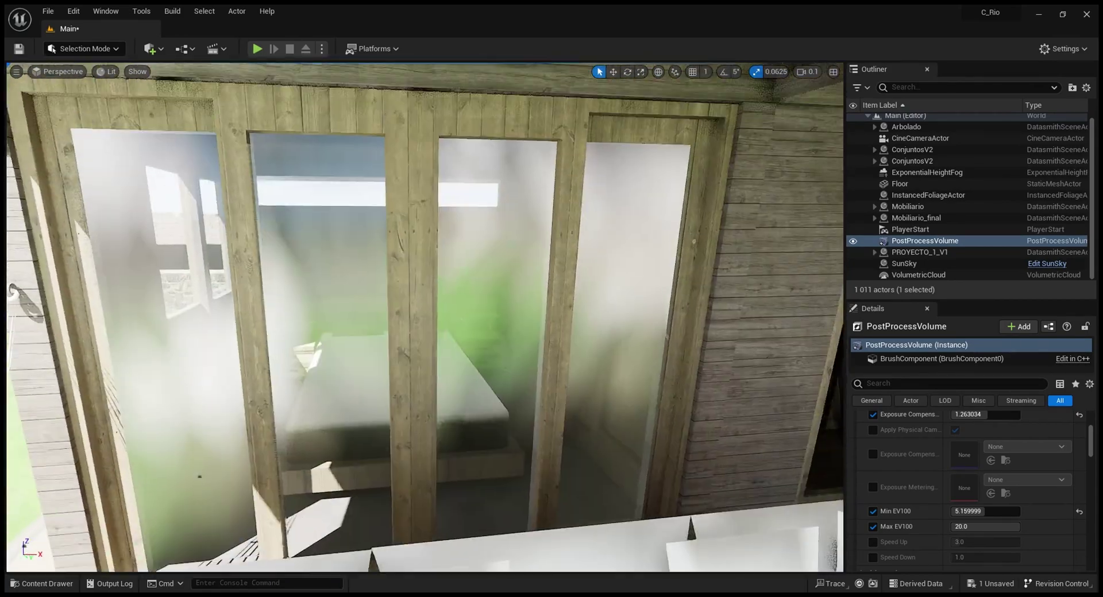
right_click_drag(541, 172, 525, 129)
key("s")
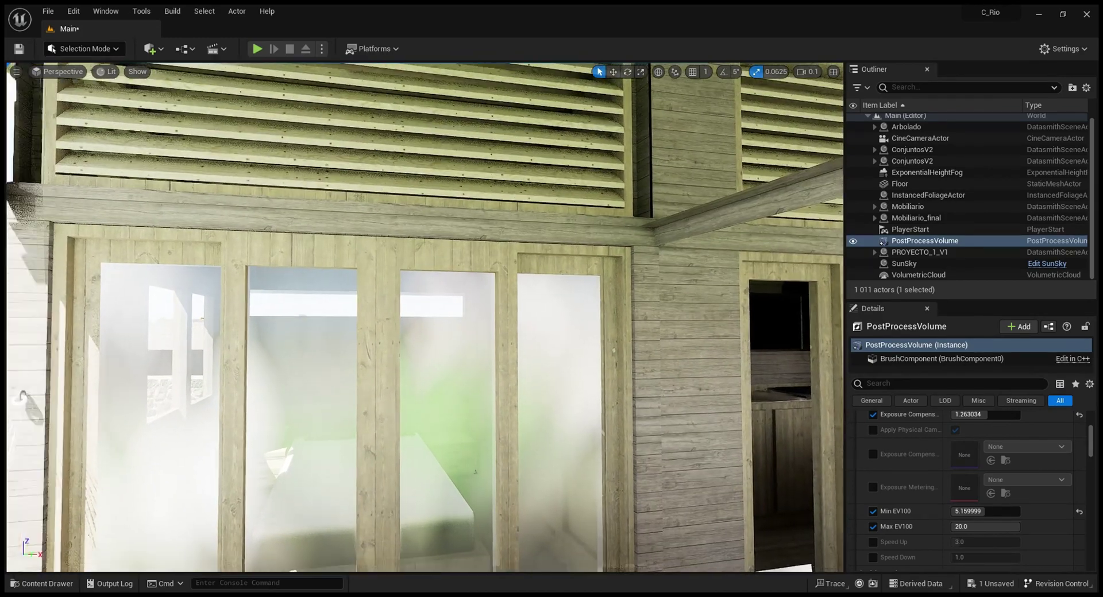
right_click_drag(381, 366, 363, 398)
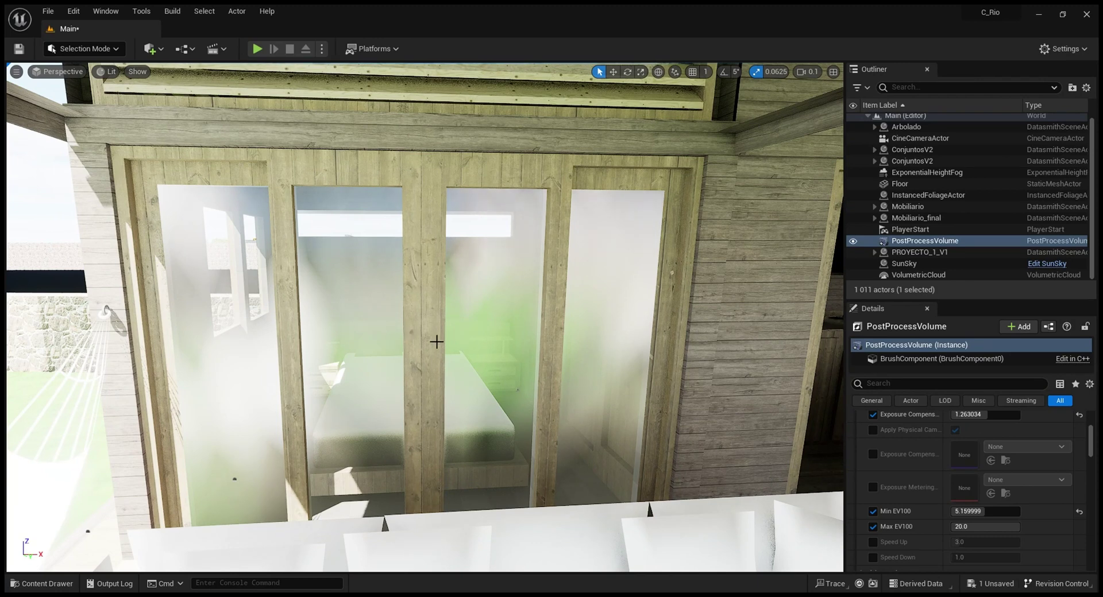
Step: Examine the cabin's bedroom with its bed, nightstands and shelving, and the adjoining wood-clad bathroom
right_click_drag(463, 341, 534, 382)
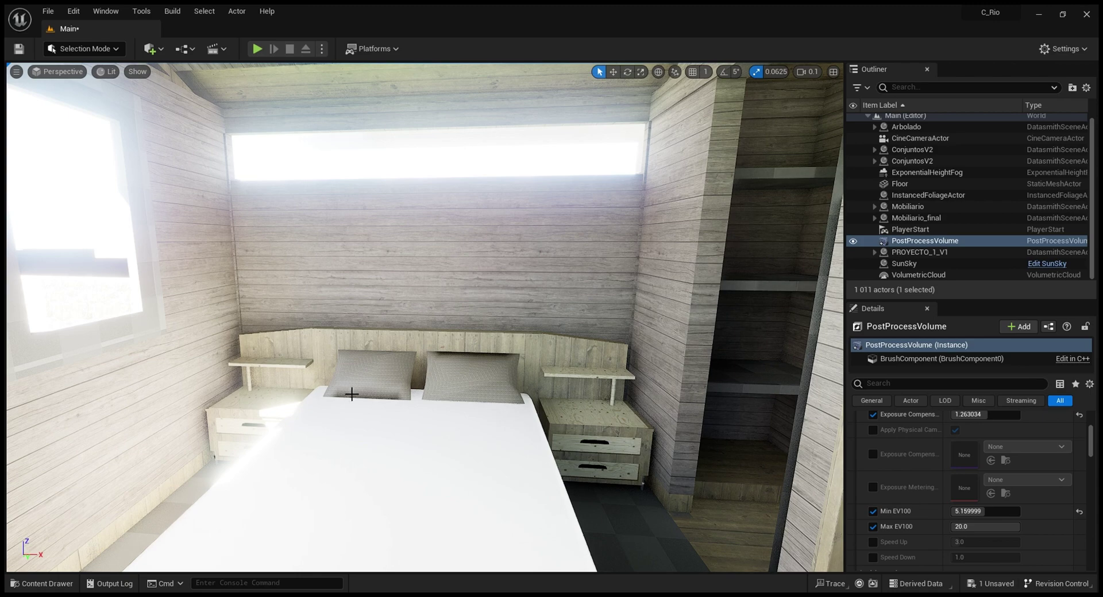
right_click_drag(351, 395, 363, 414)
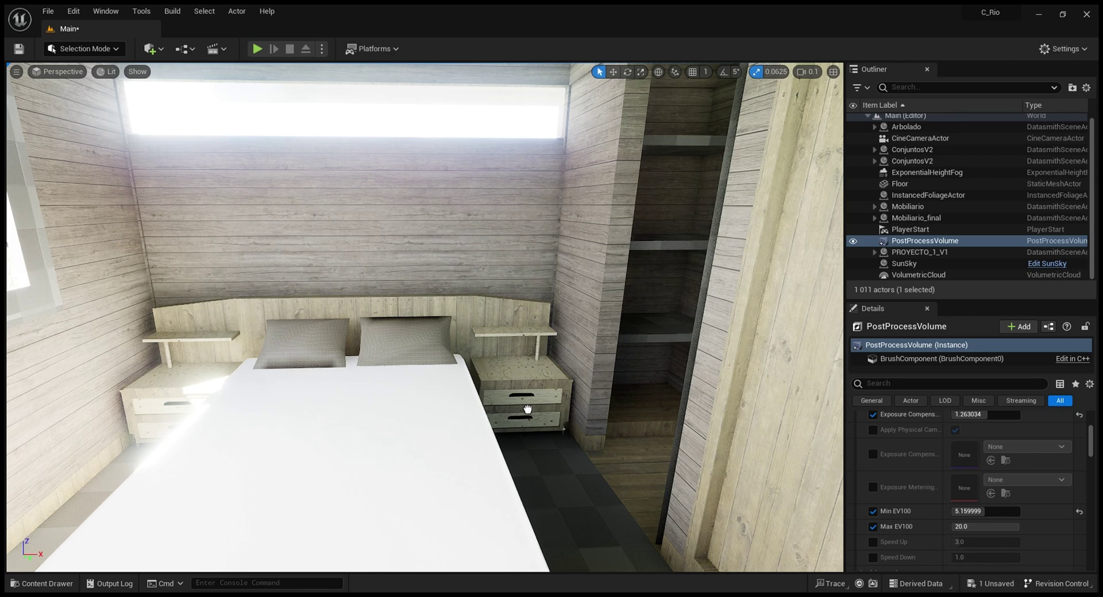
right_click_drag(592, 521, 690, 517)
key("w")
key("s")
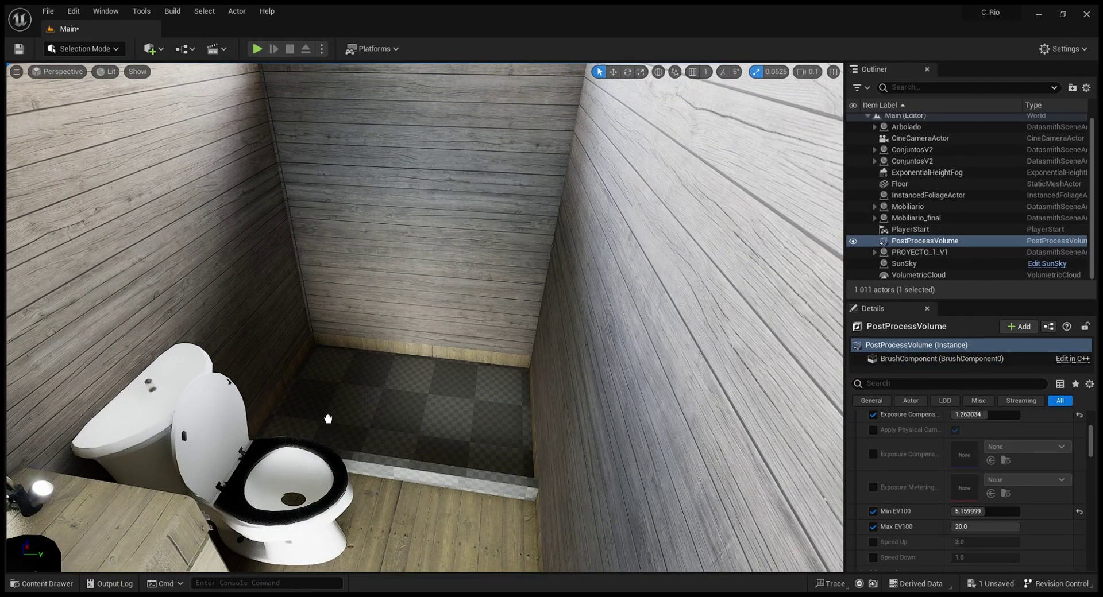
right_click_drag(392, 414, 163, 460)
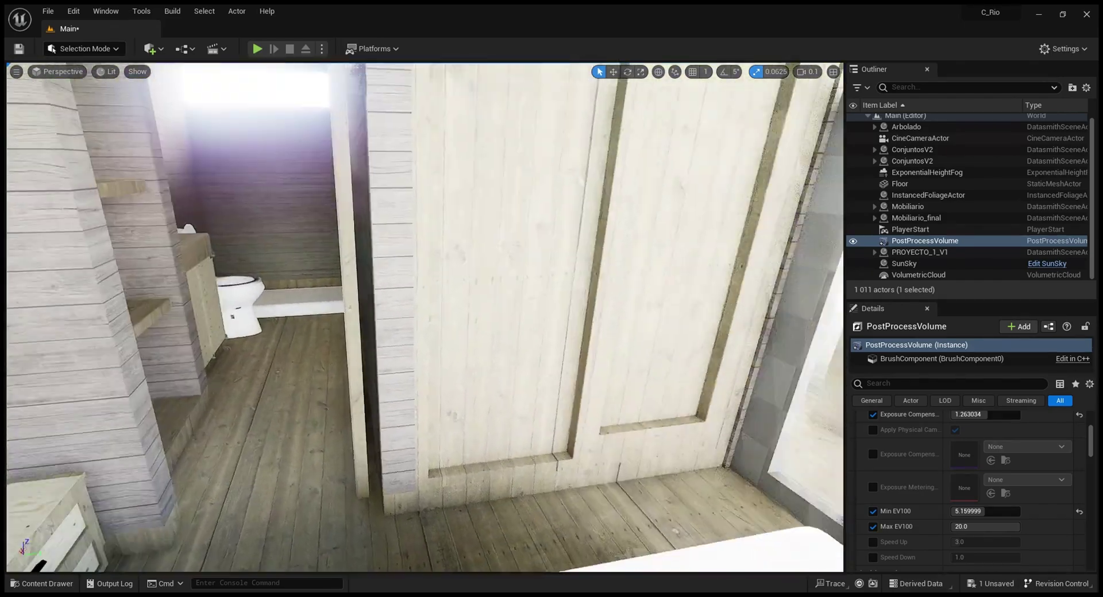
Step: Leave the cabin's bedroom and review the porch and full exterior, ending at a view across the lawn and pool
right_click_drag(425, 317, 465, 298)
key("w")
key("s")
key("w")
key("s")
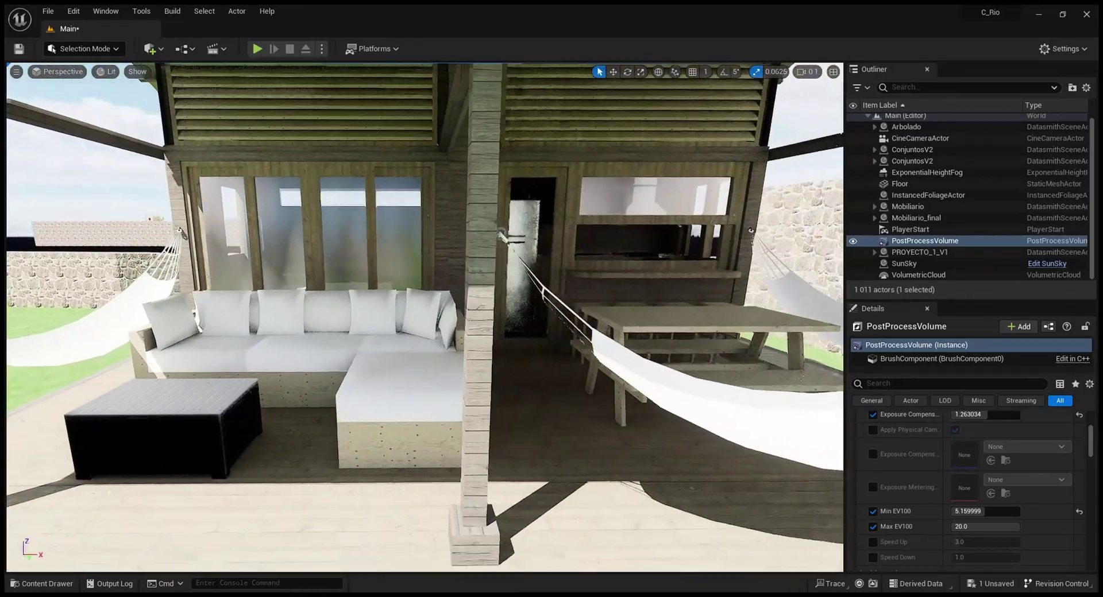
key("s")
key("a")
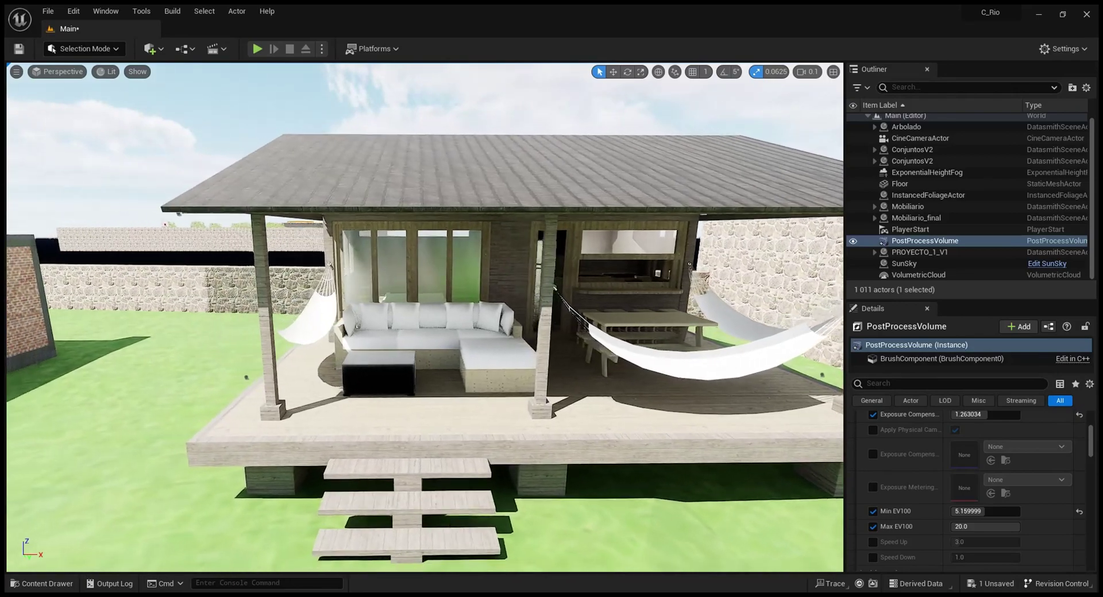
right_click_drag(466, 299, 587, 347)
key("s")
key("a")
key("s")
key("a")
key("s")
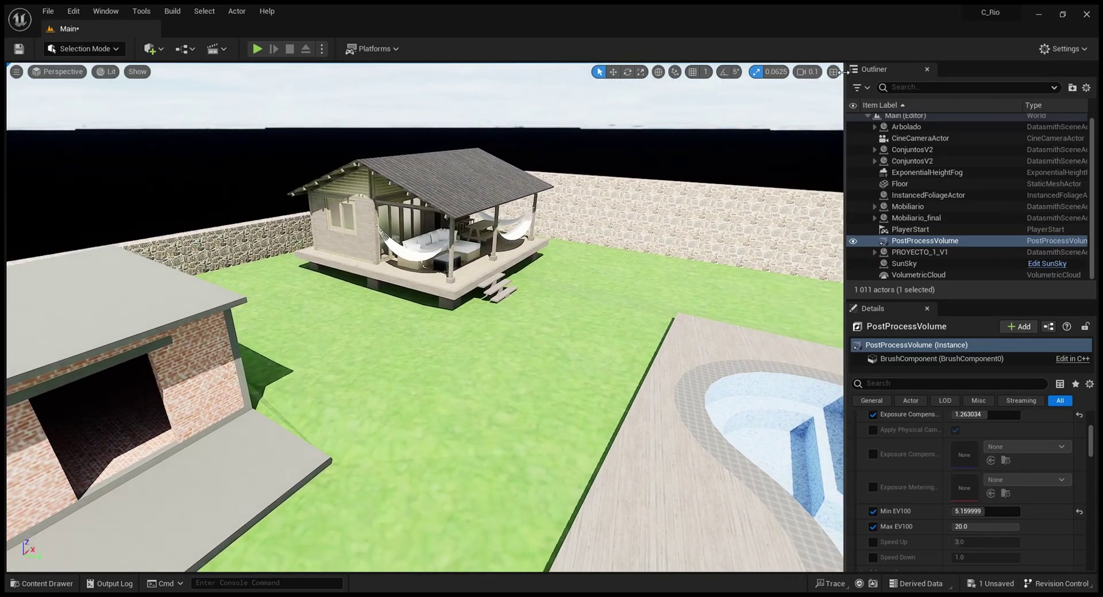
Step: Set the viewport camera speed to 3
left_click(813, 77)
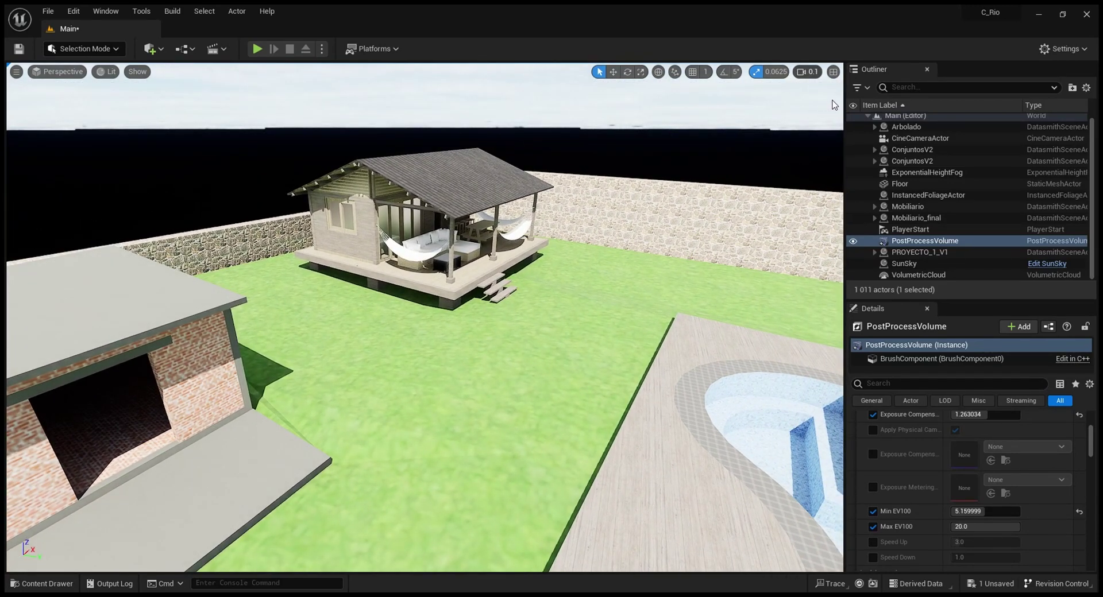
scroll(834, 105, "up", 1)
scroll(843, 105, "up", 2)
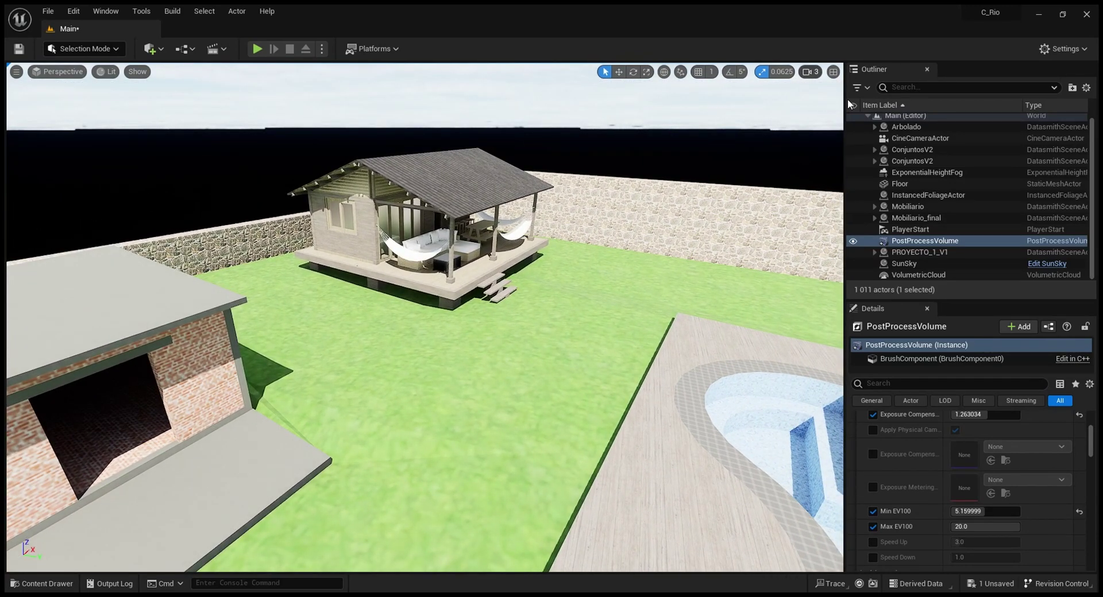
Step: Review the light in the house's wood-clad living room and continue to the covered terrace with the dining table
right_click_drag(579, 322, 421, 321)
key("w")
key("w")
key("w")
right_click_drag(843, 106, 843, 105)
right_click_drag(573, 155, 572, 155)
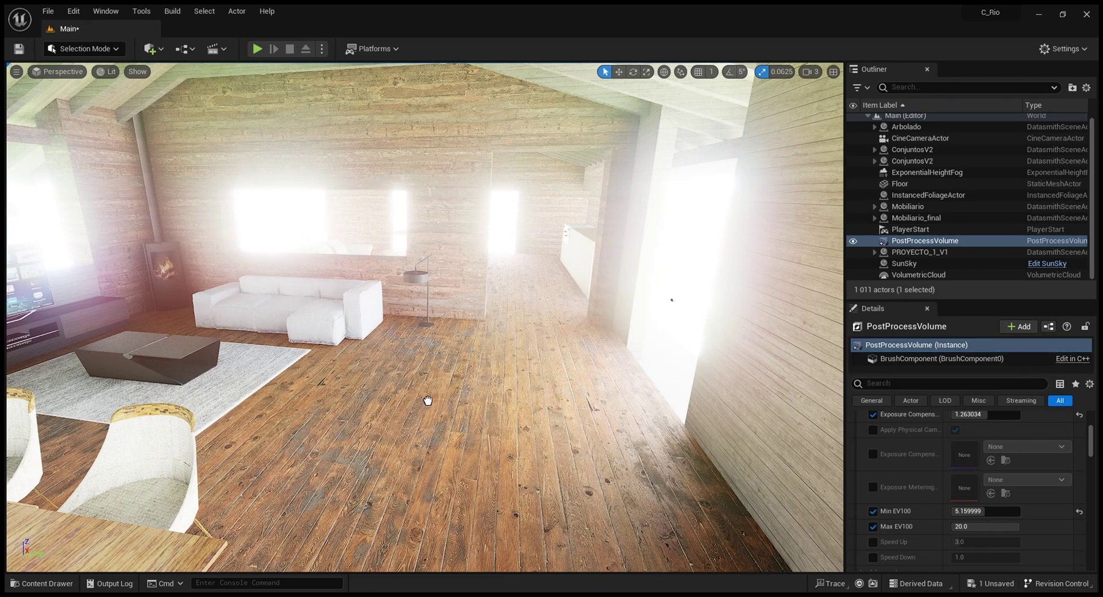
right_click_drag(450, 387, 764, 322)
right_click_drag(408, 299, 367, 339)
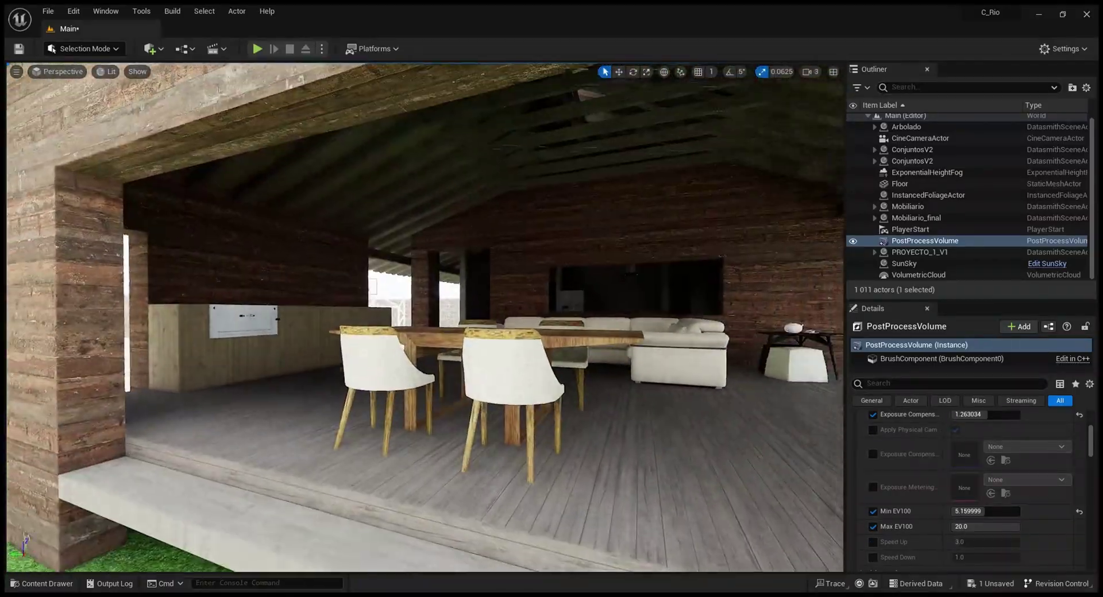
Step: Lower the viewport camera speed to 0.033 and move in on the terrace floor beside the dining table
scroll(814, 98, "down", 4)
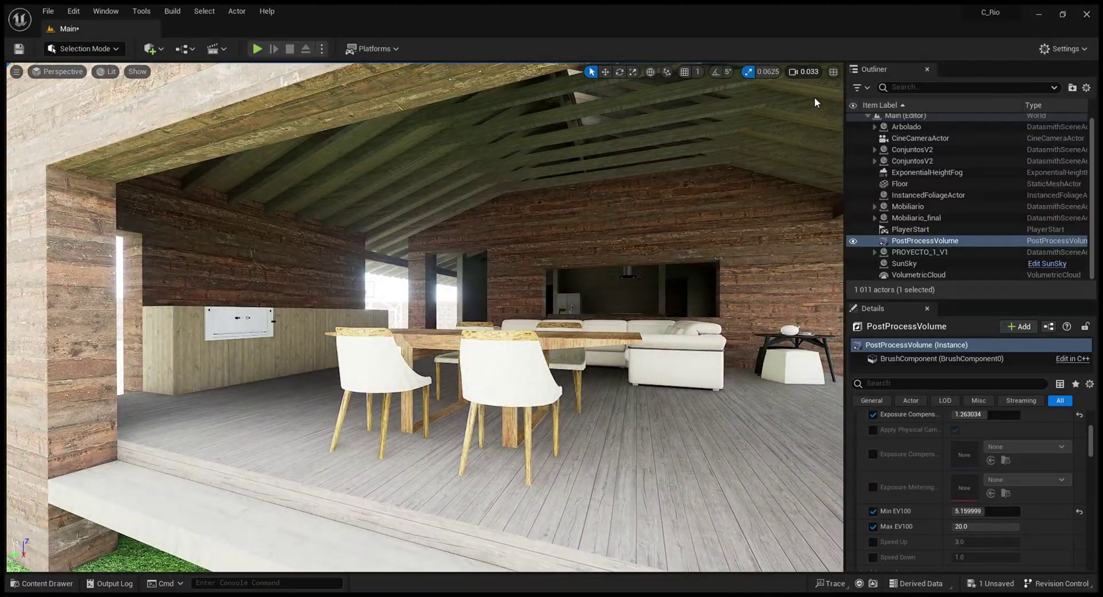
right_click_drag(815, 97, 873, 173)
right_click_drag(578, 314, 556, 218)
key("w")
right_click_drag(710, 306, 710, 315)
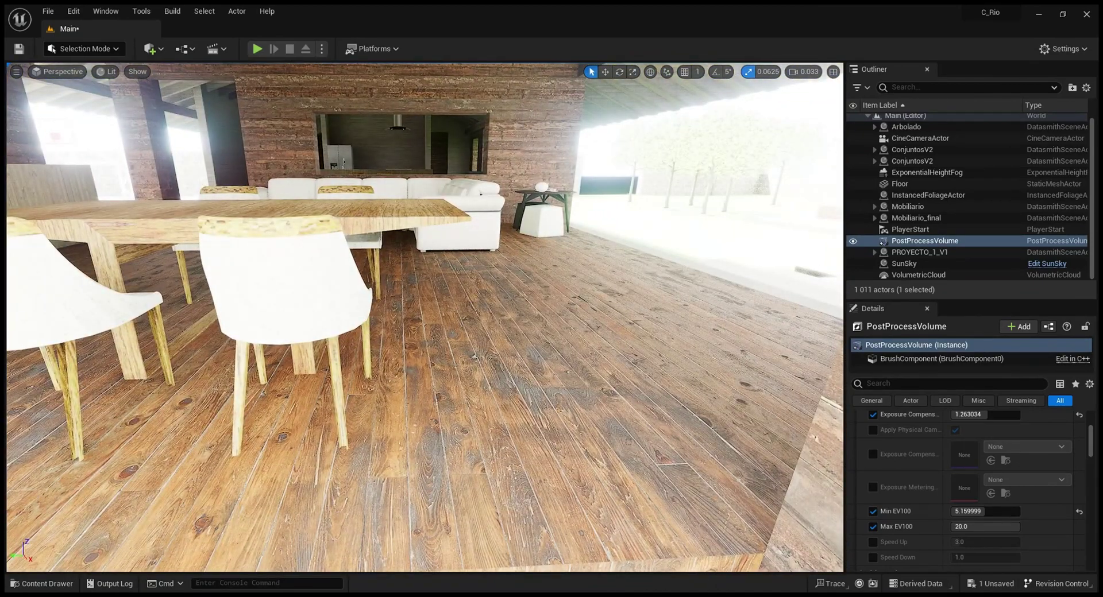
Step: Undo the brown wood plank material on the terrace floor and review the floor between the dining table and white sofa
key("ctrl+z")
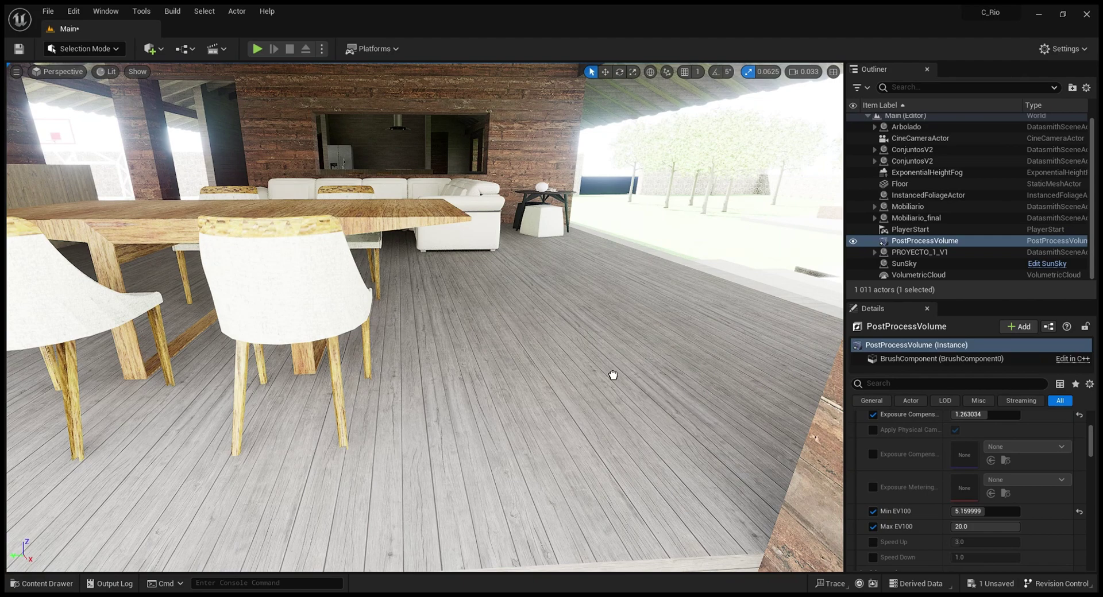
right_click_drag(498, 385, 505, 339)
key("w")
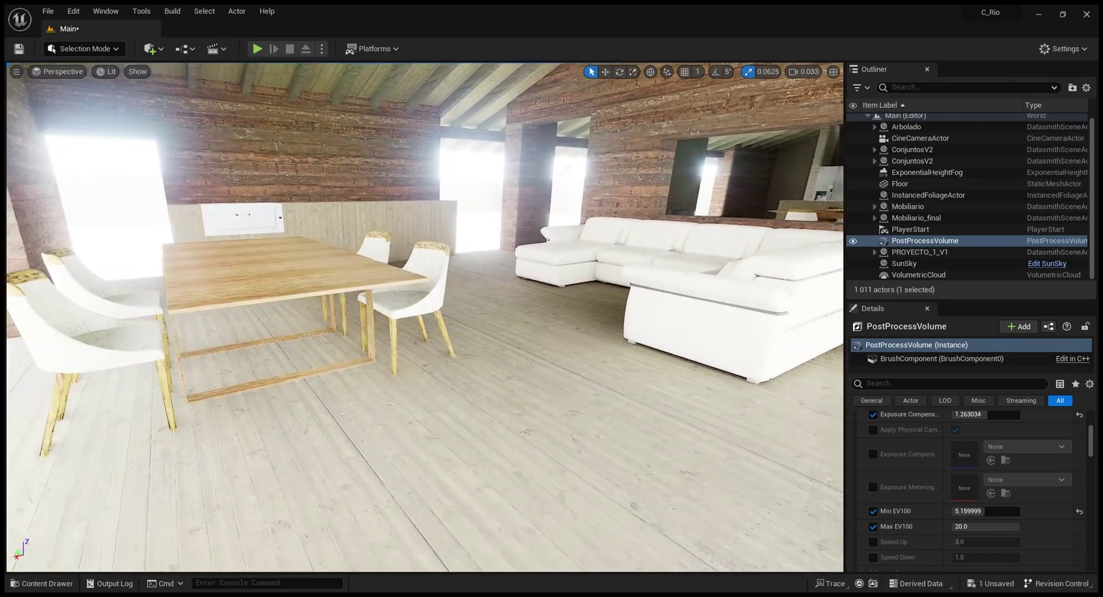